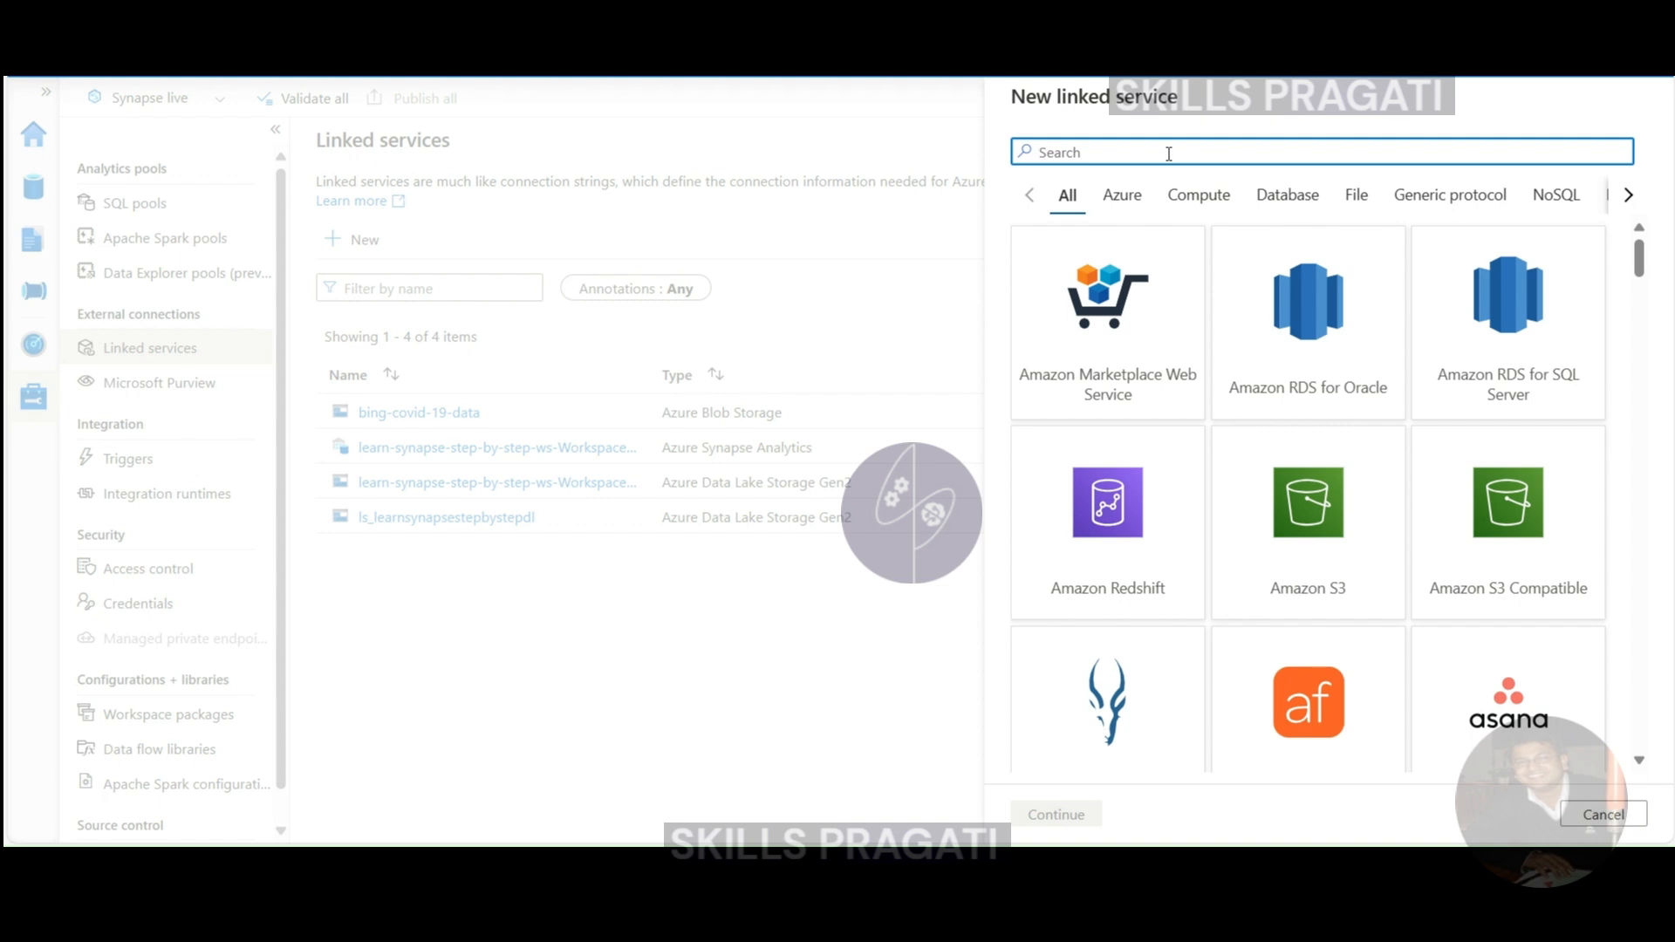
- Search 'syna' and continue with the Azure Synapse Analytics connector for a new linked service
type("syn")
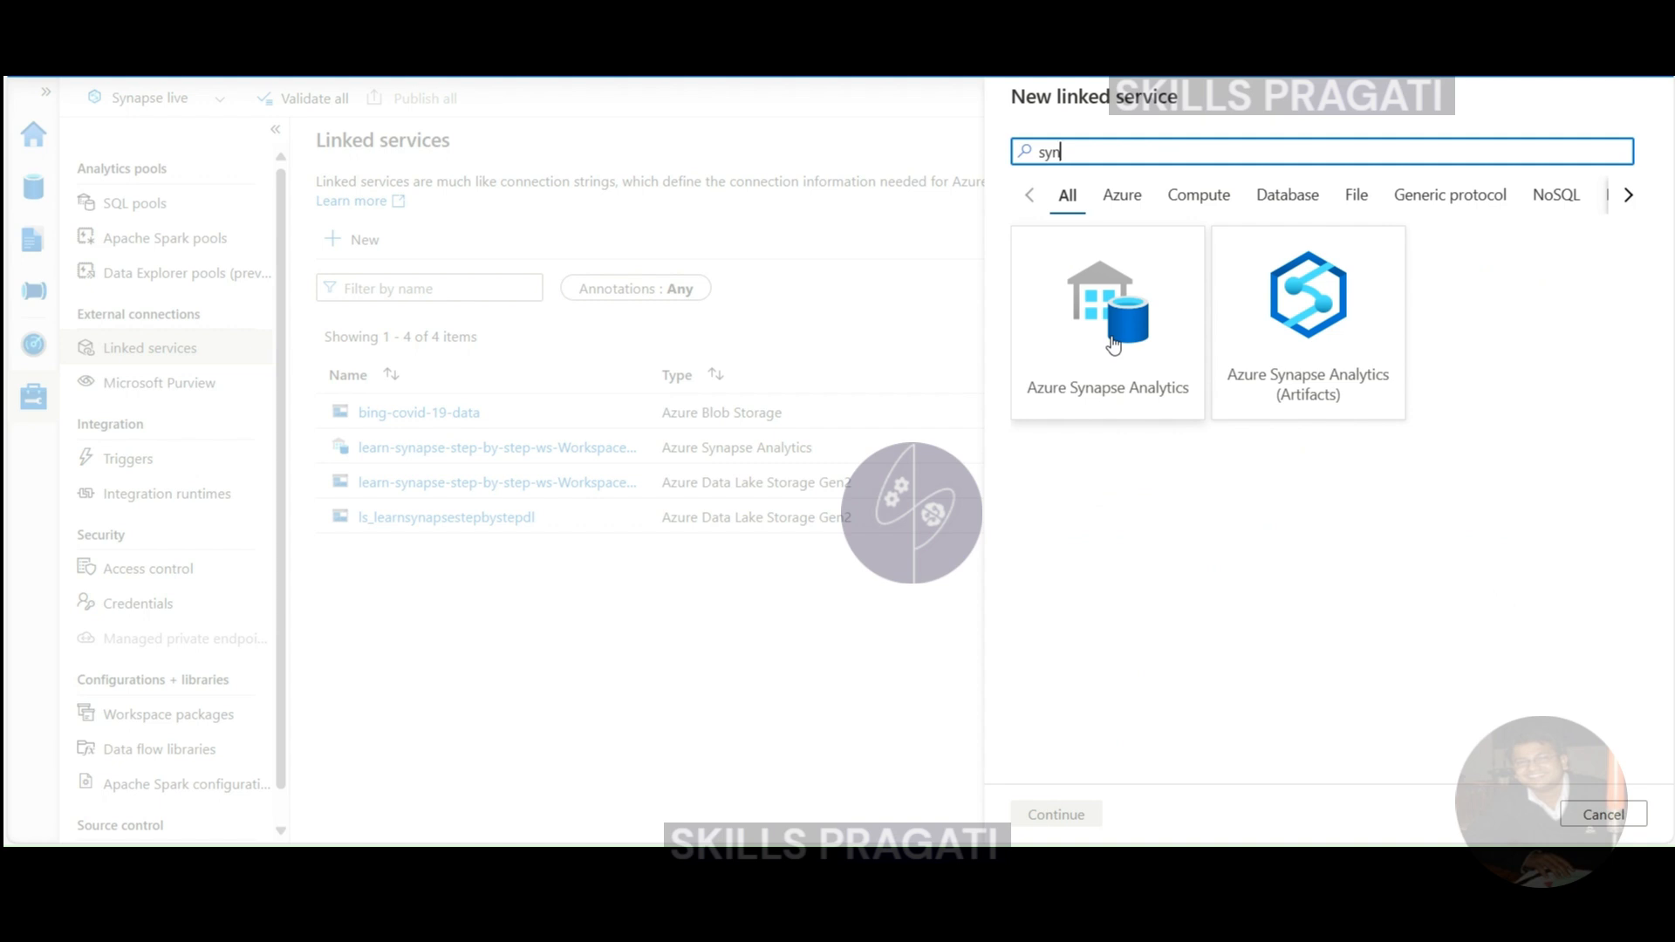
type("a")
left_click(1113, 343)
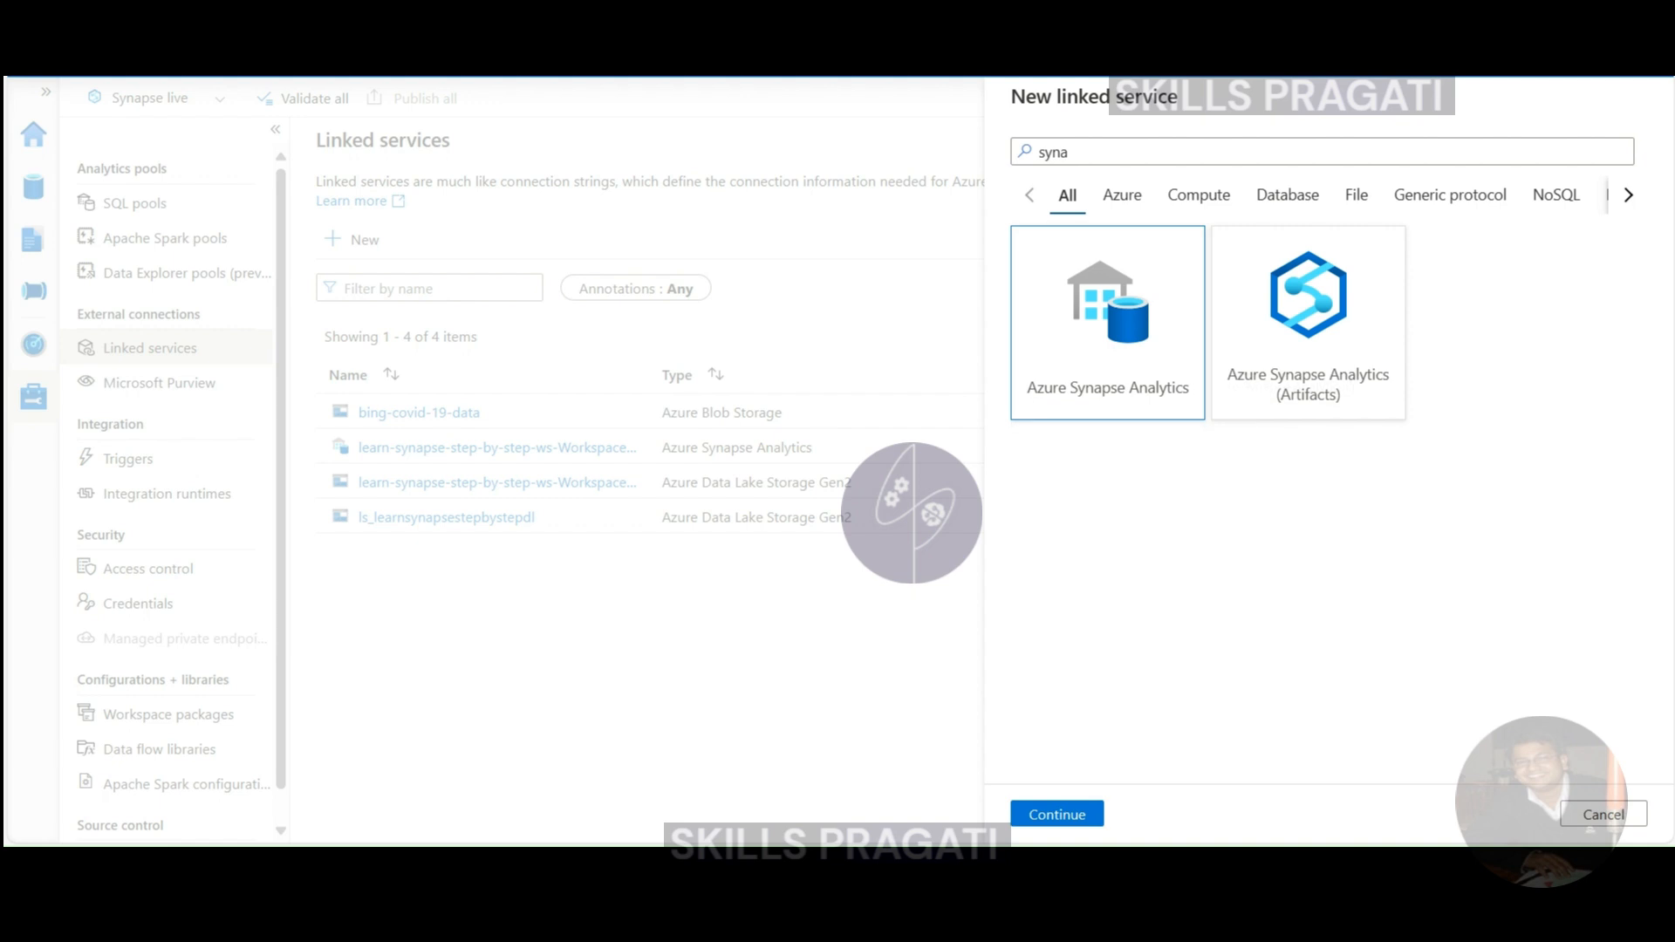
left_click(1056, 814)
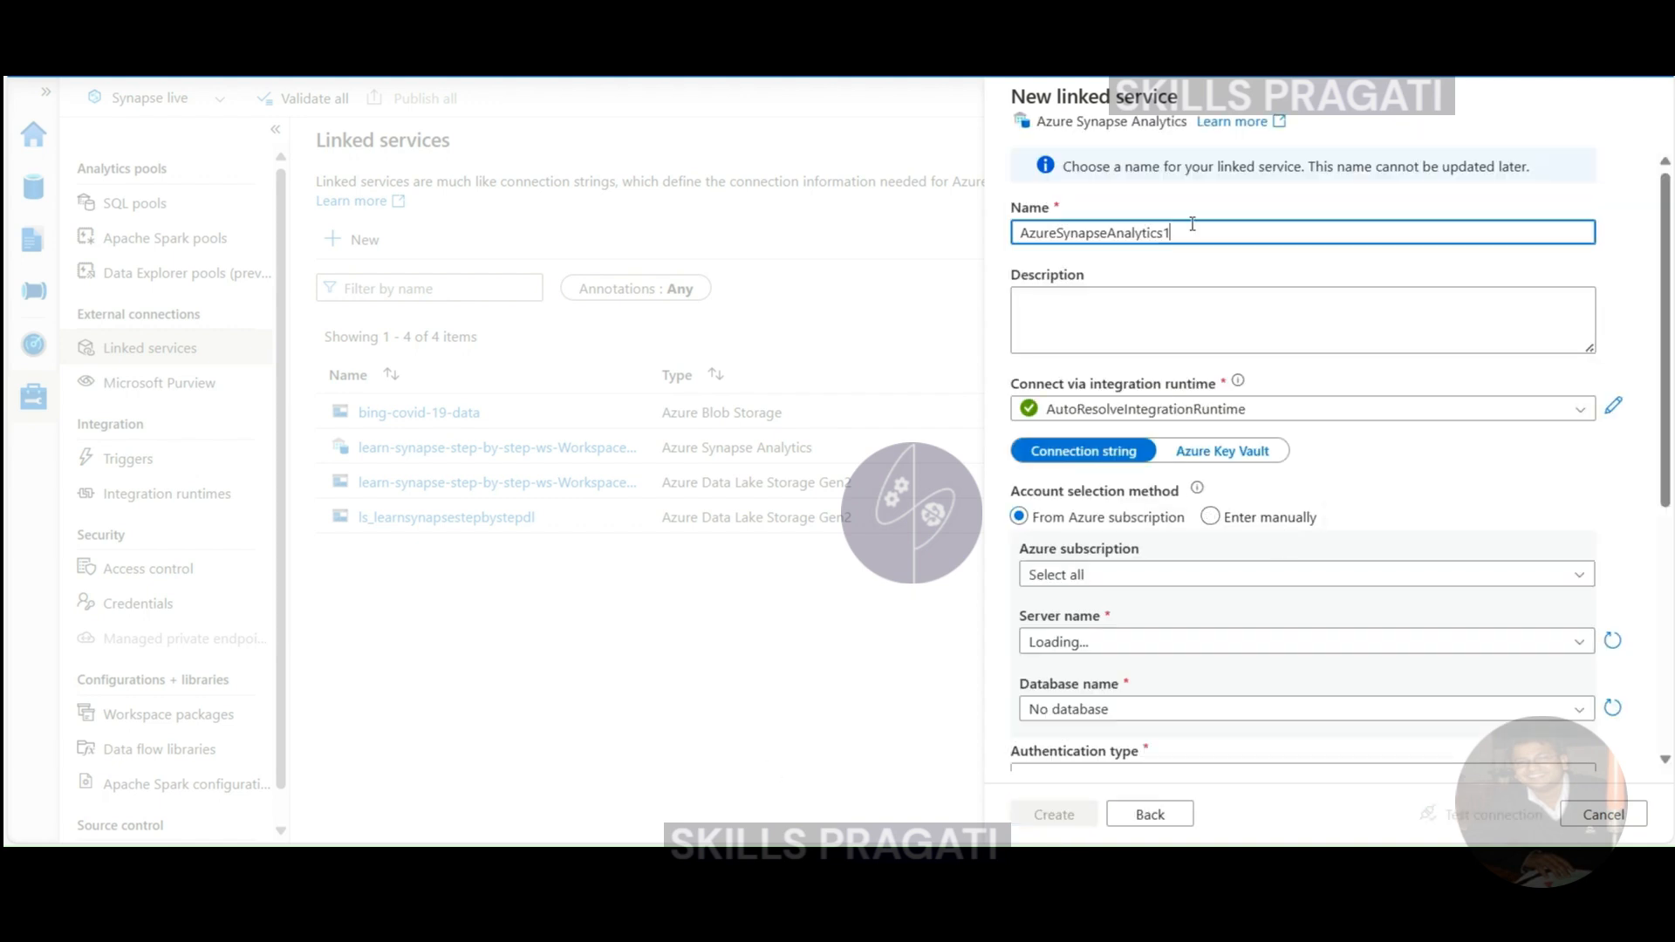
- Name the linked service ls_serverless_sql_pool_db_nyc_taxi_ldw
type("ls")
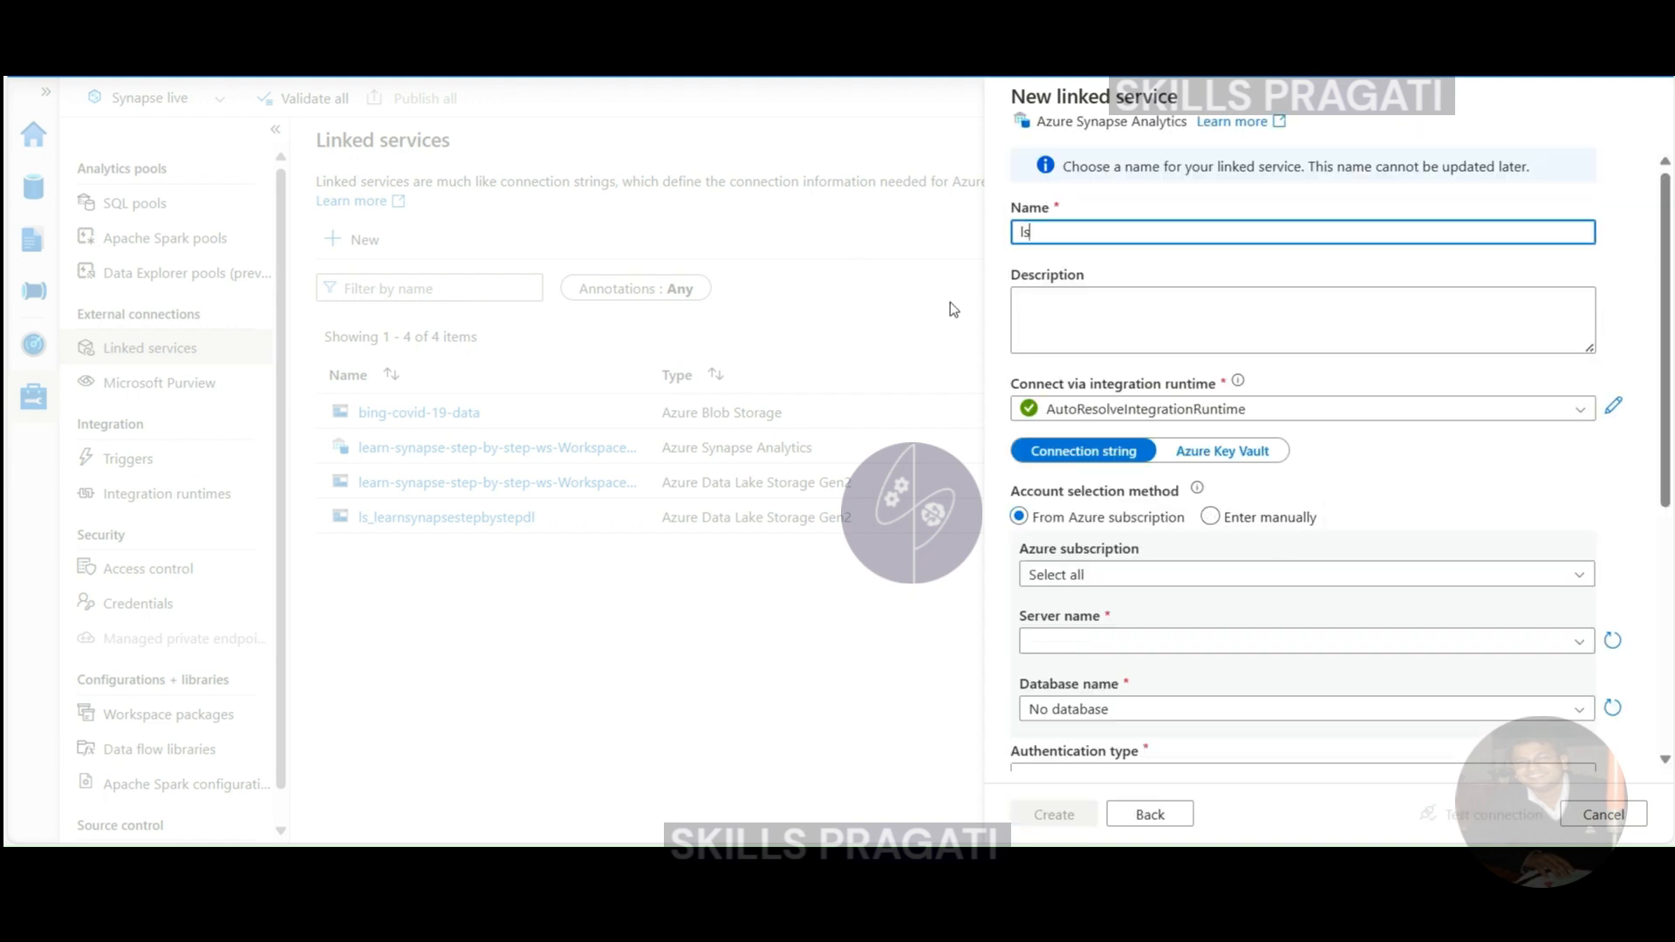
type("_serverless_sql_pool_db_nyc_taxi_ldw")
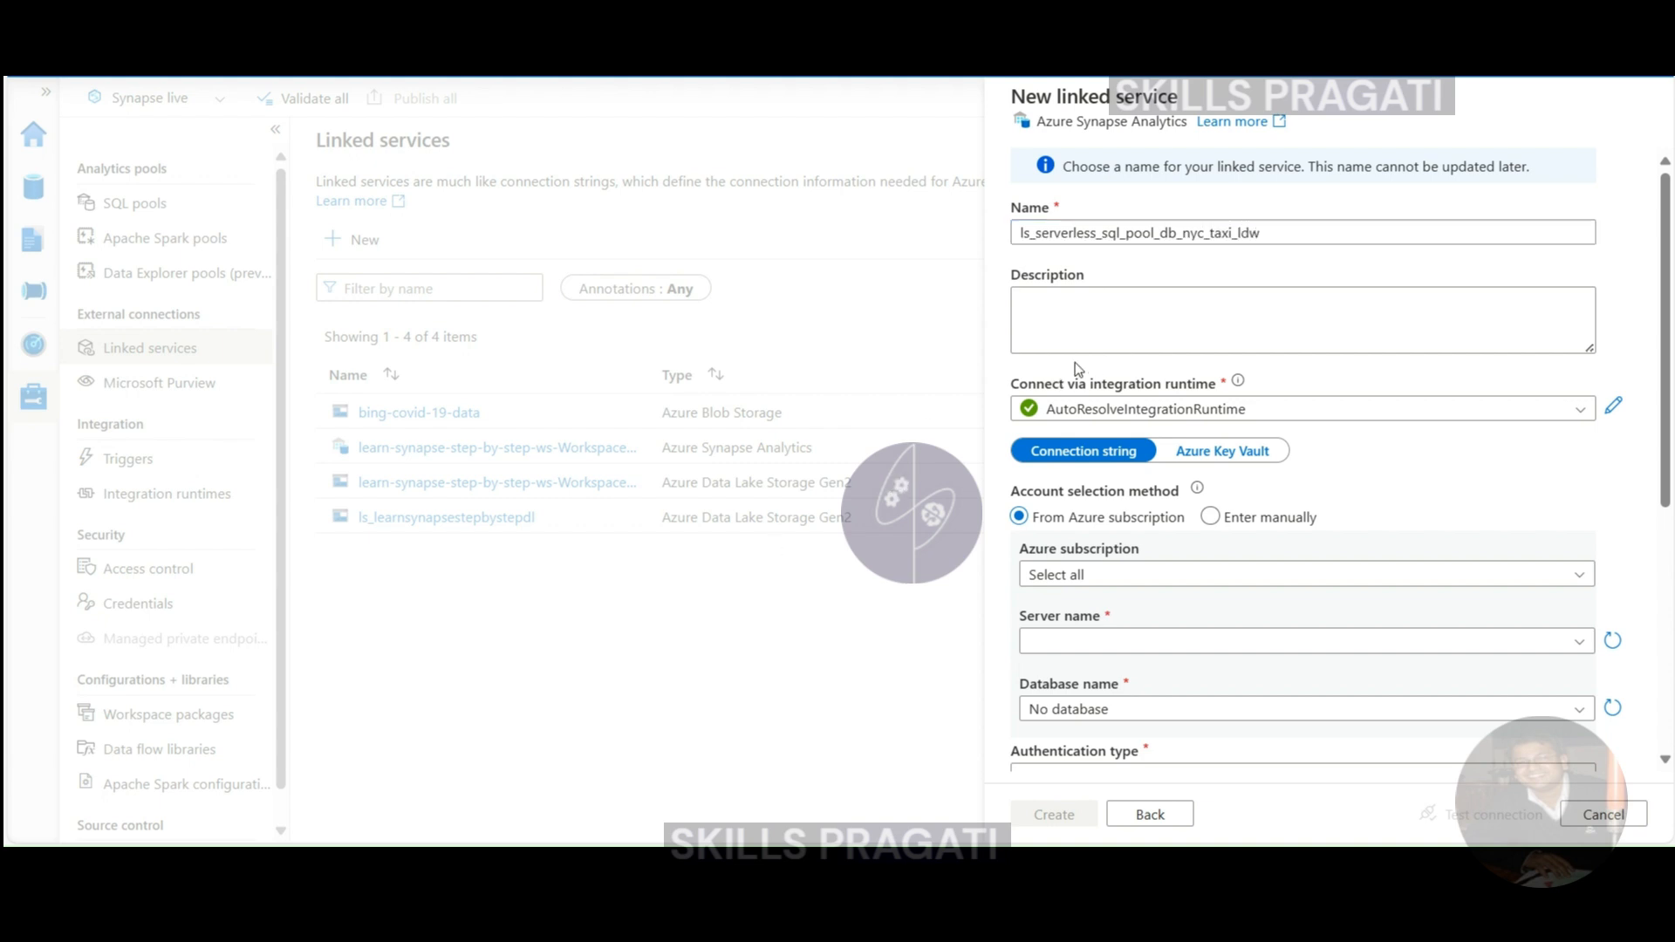
left_click_drag(1038, 234, 1300, 233)
left_click(1233, 234)
left_click_drag(1187, 234, 1308, 233)
left_click(1308, 233)
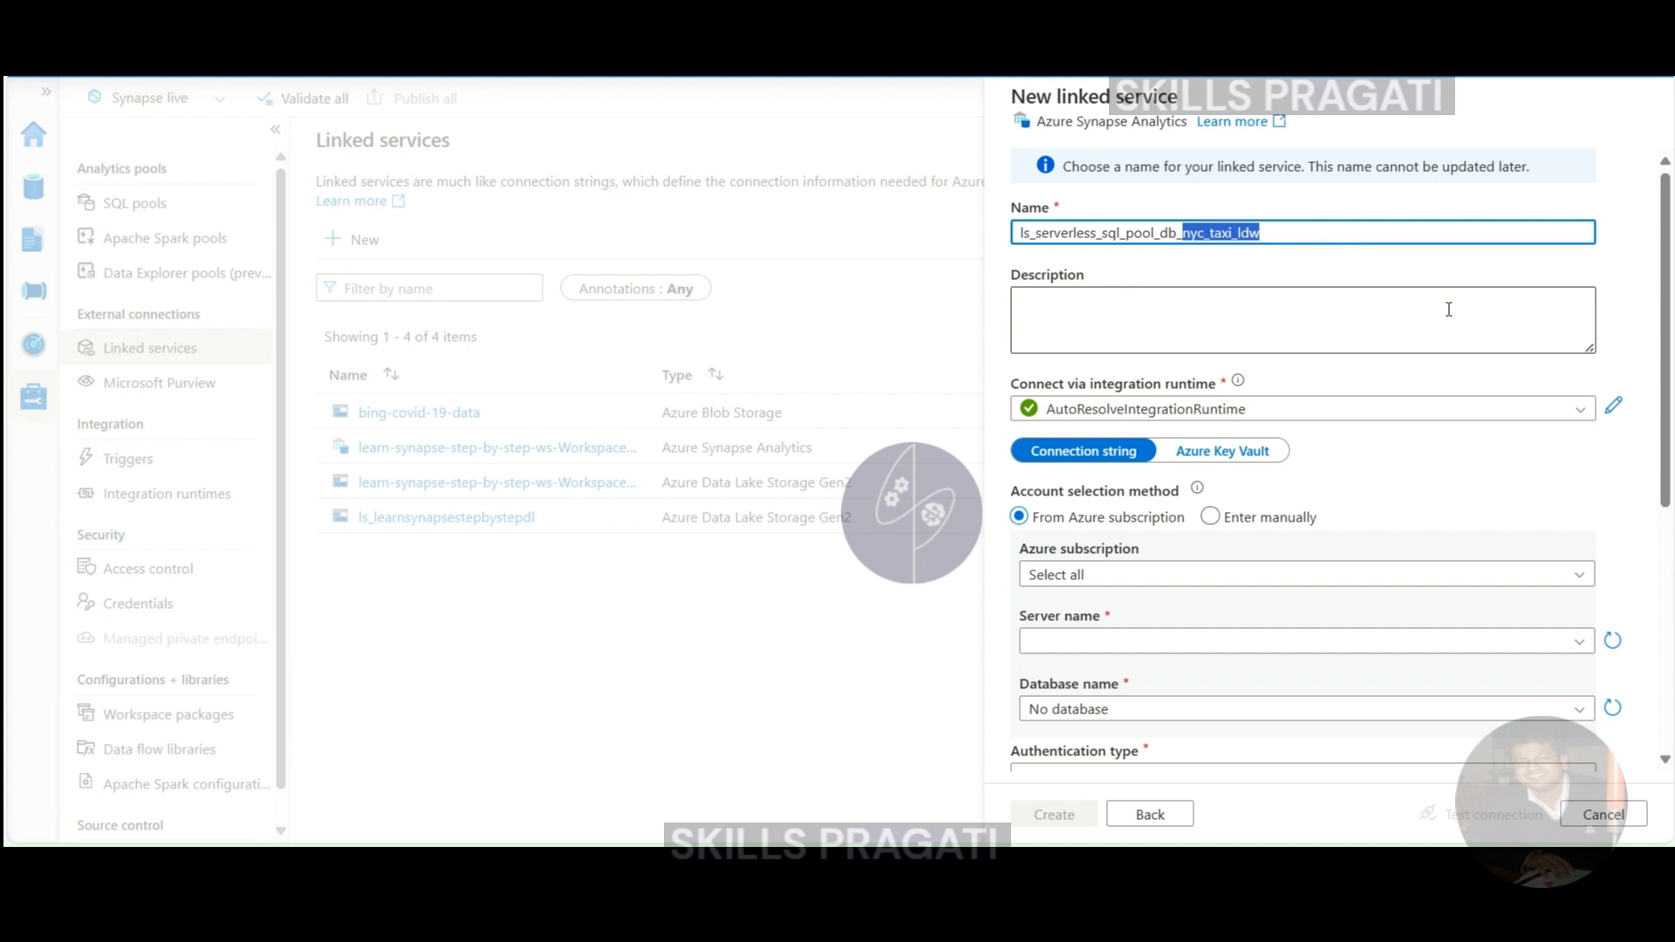
- Select the Visual Studio Enterprise subscription and switch server details to Enter manually
left_click(1267, 574)
left_click(1134, 678)
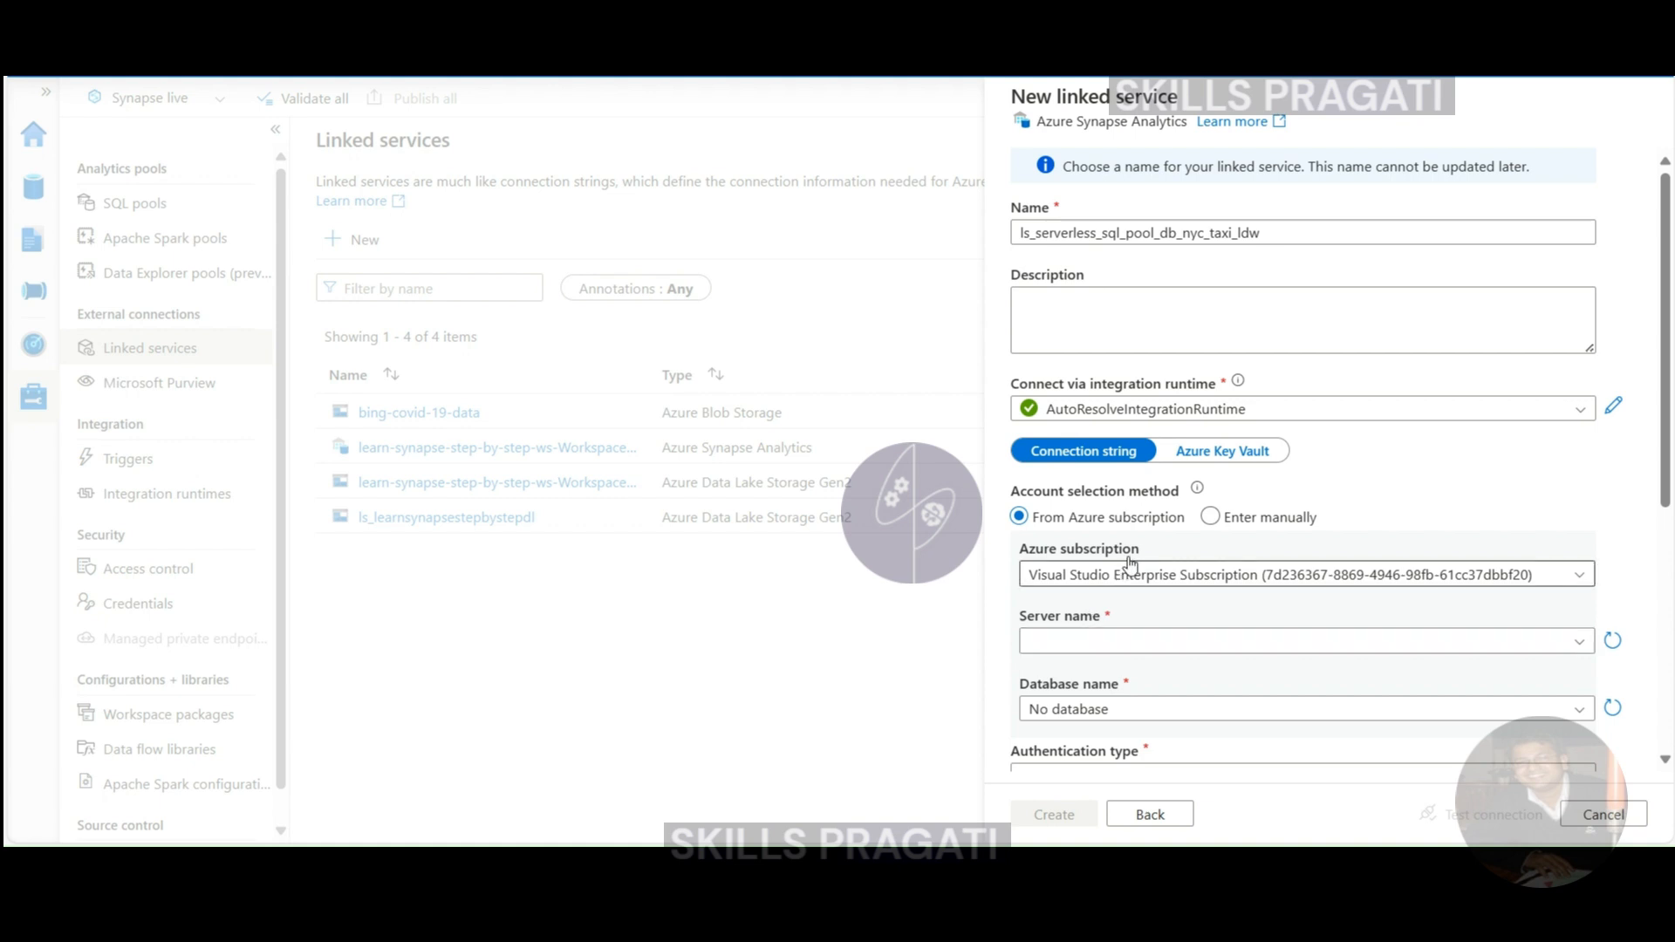
left_click(1211, 517)
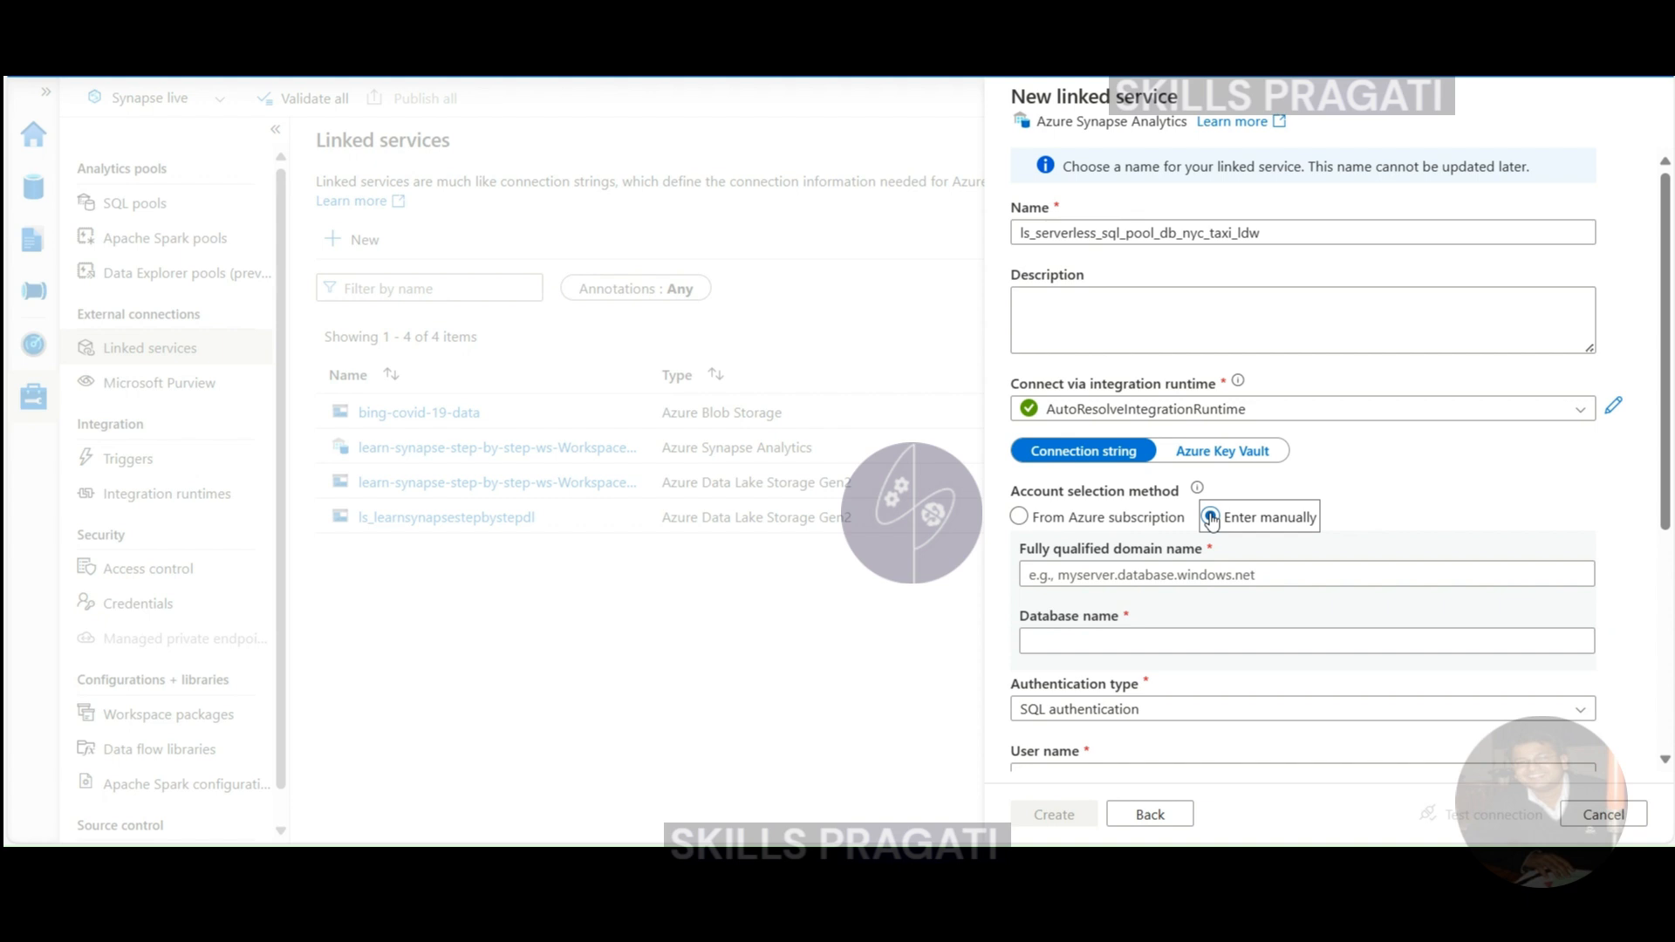
left_click(1299, 551)
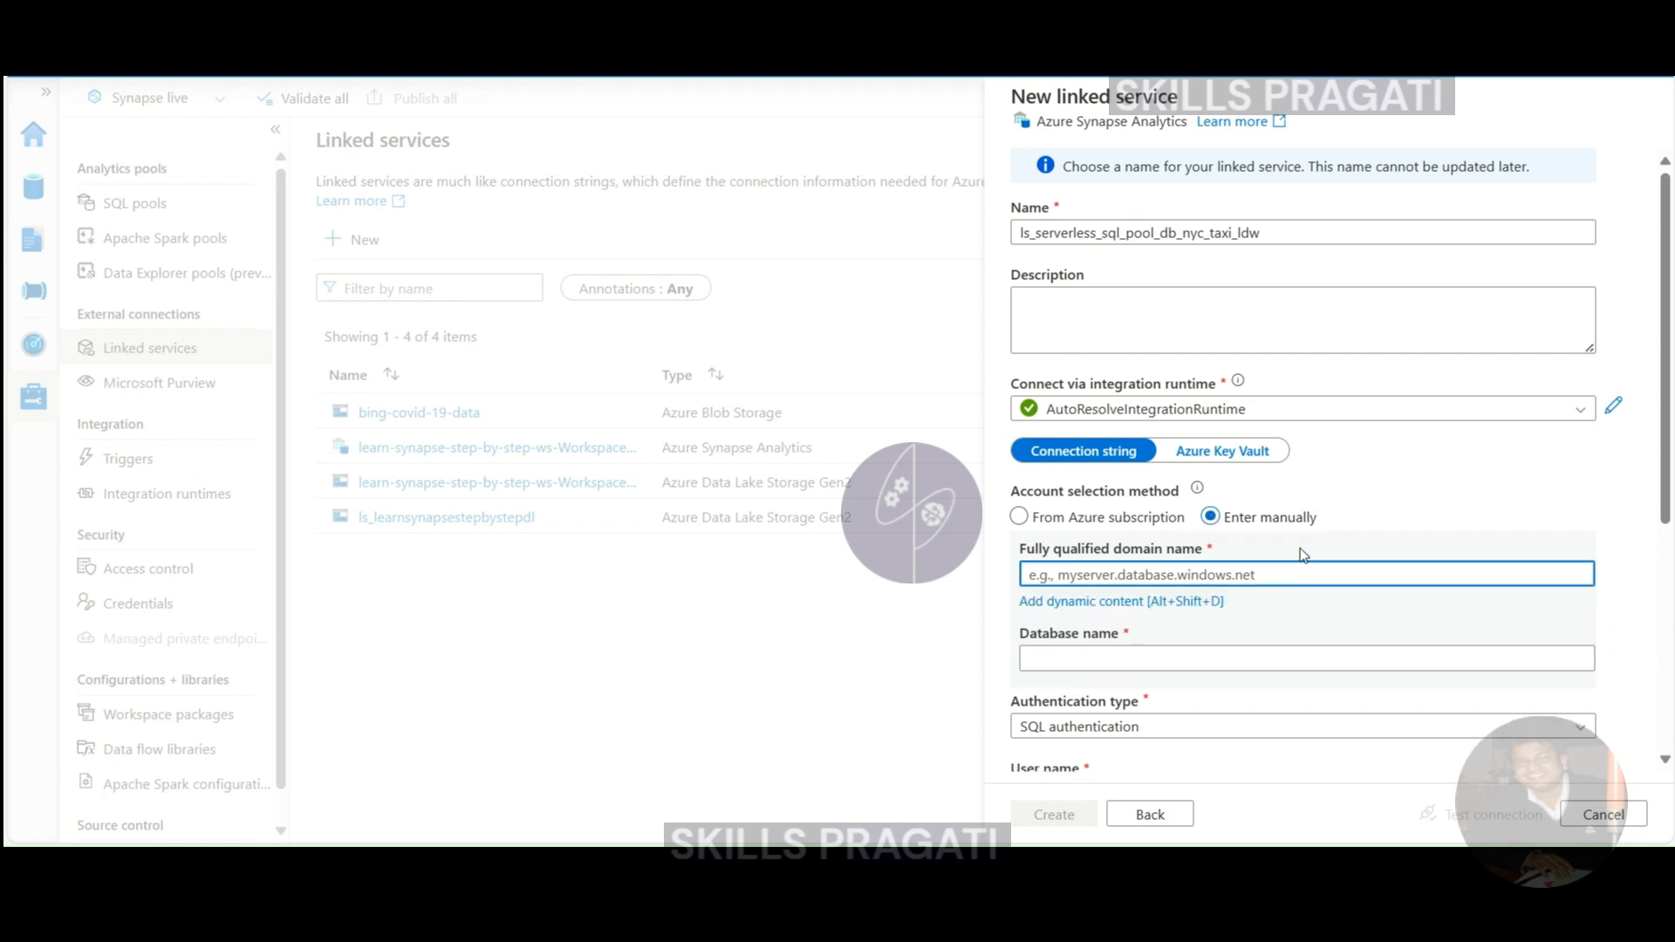
- In a duplicated browser tab, open the Built-in serverless SQL pool's properties
right_click(506, 17)
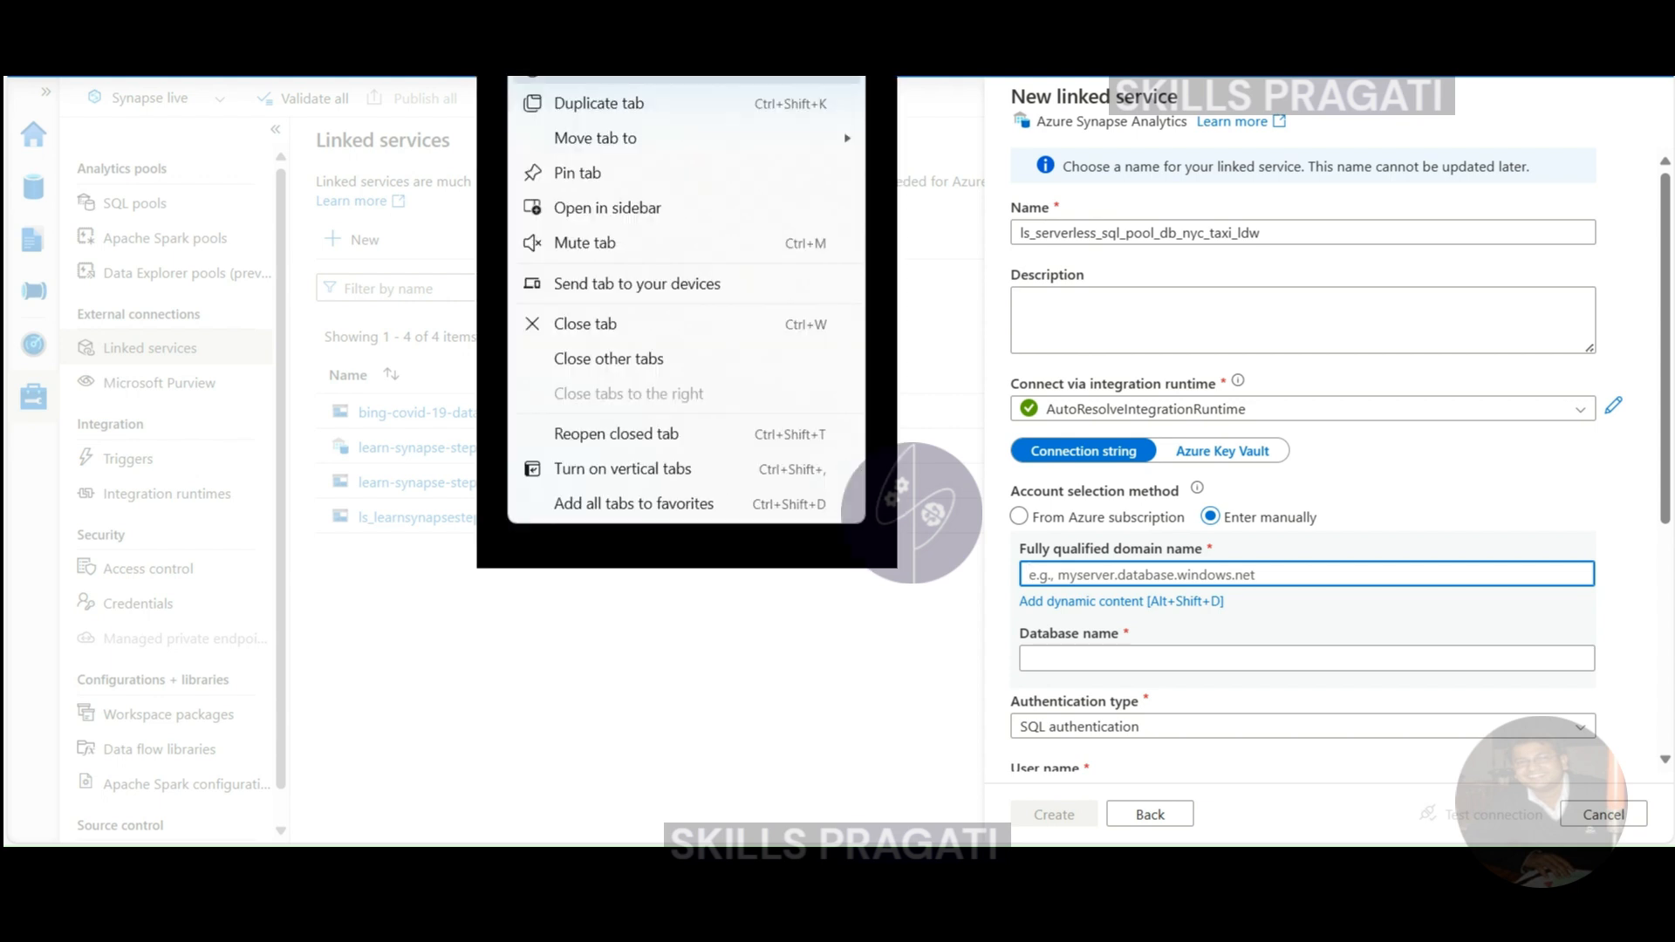
left_click(576, 103)
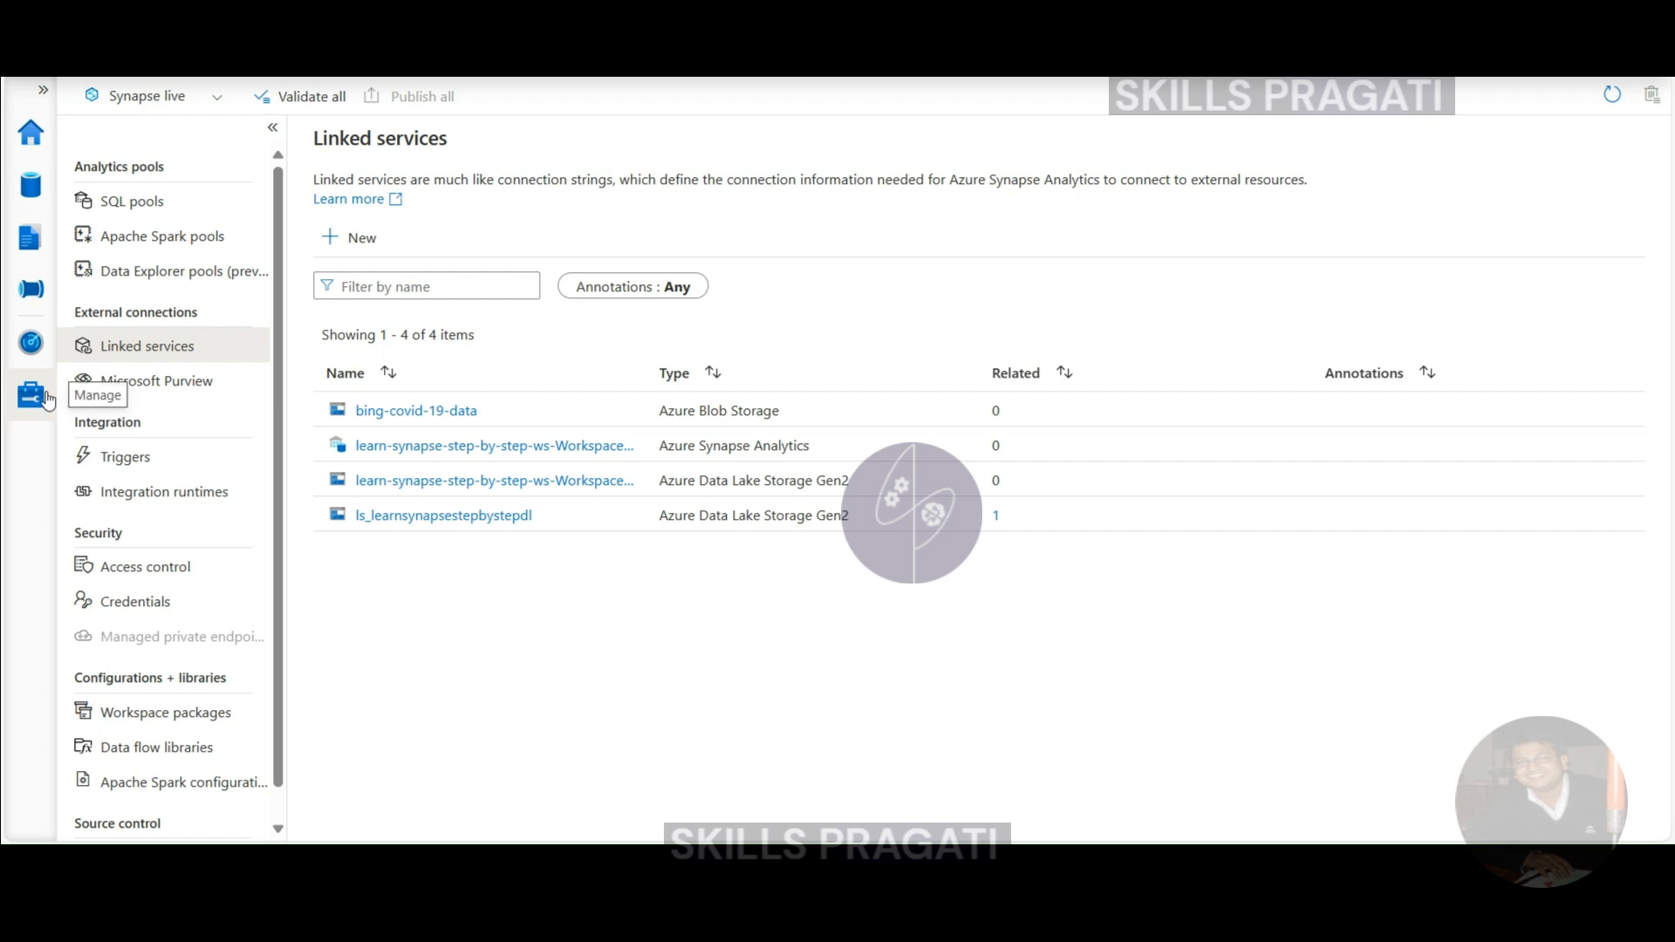
left_click(131, 201)
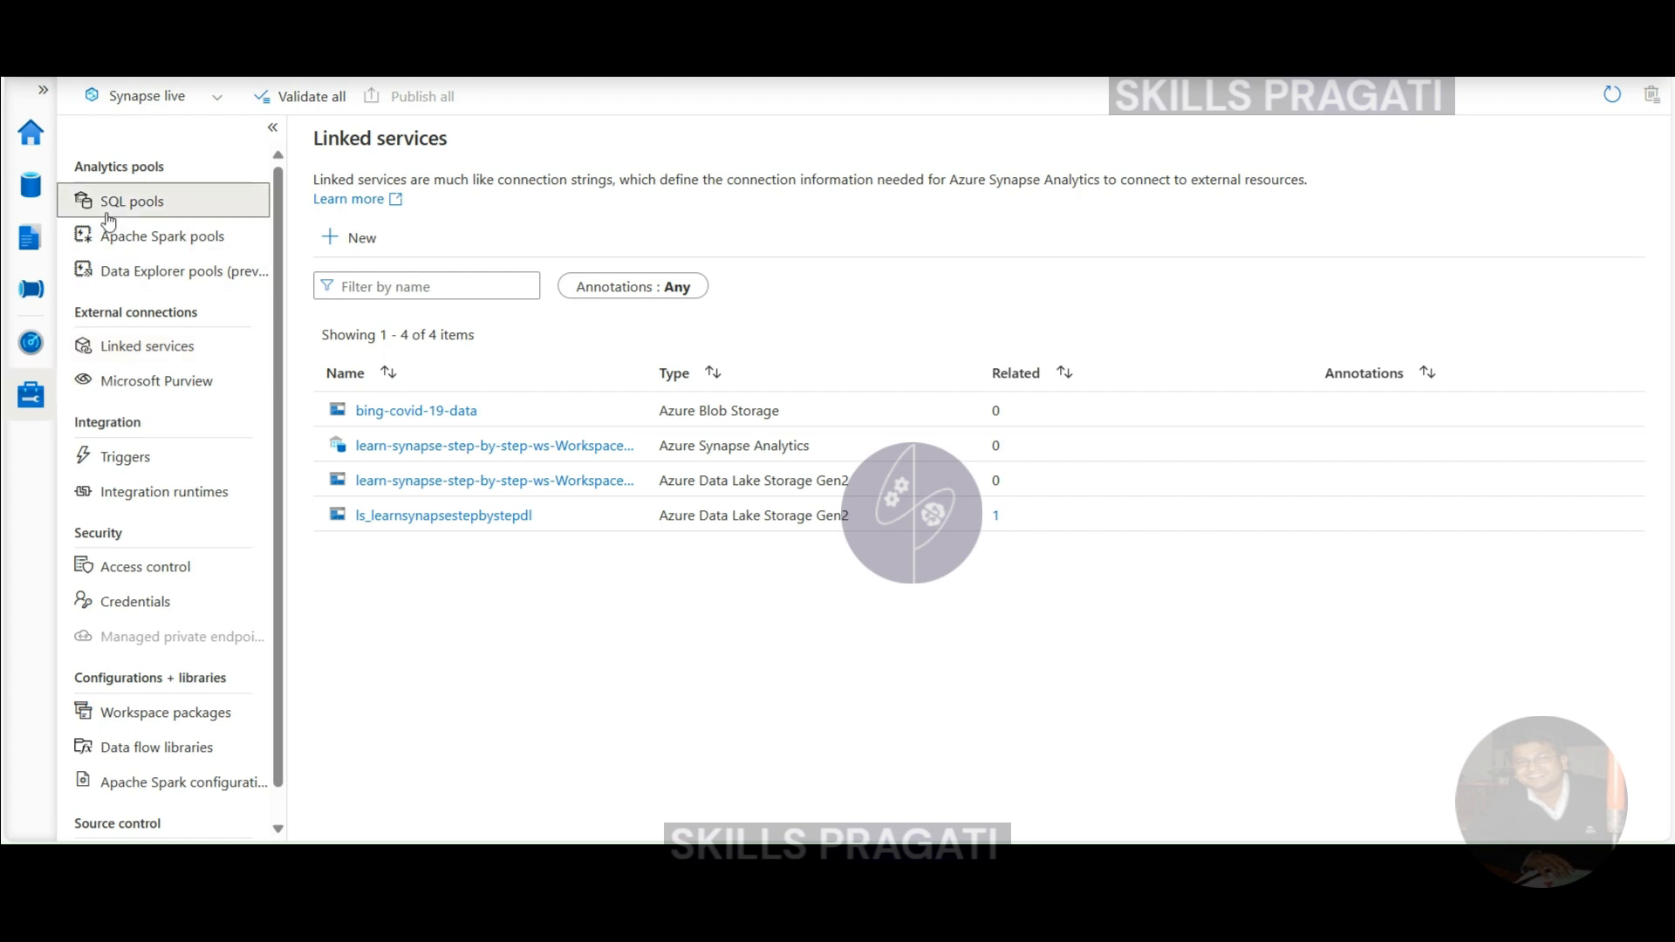
left_click(352, 391)
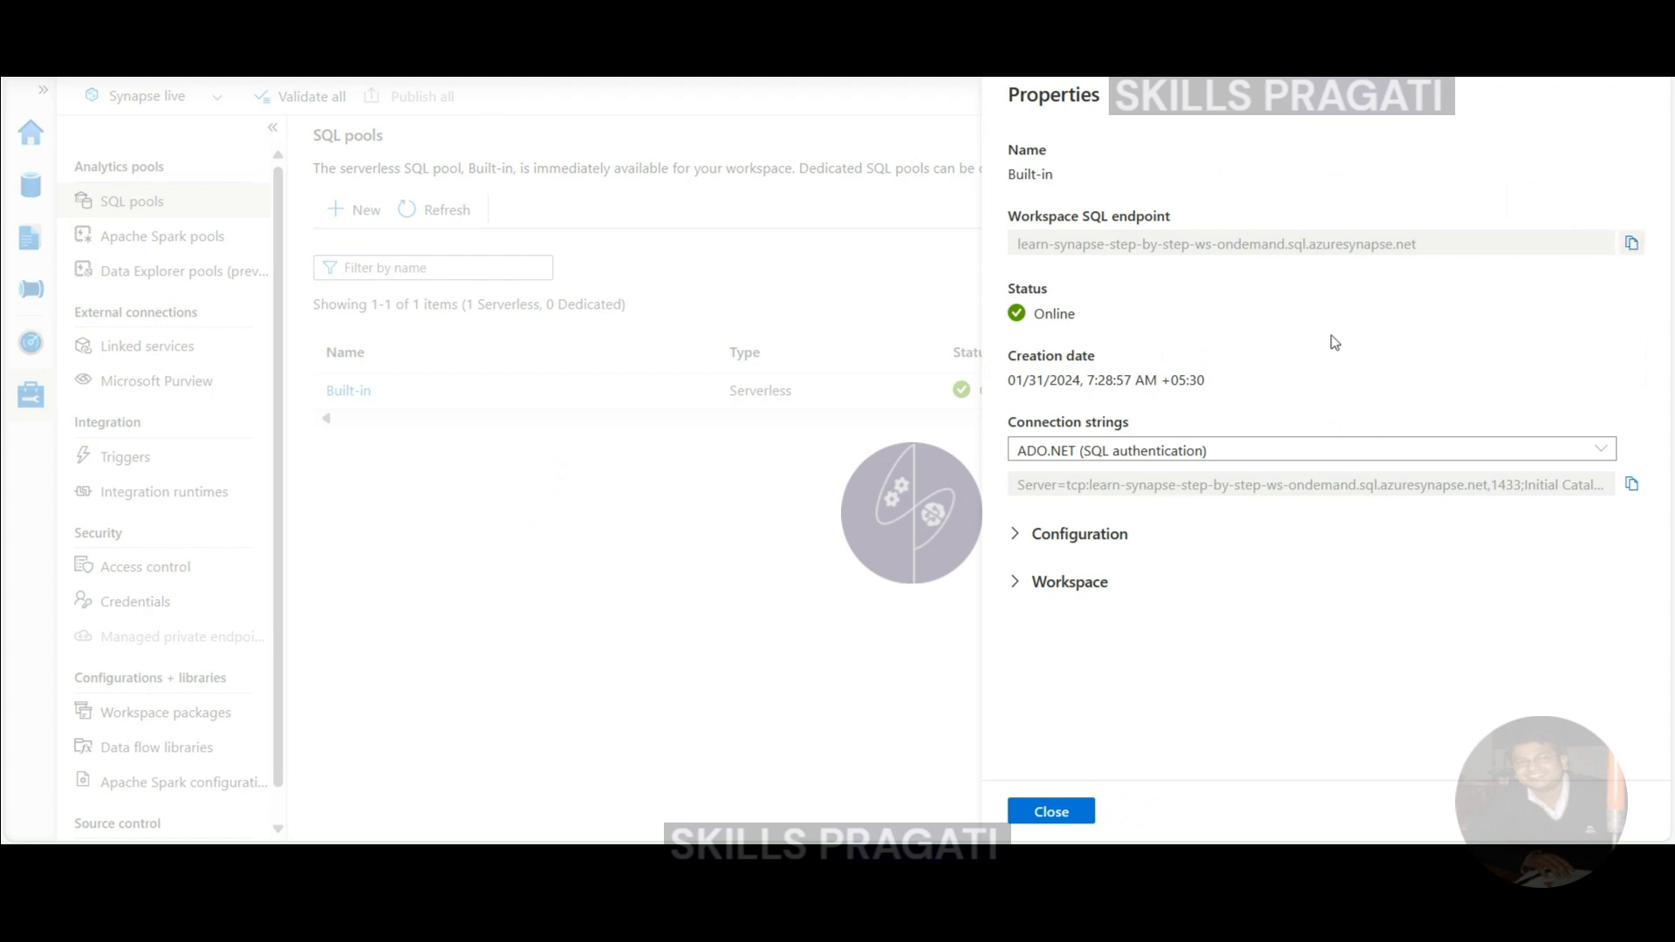
- Copy the server address from the Built-in pool's connection string
left_click_drag(1018, 489, 1520, 495)
left_click(1120, 489)
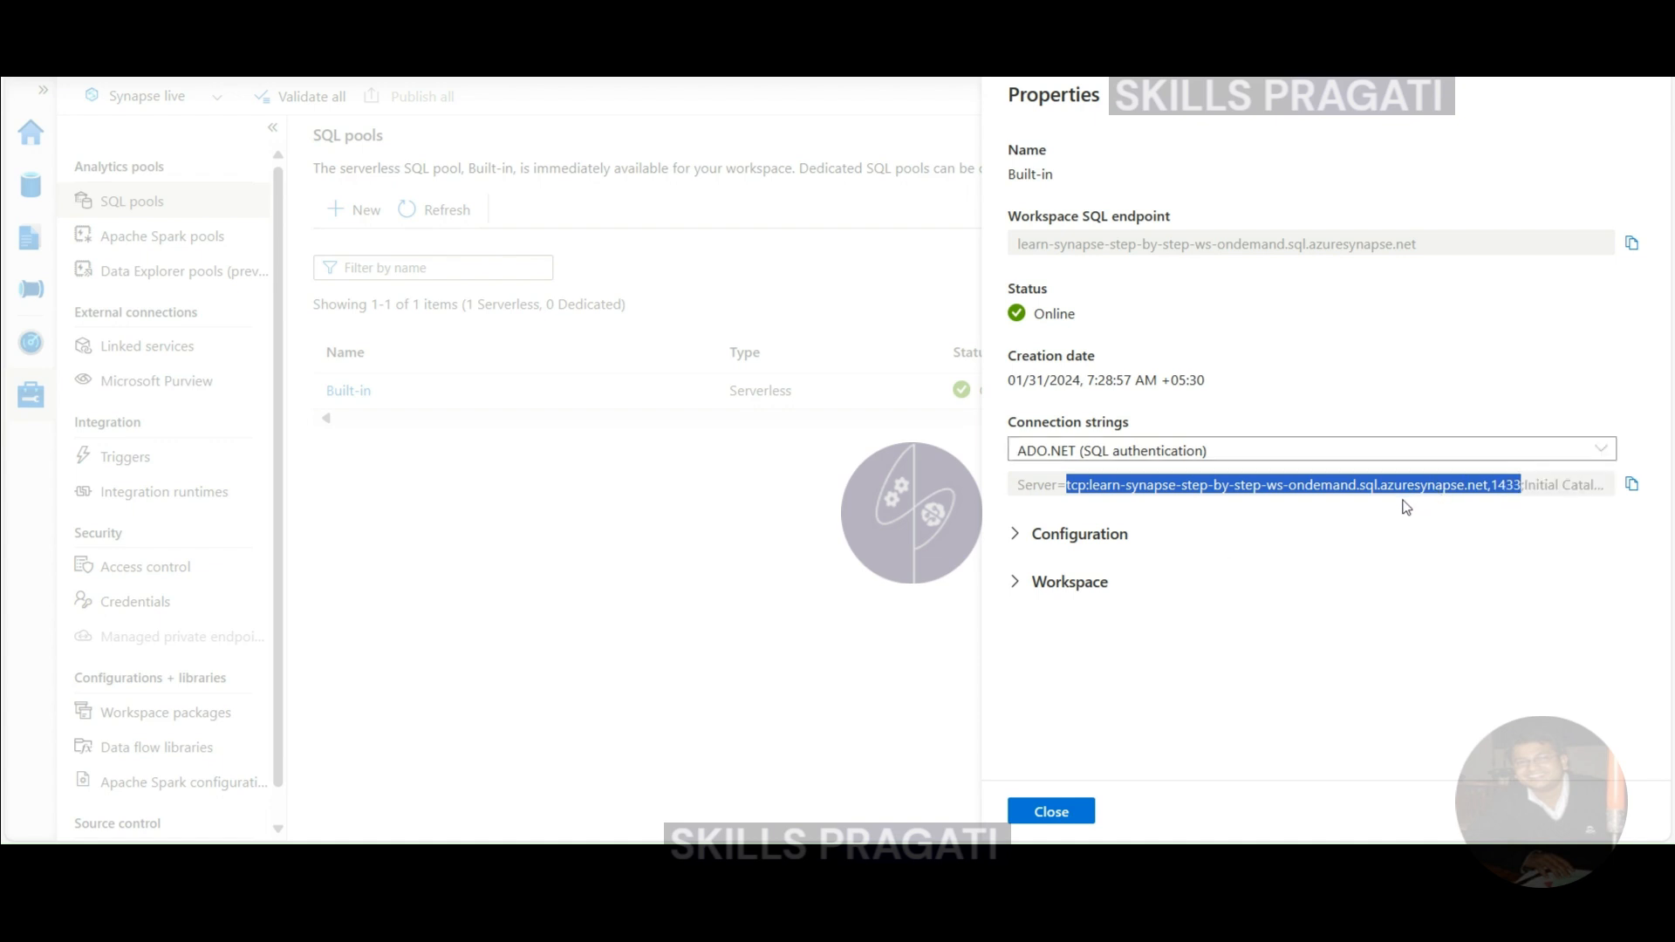
right_click(1351, 486)
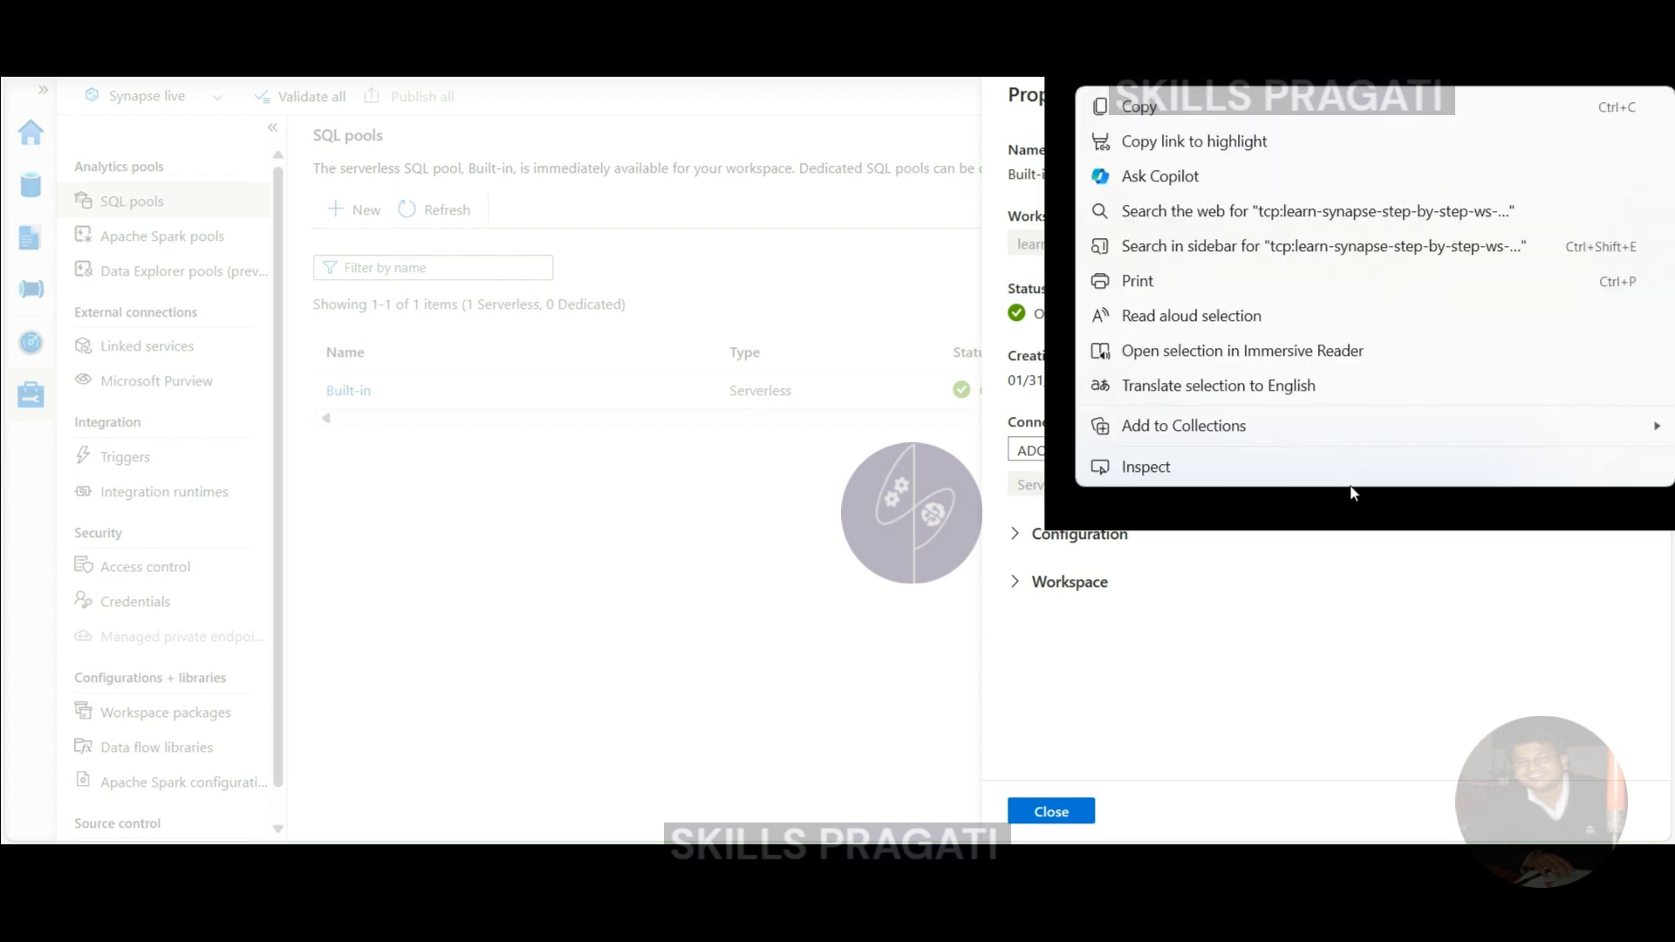
left_click(1138, 107)
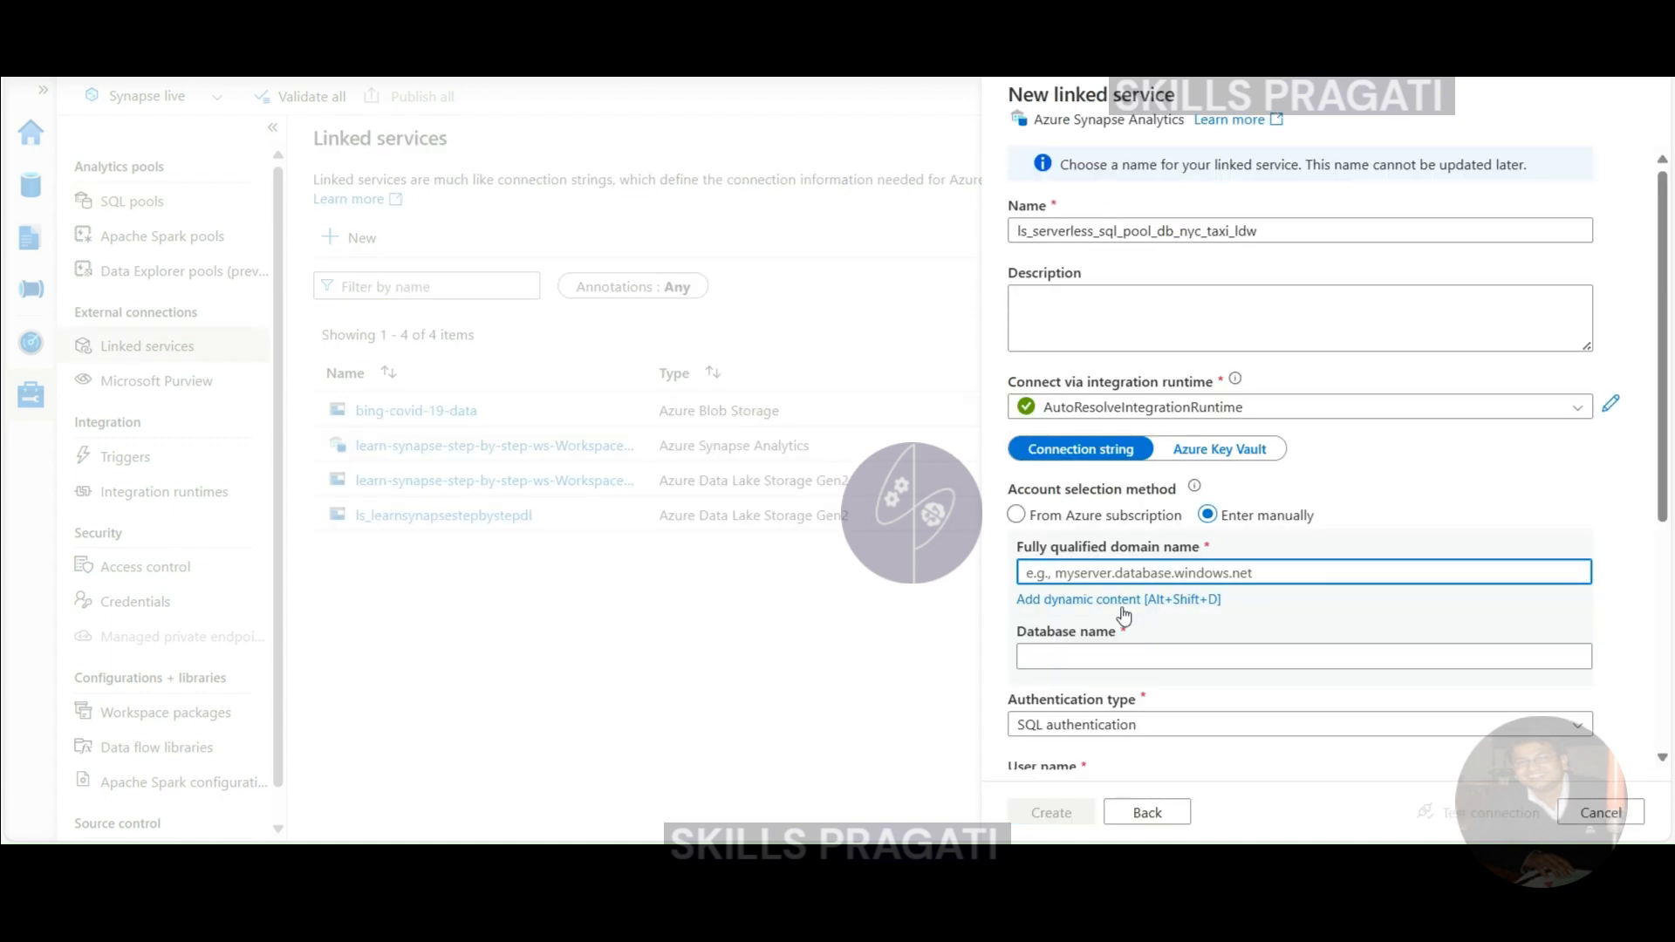
- Paste the server address as the FQDN and enter database name nyc_taxi_ldw
key("ctrl+v")
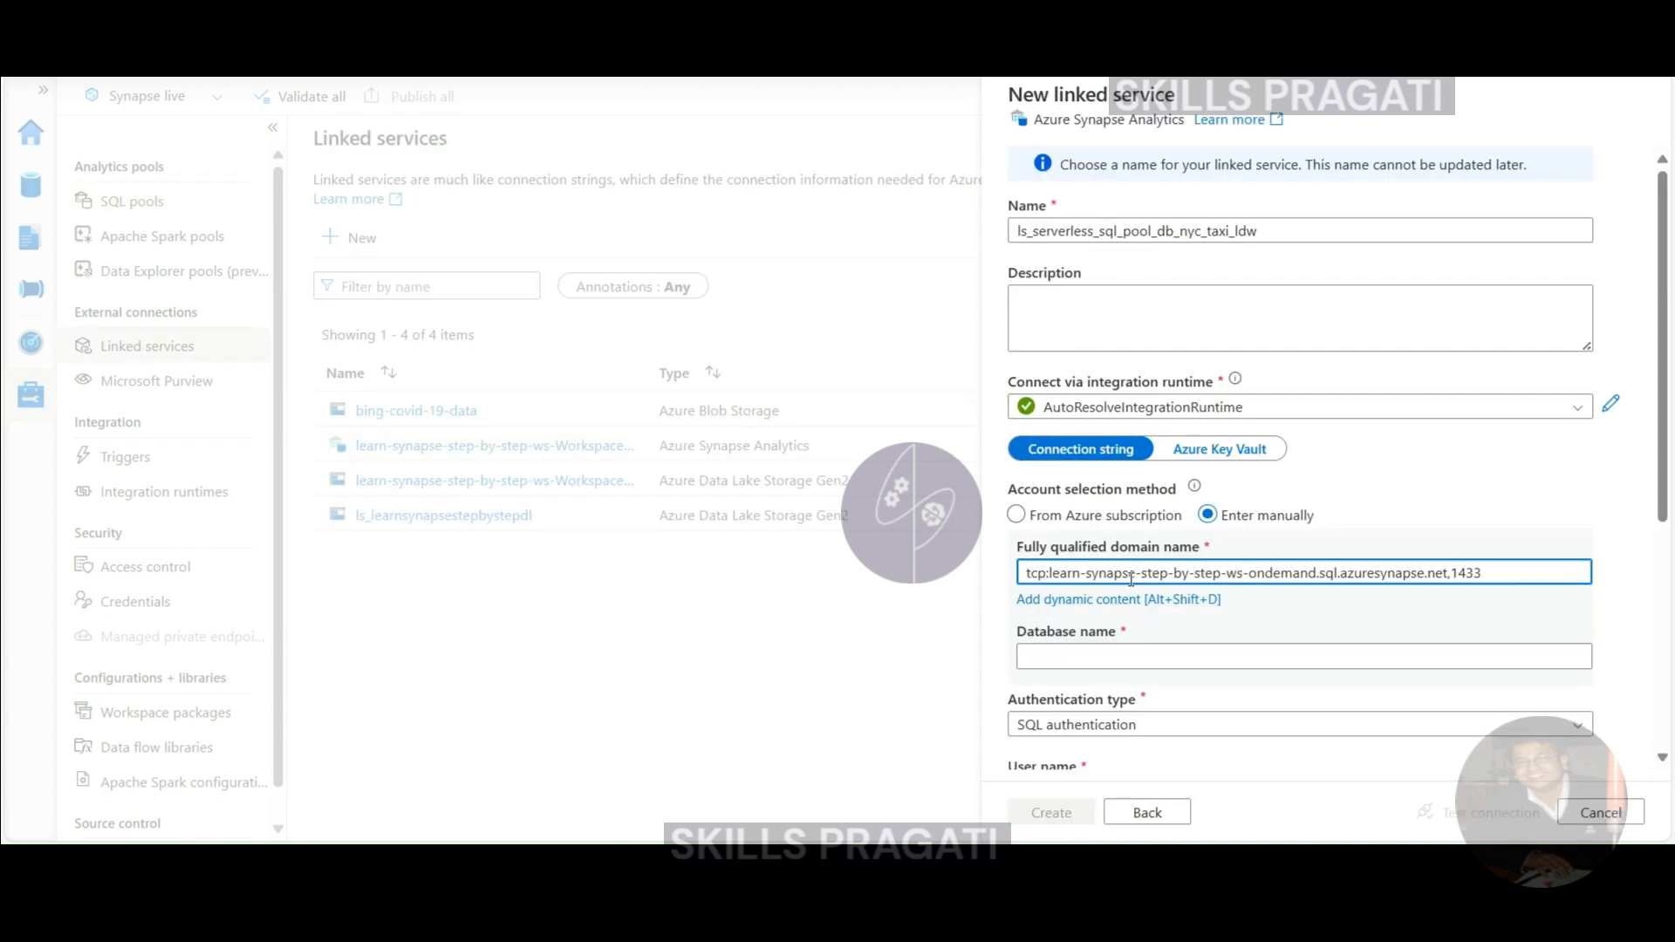
left_click(1080, 663)
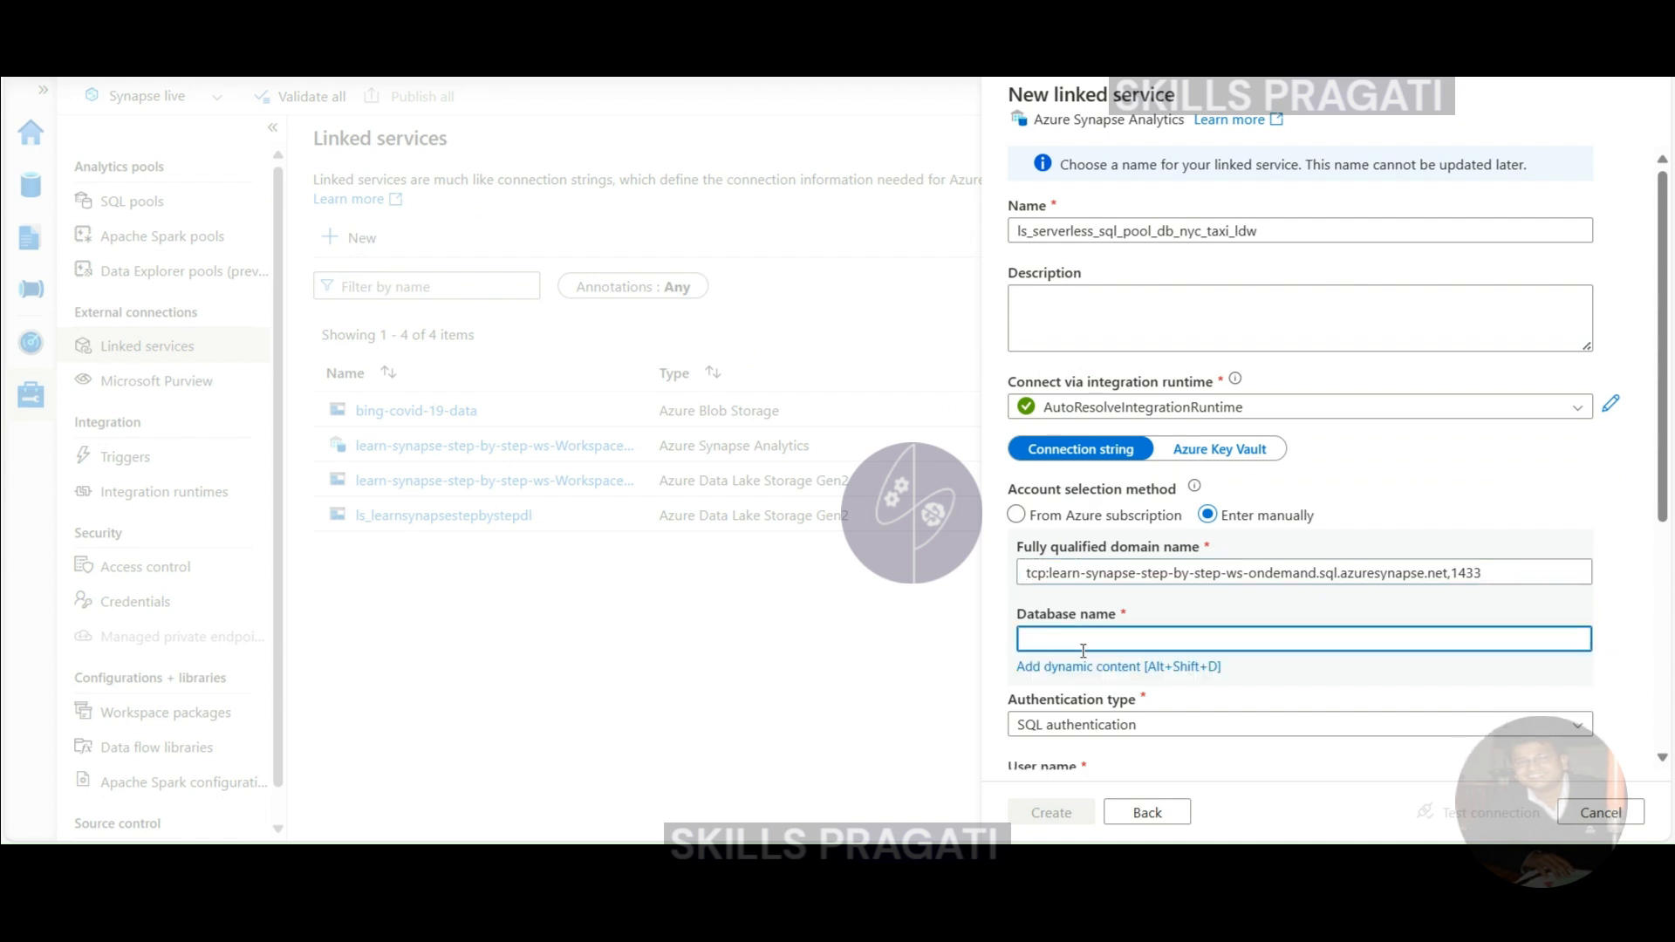
type("nyc_taxi_ldw")
scroll(1465, 582, "down", 2)
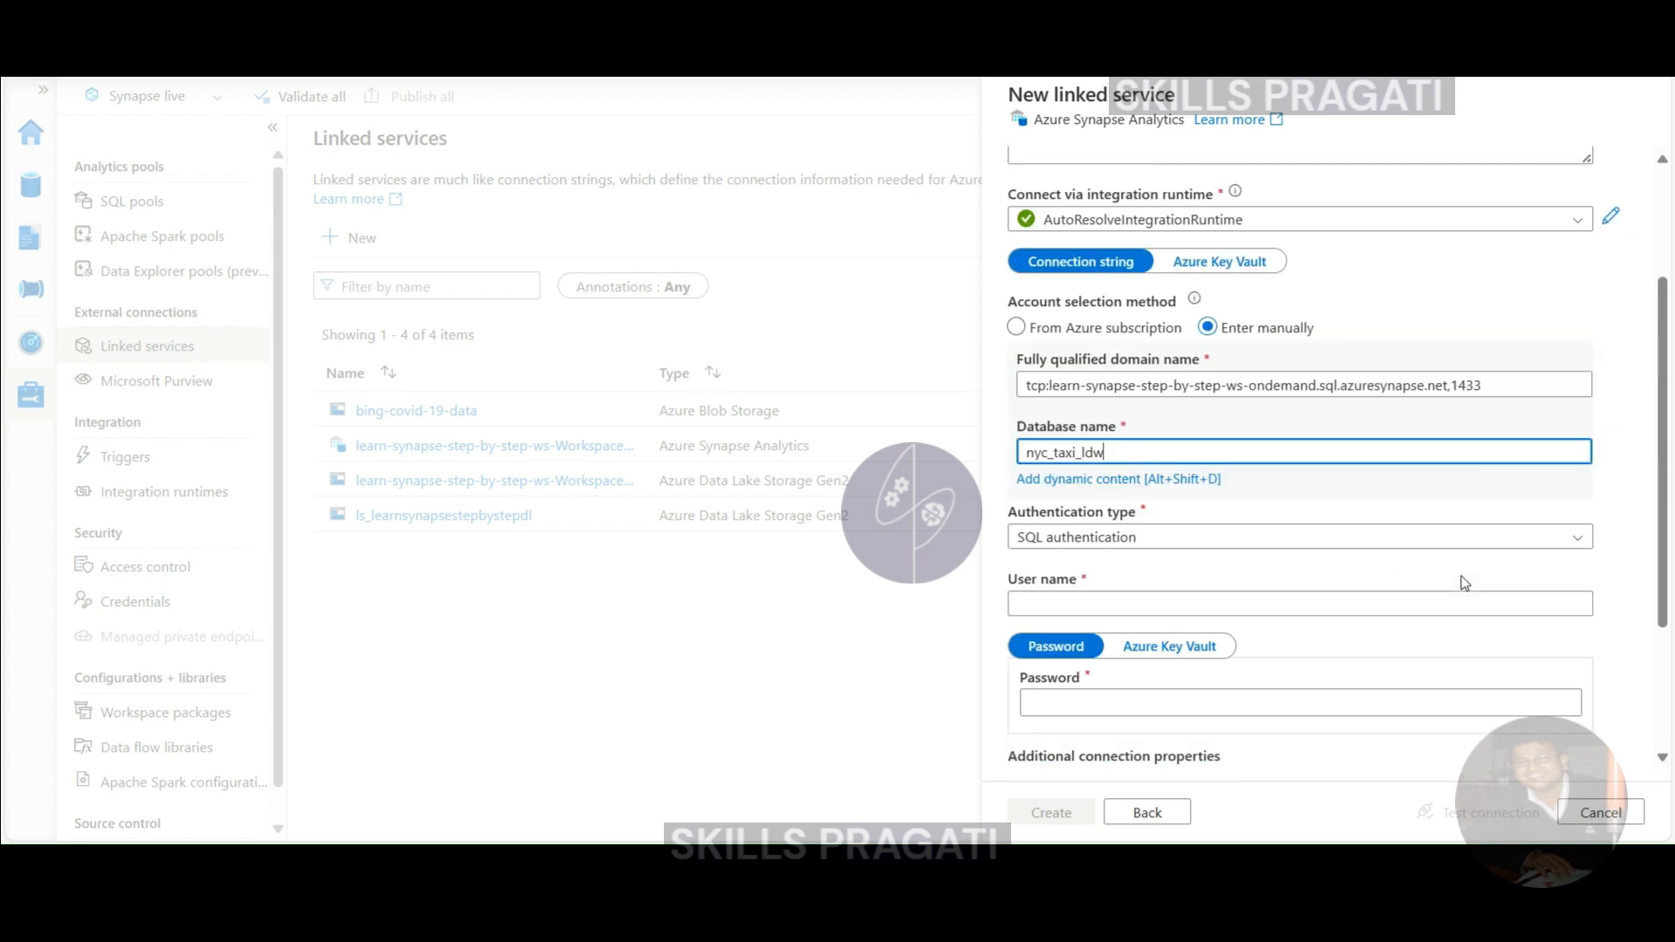
scroll(1461, 595, "down", 2)
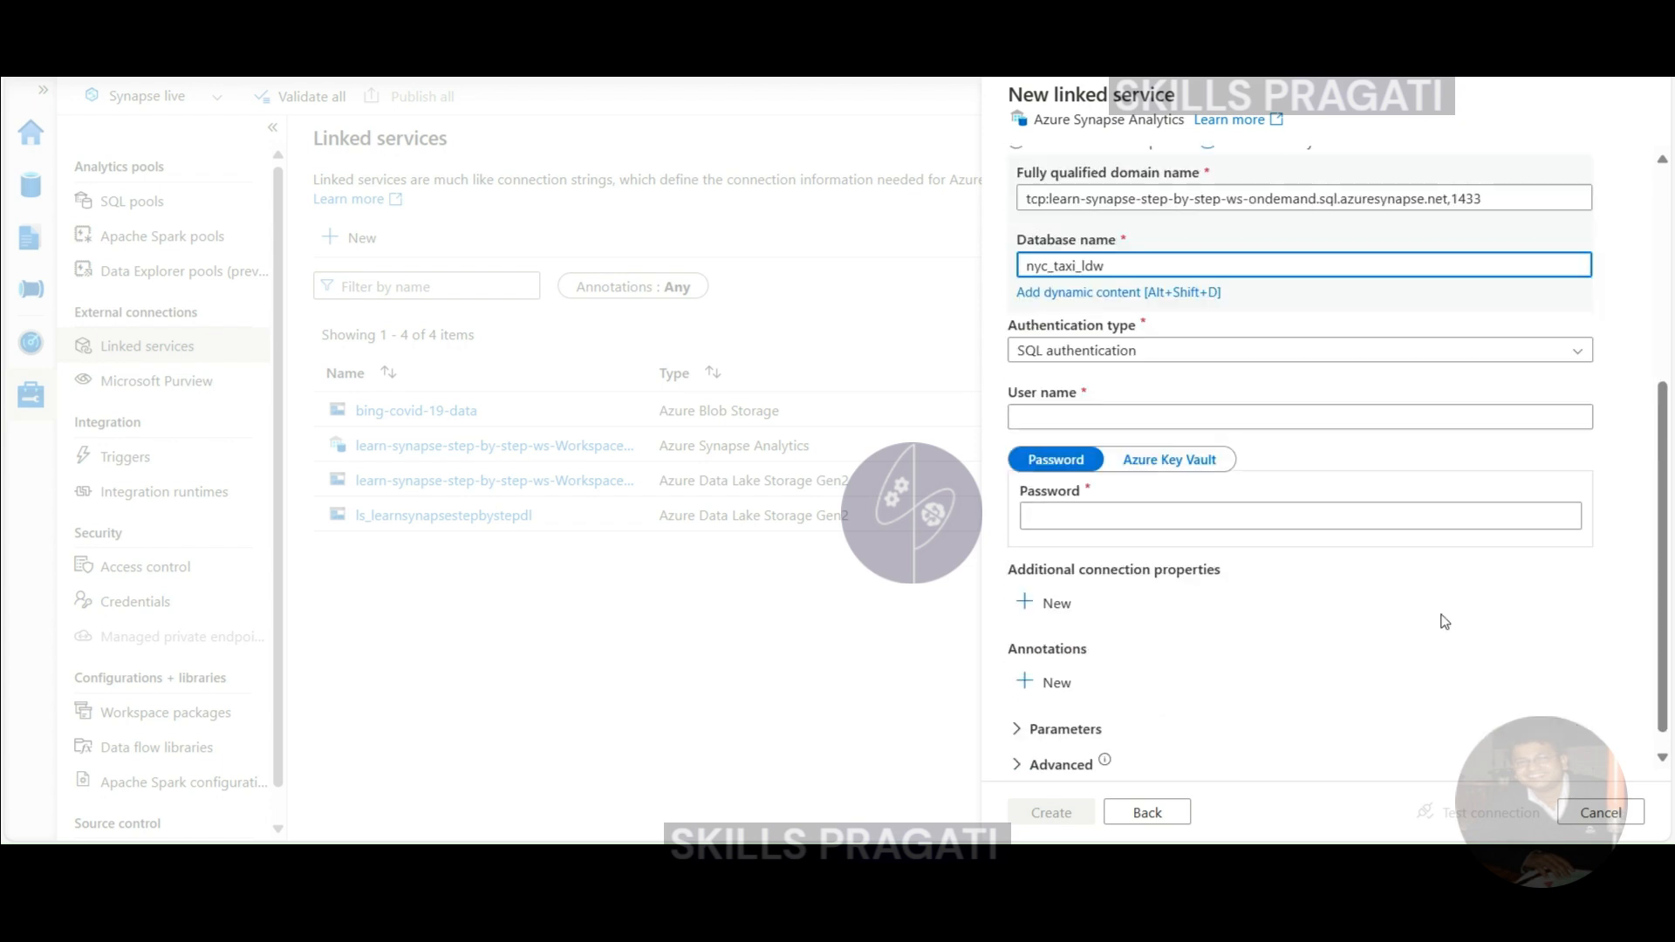
- Use System Assigned Managed Identity, test the connection, and create the linked service
left_click(1209, 352)
left_click(1153, 435)
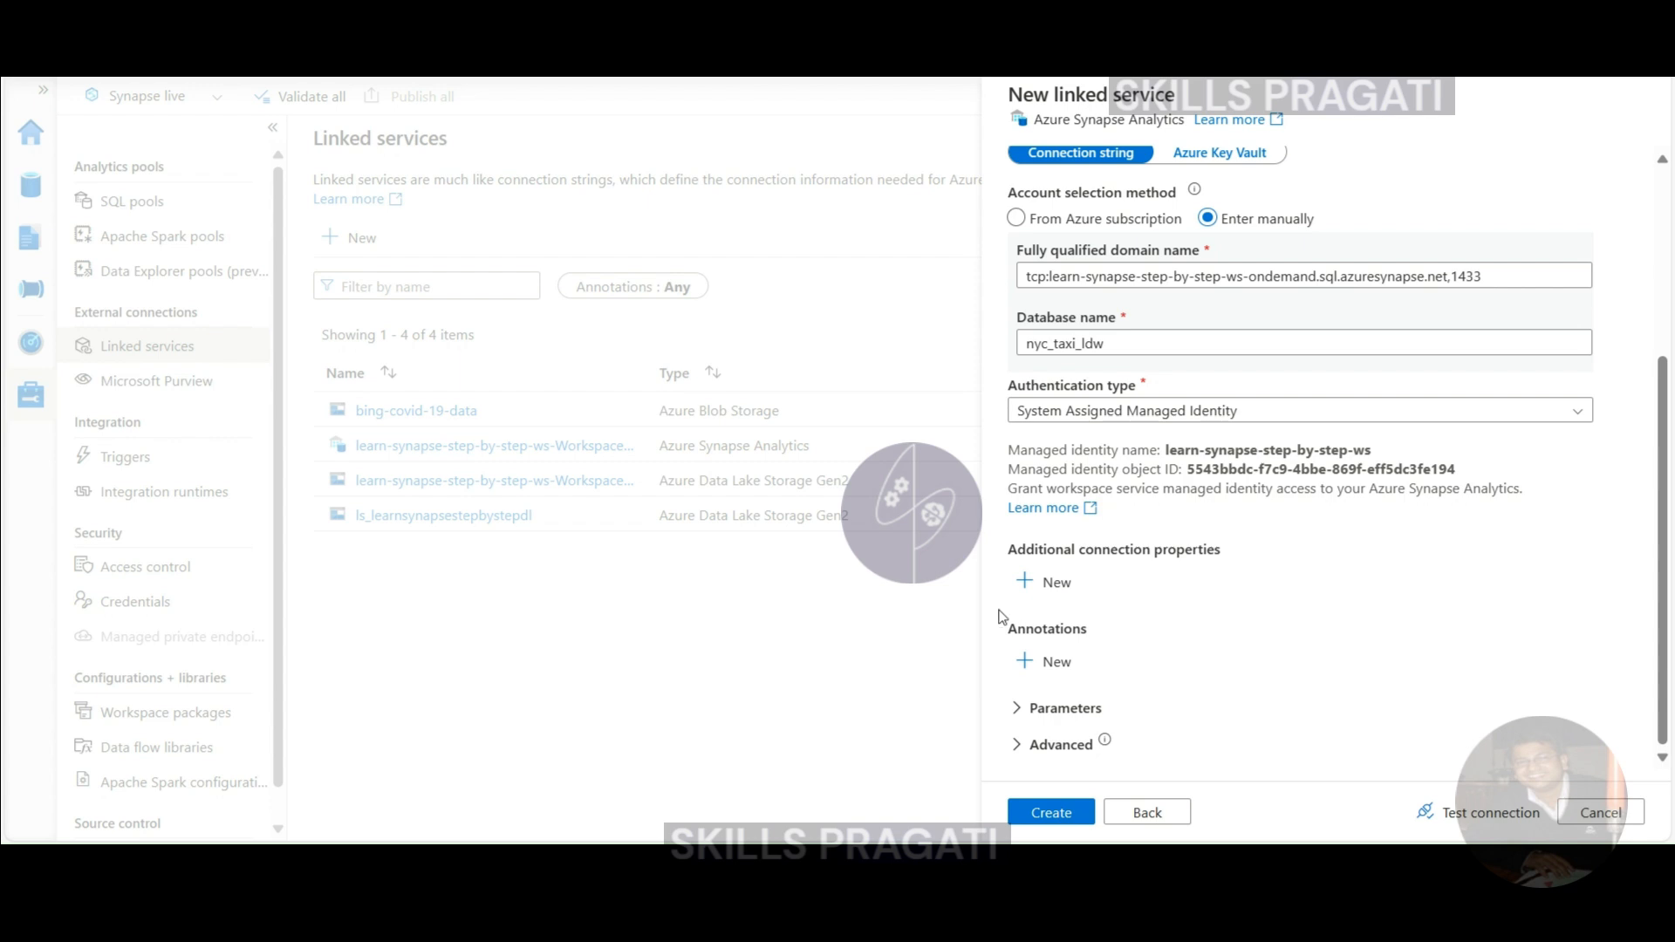
left_click(1488, 819)
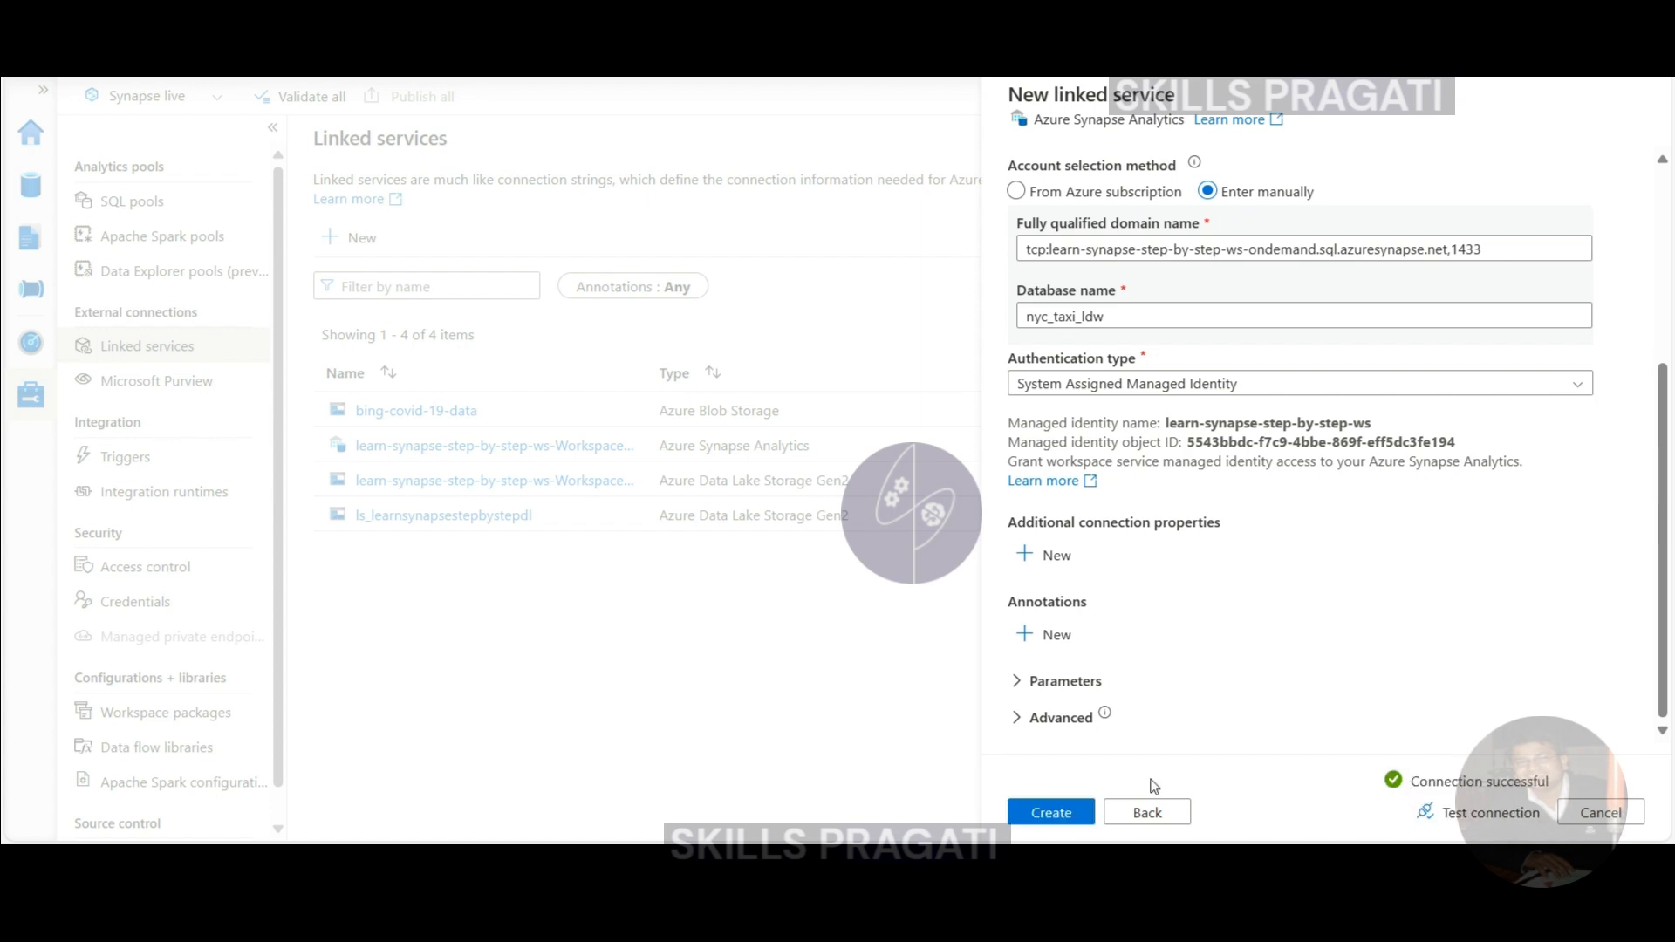
left_click(1051, 812)
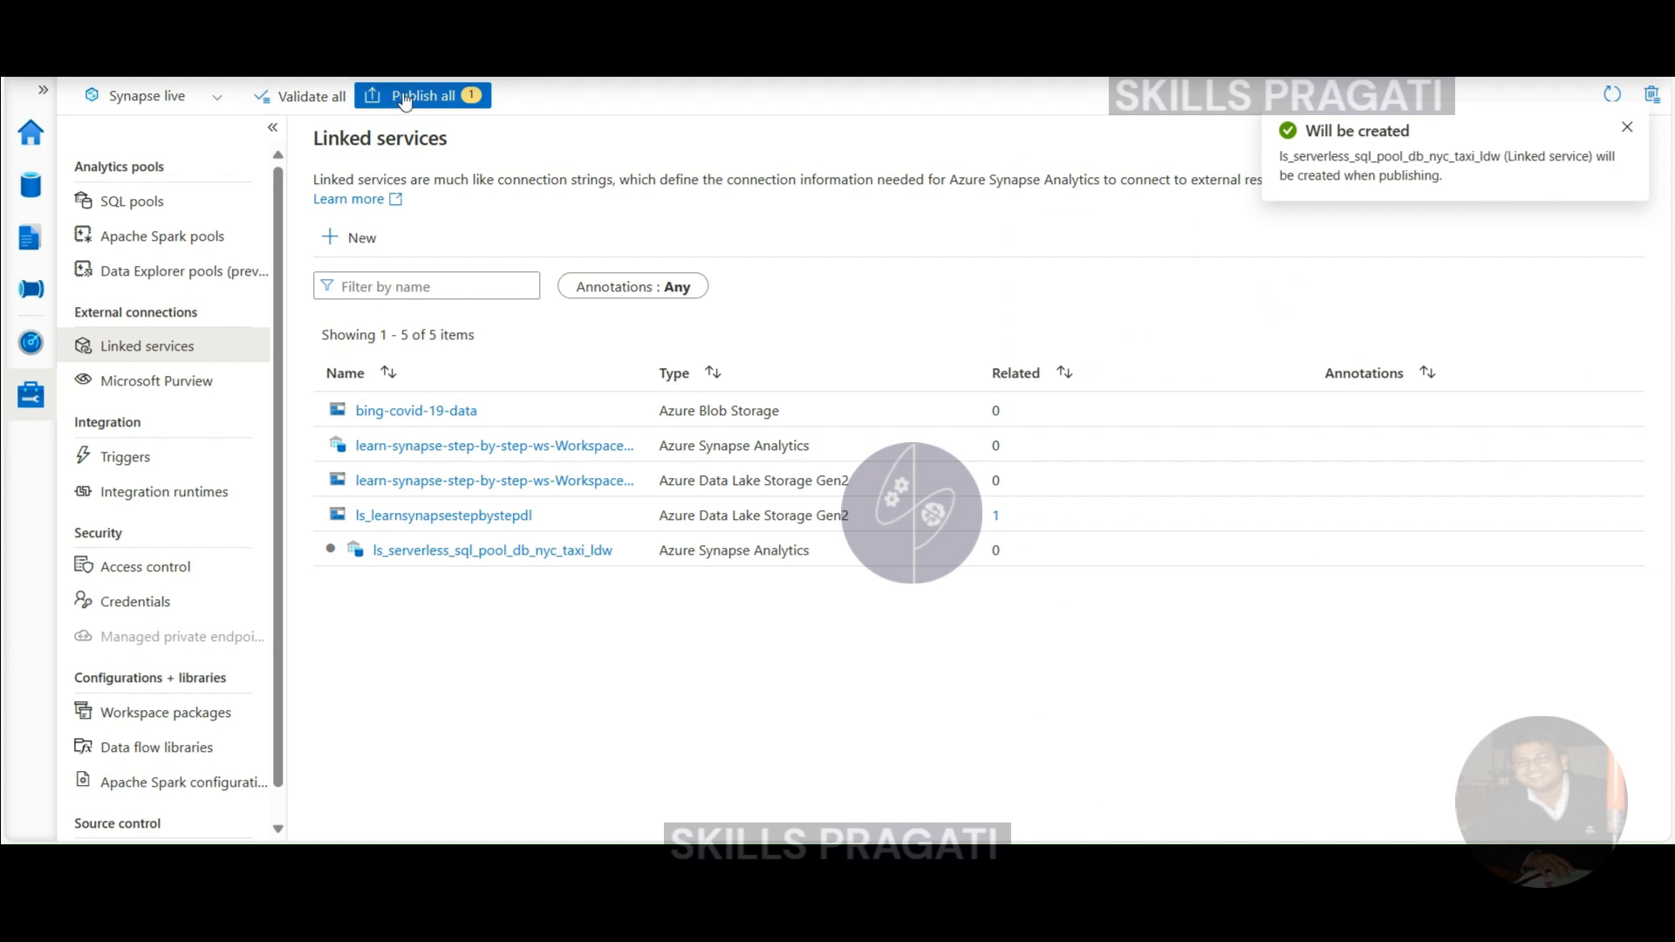
- Publish the pending change containing the new linked service
left_click(406, 98)
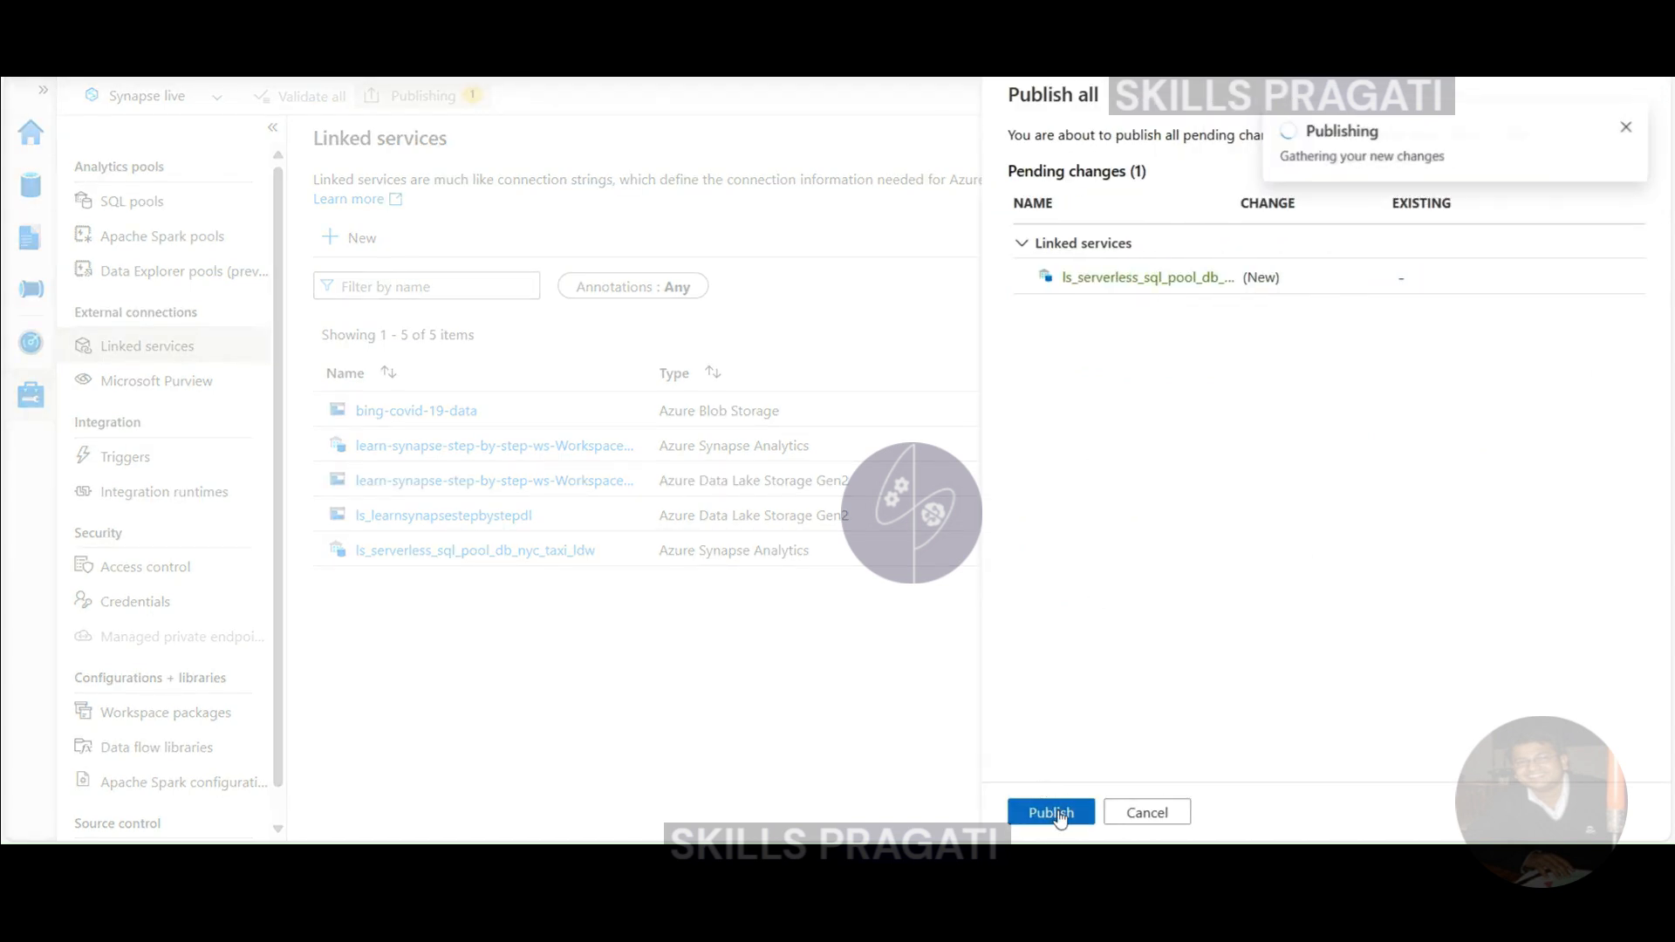
left_click(1058, 810)
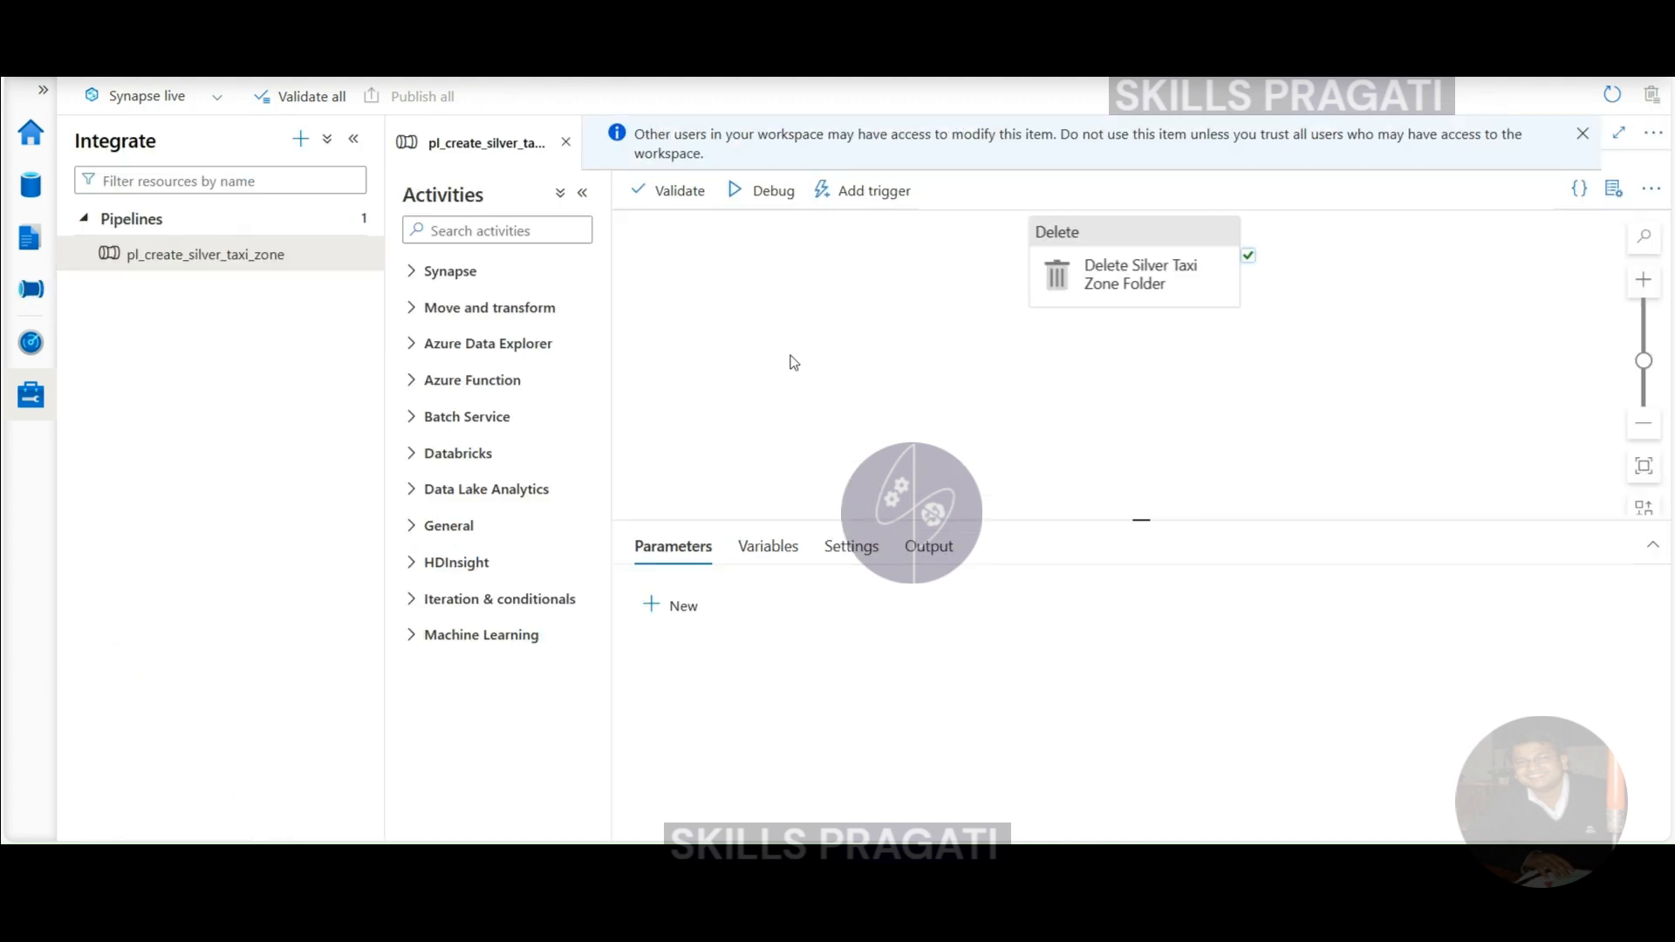
- Add a Script activity to the pipeline, running after the Delete activity succeeds
left_click(449, 228)
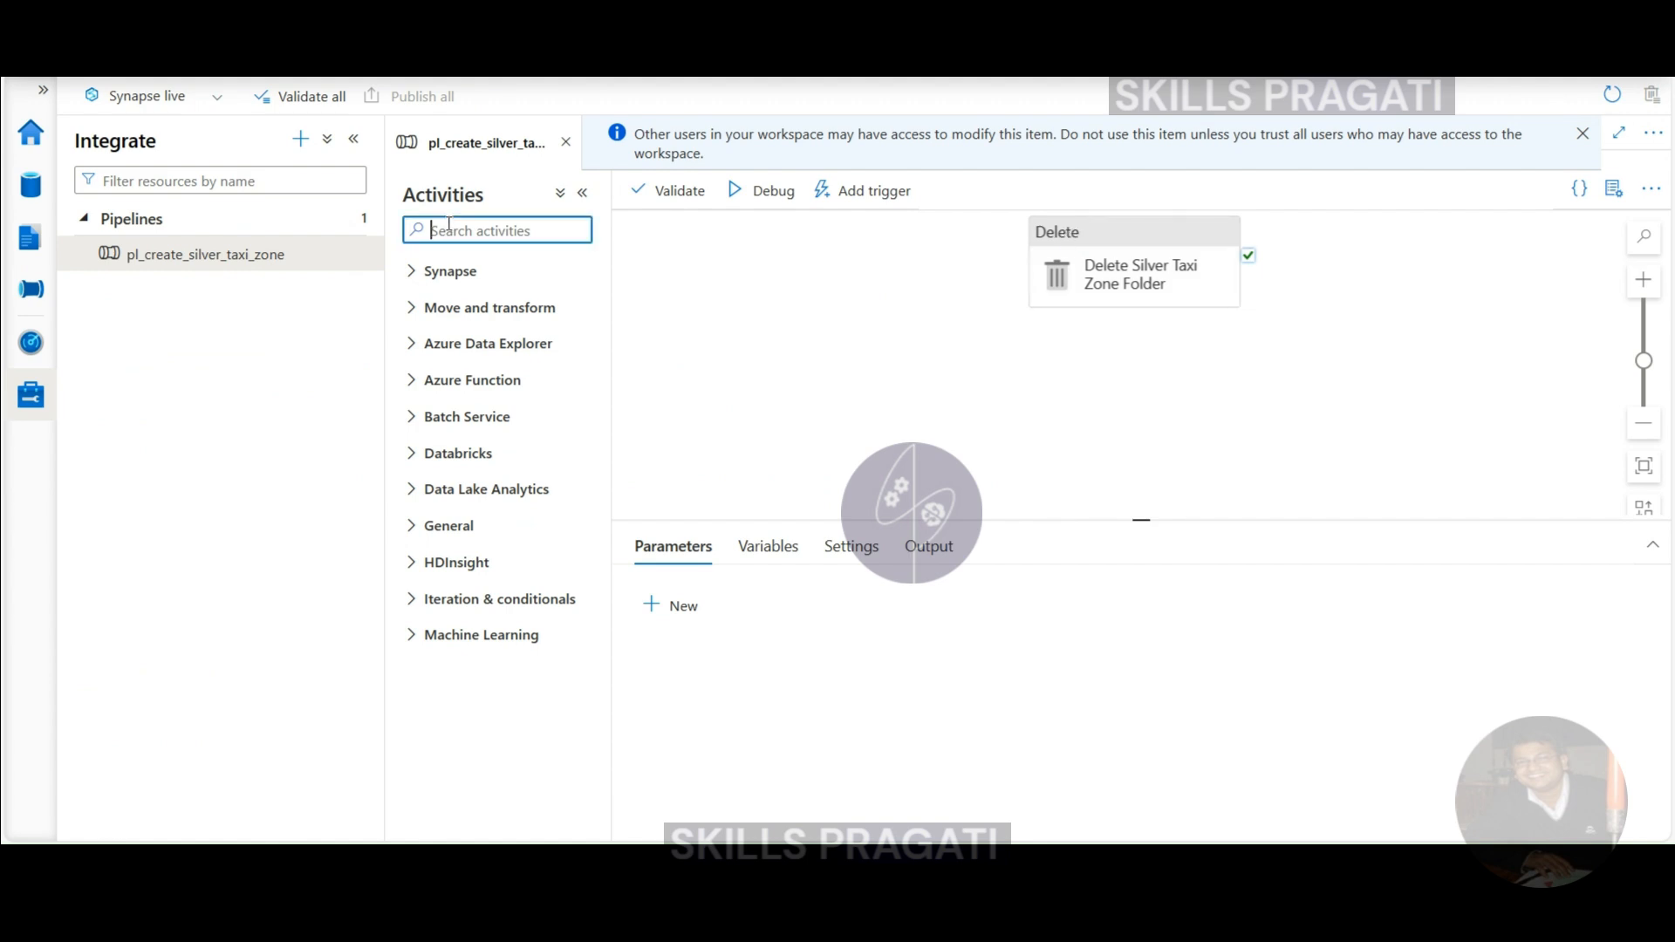
type("scr")
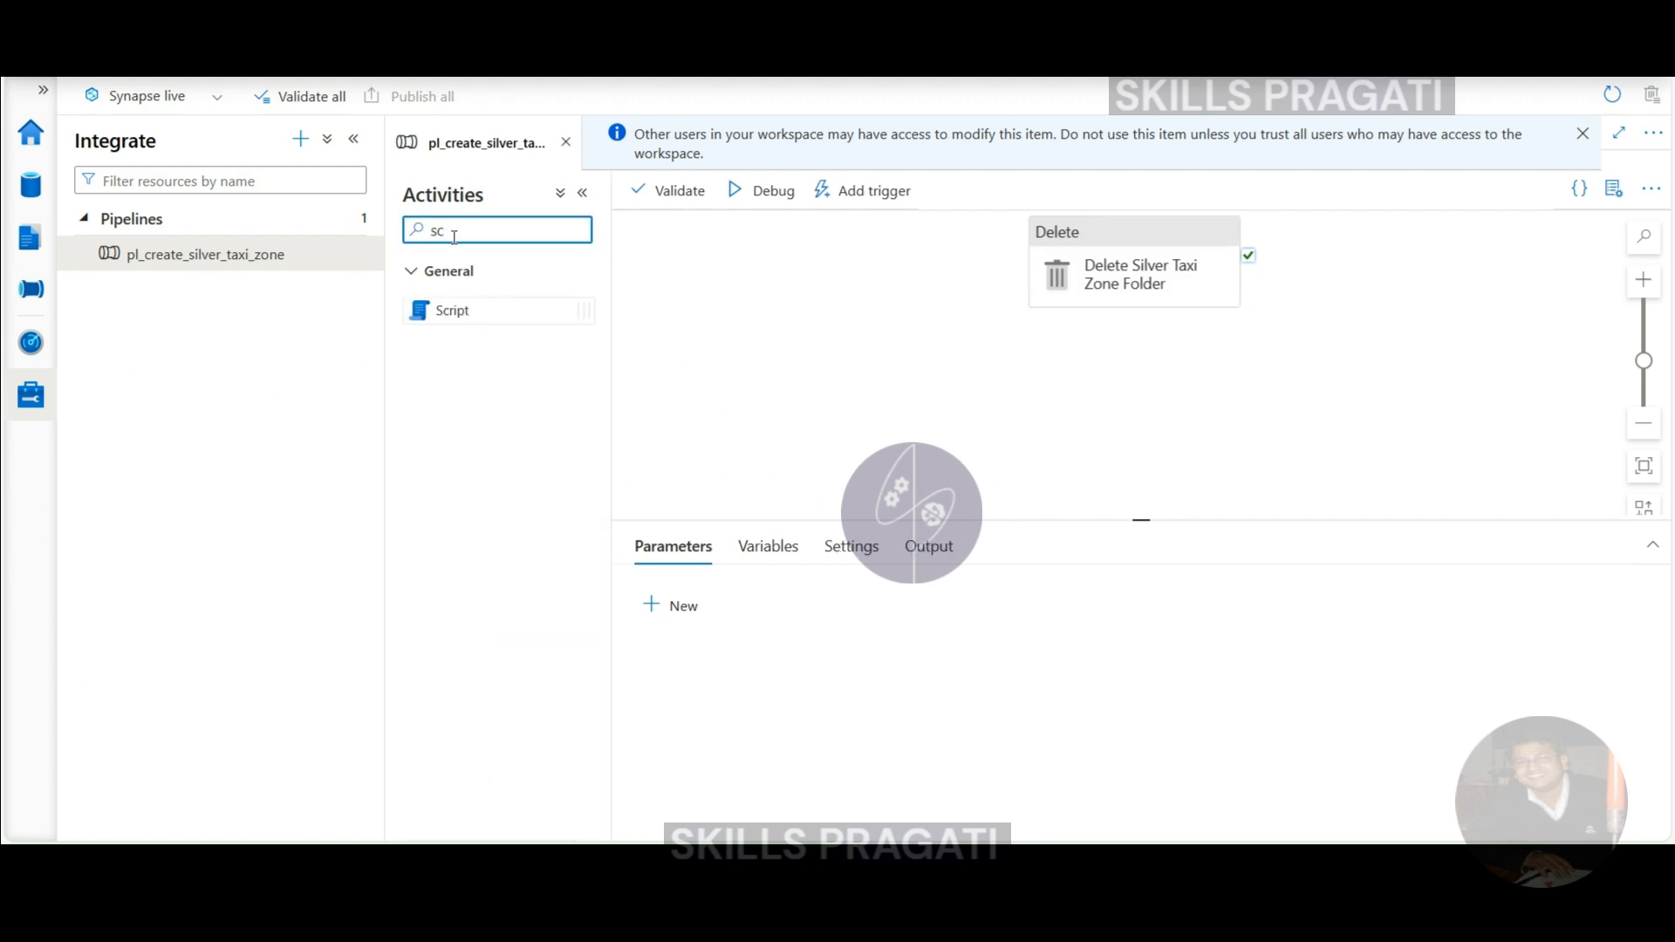
left_click_drag(454, 314, 1380, 303)
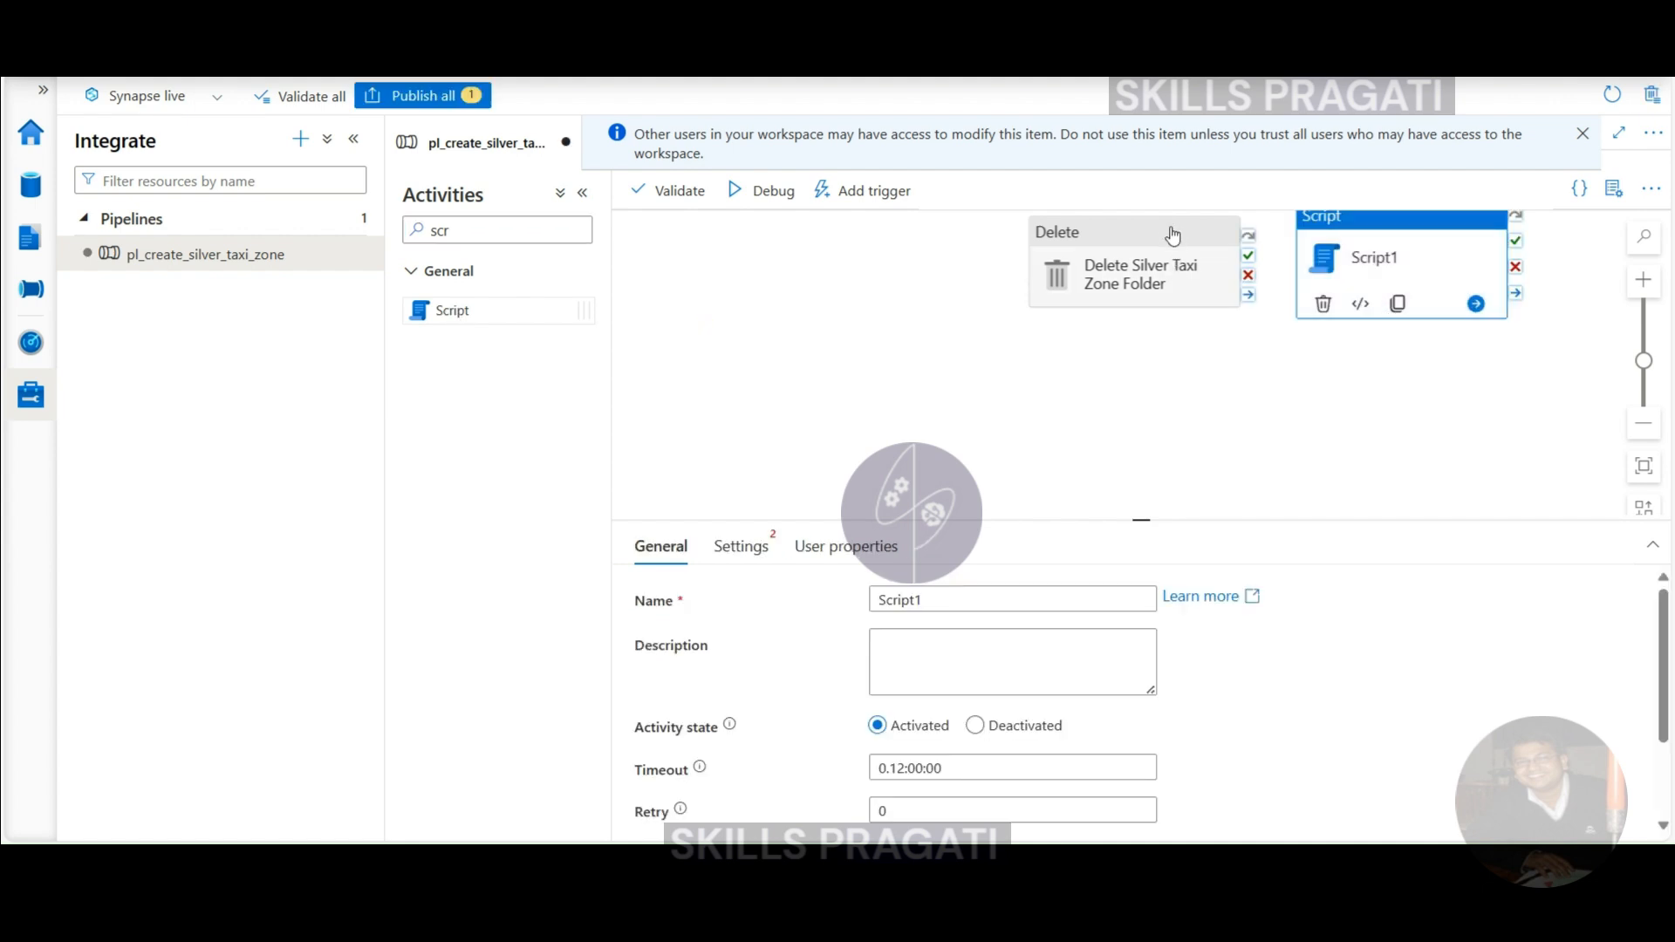
left_click_drag(1107, 249, 925, 284)
left_click_drag(1347, 235, 1275, 273)
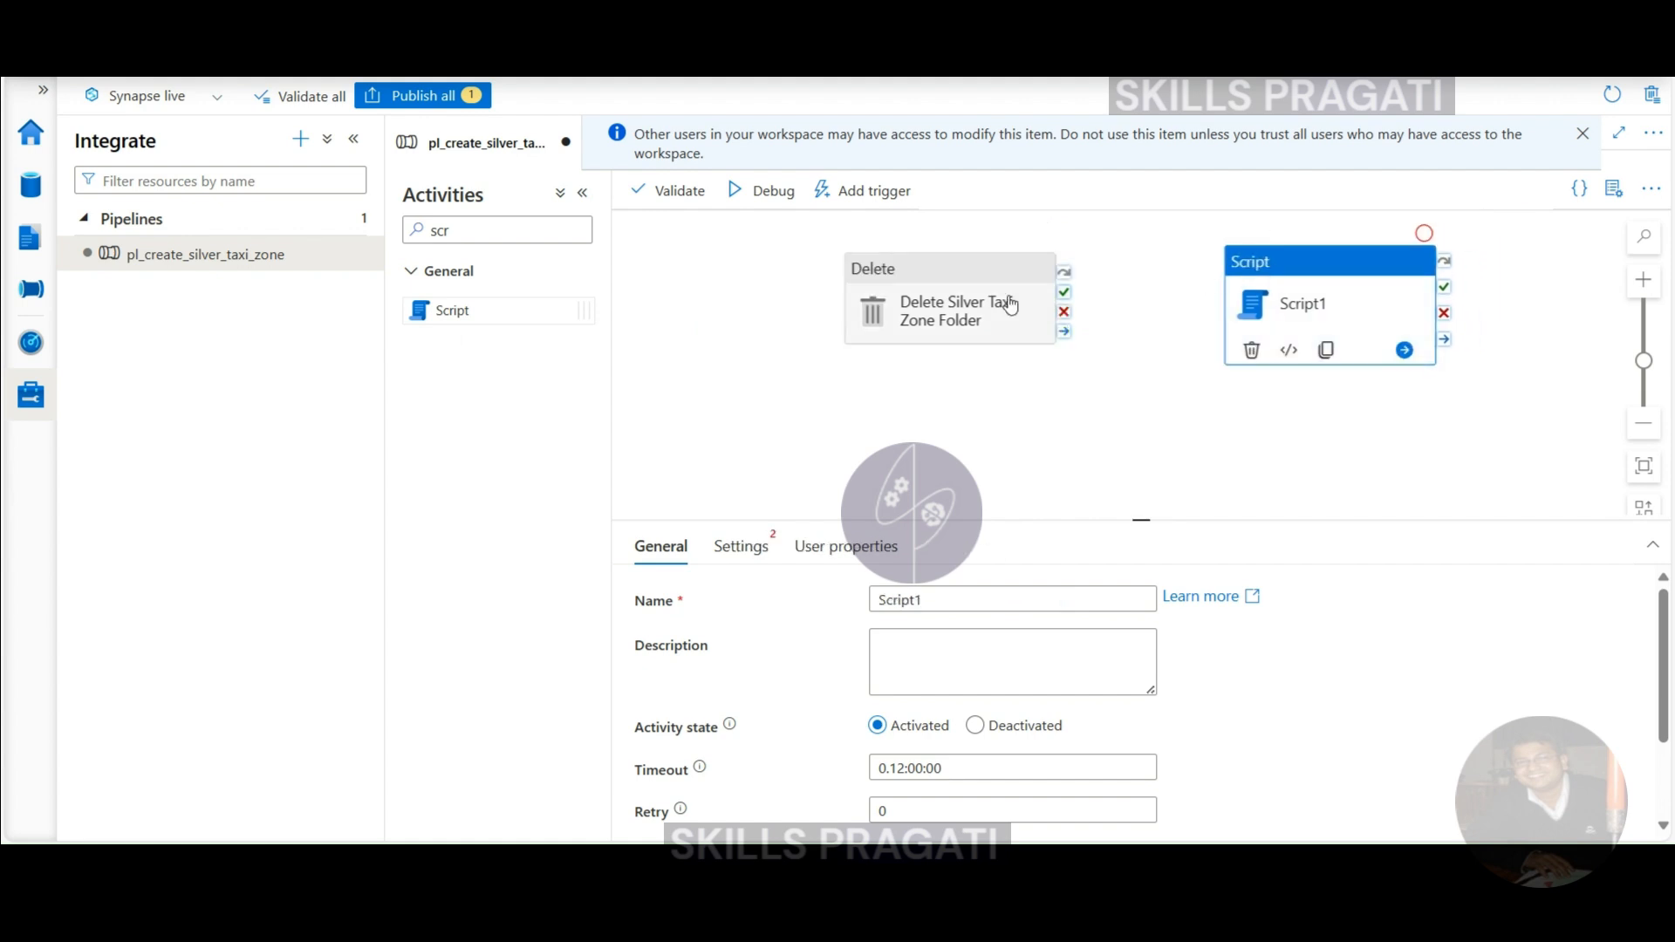
left_click_drag(1063, 291, 1296, 263)
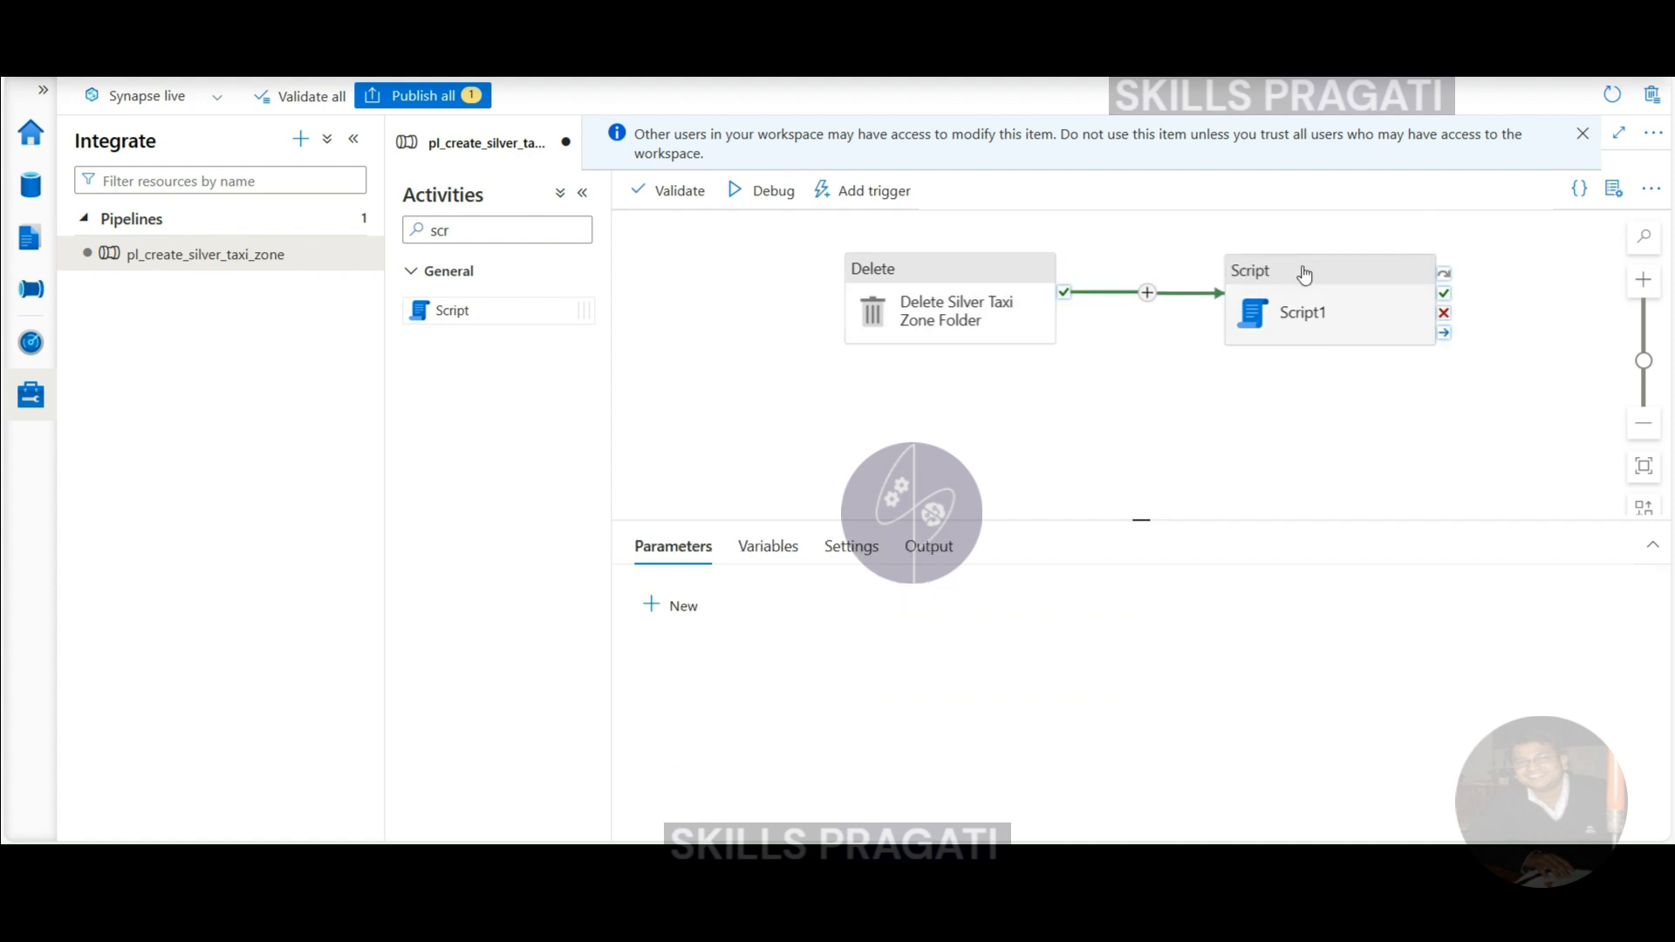
- Rename the Script activity to 'Create Silver Taxi Zone'
left_click(1304, 276)
scroll(1457, 646, "down", 2)
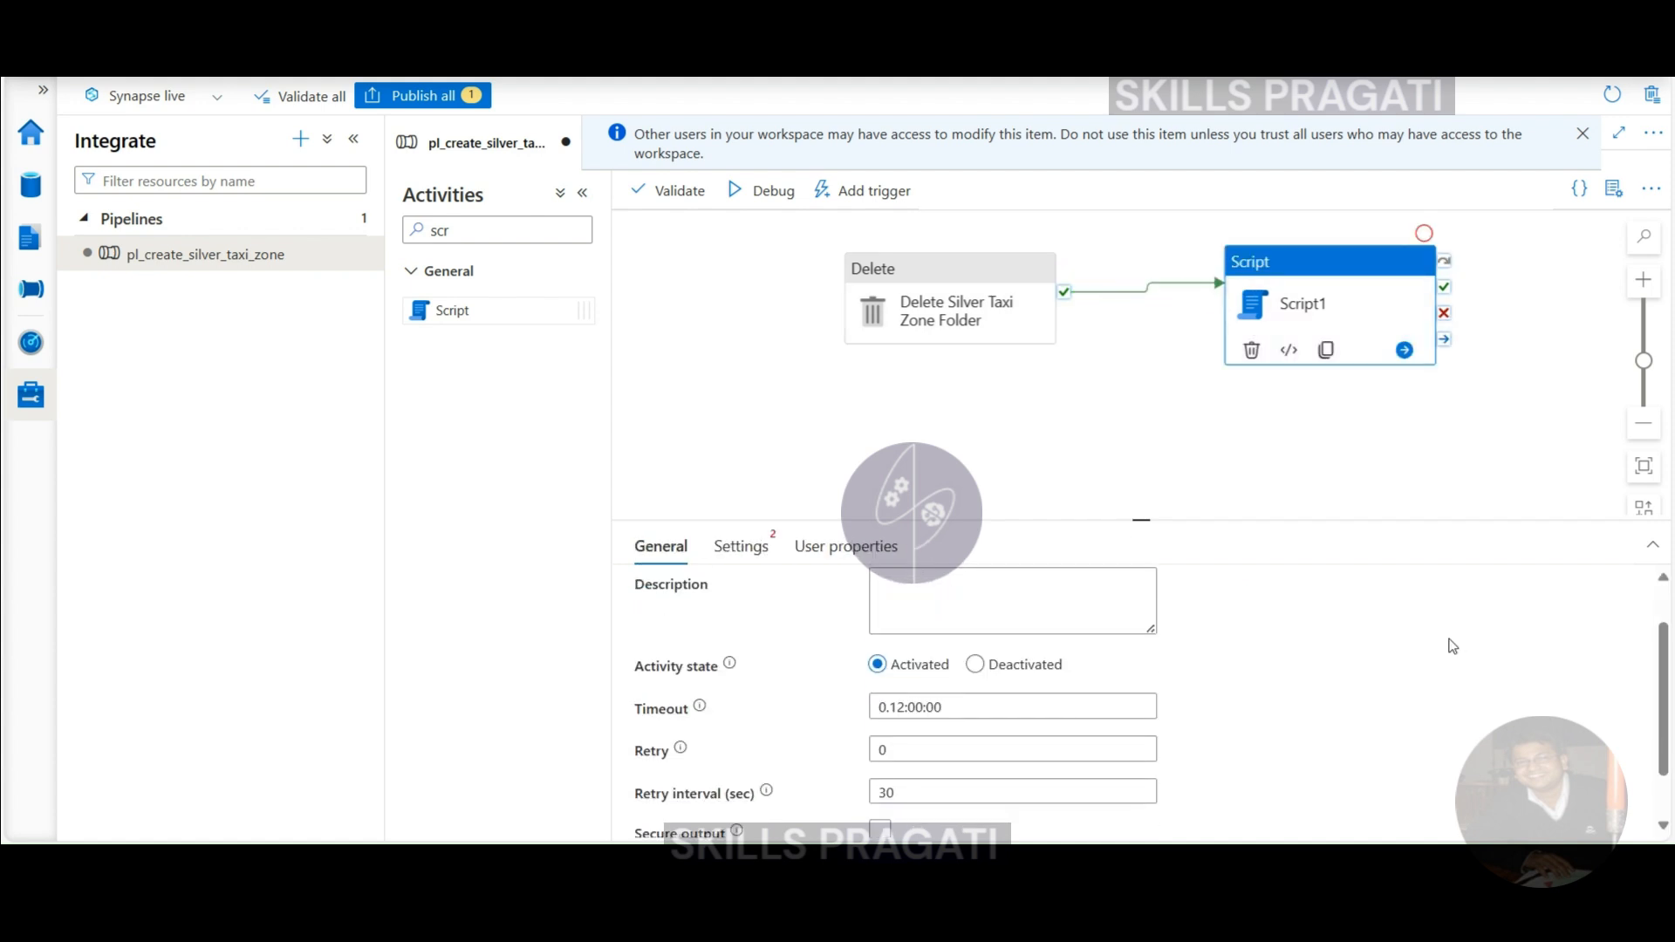
scroll(1243, 628, "up", 2)
left_click(951, 598)
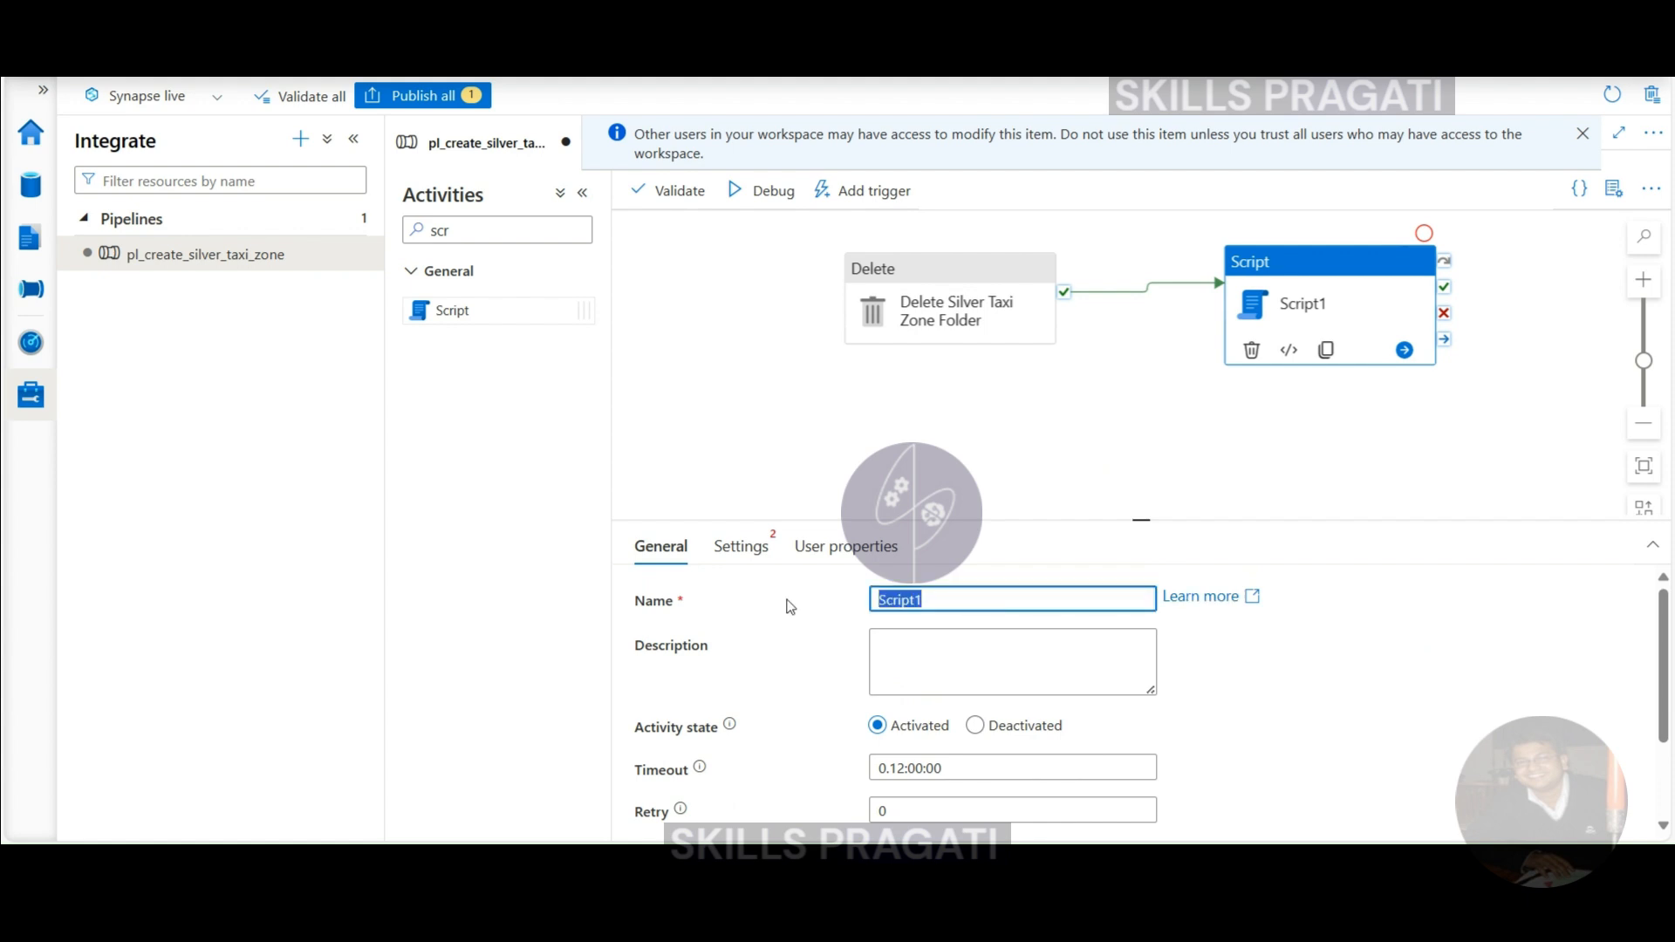
type("Create Silver")
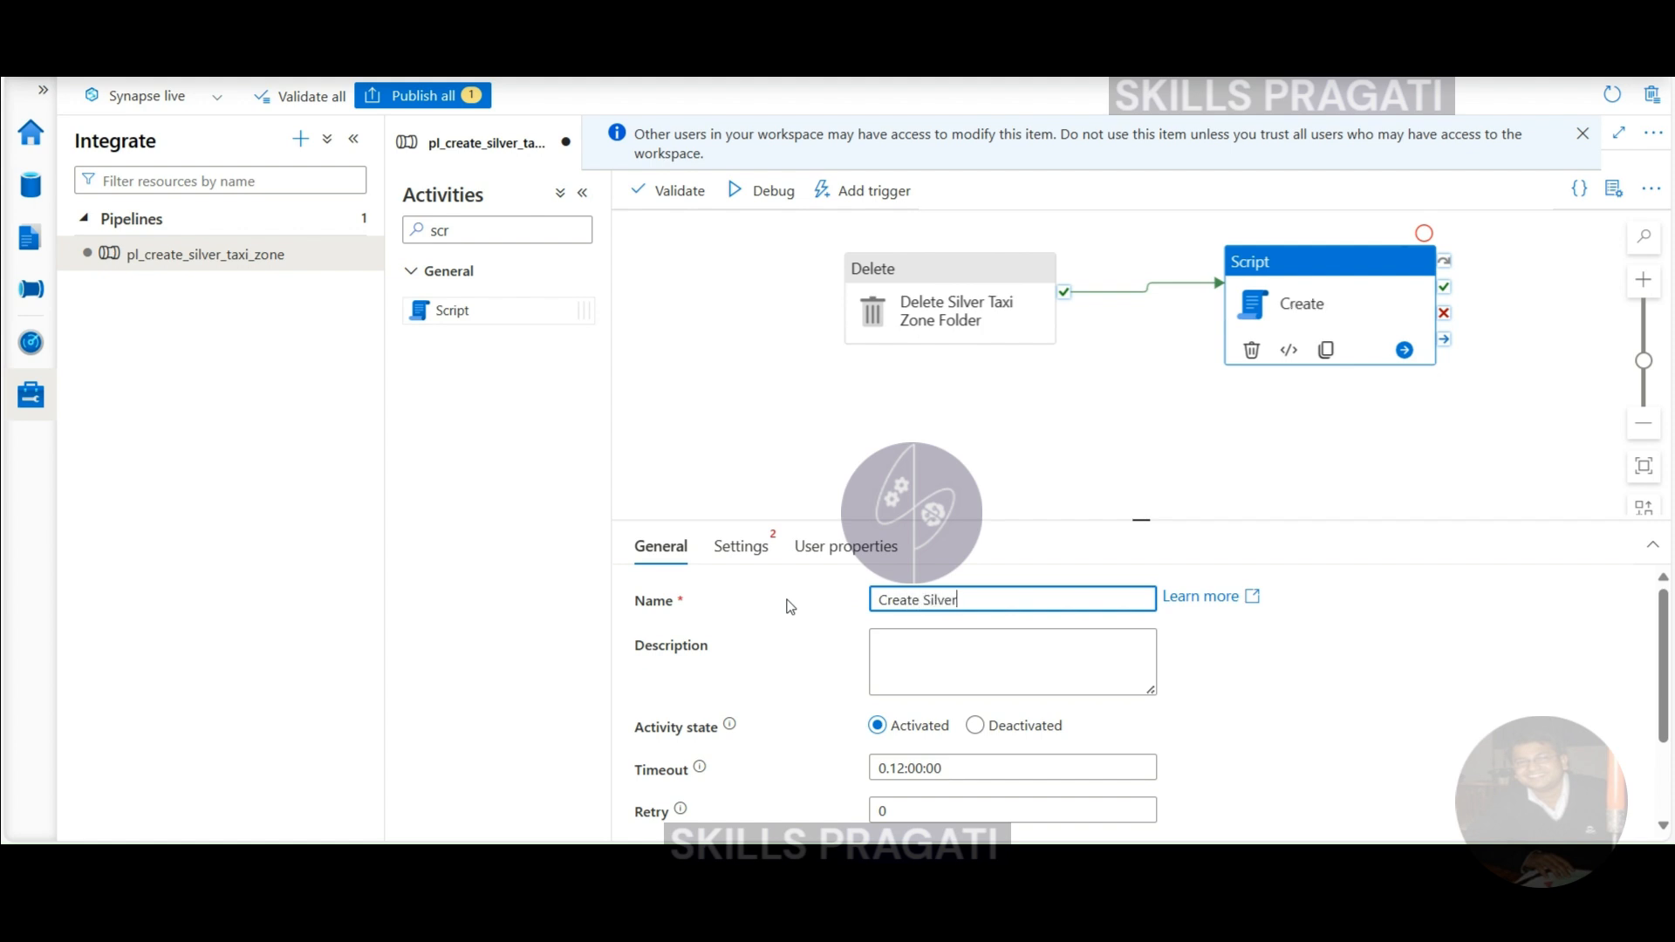
type(" Taxi Zone")
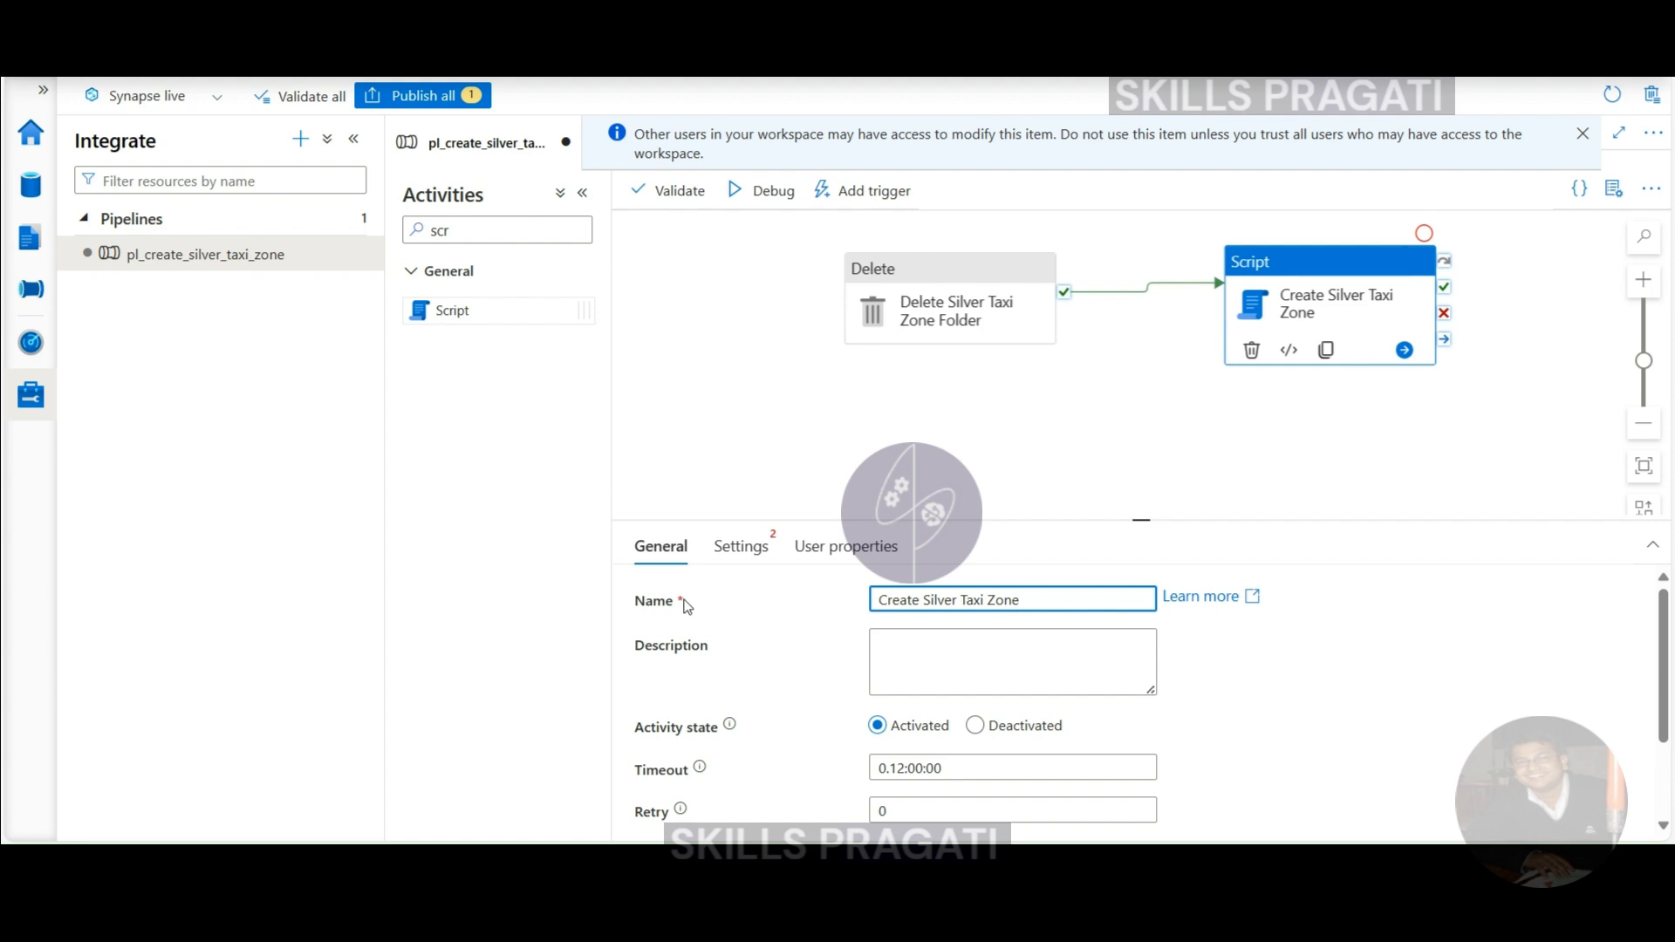
left_click(739, 546)
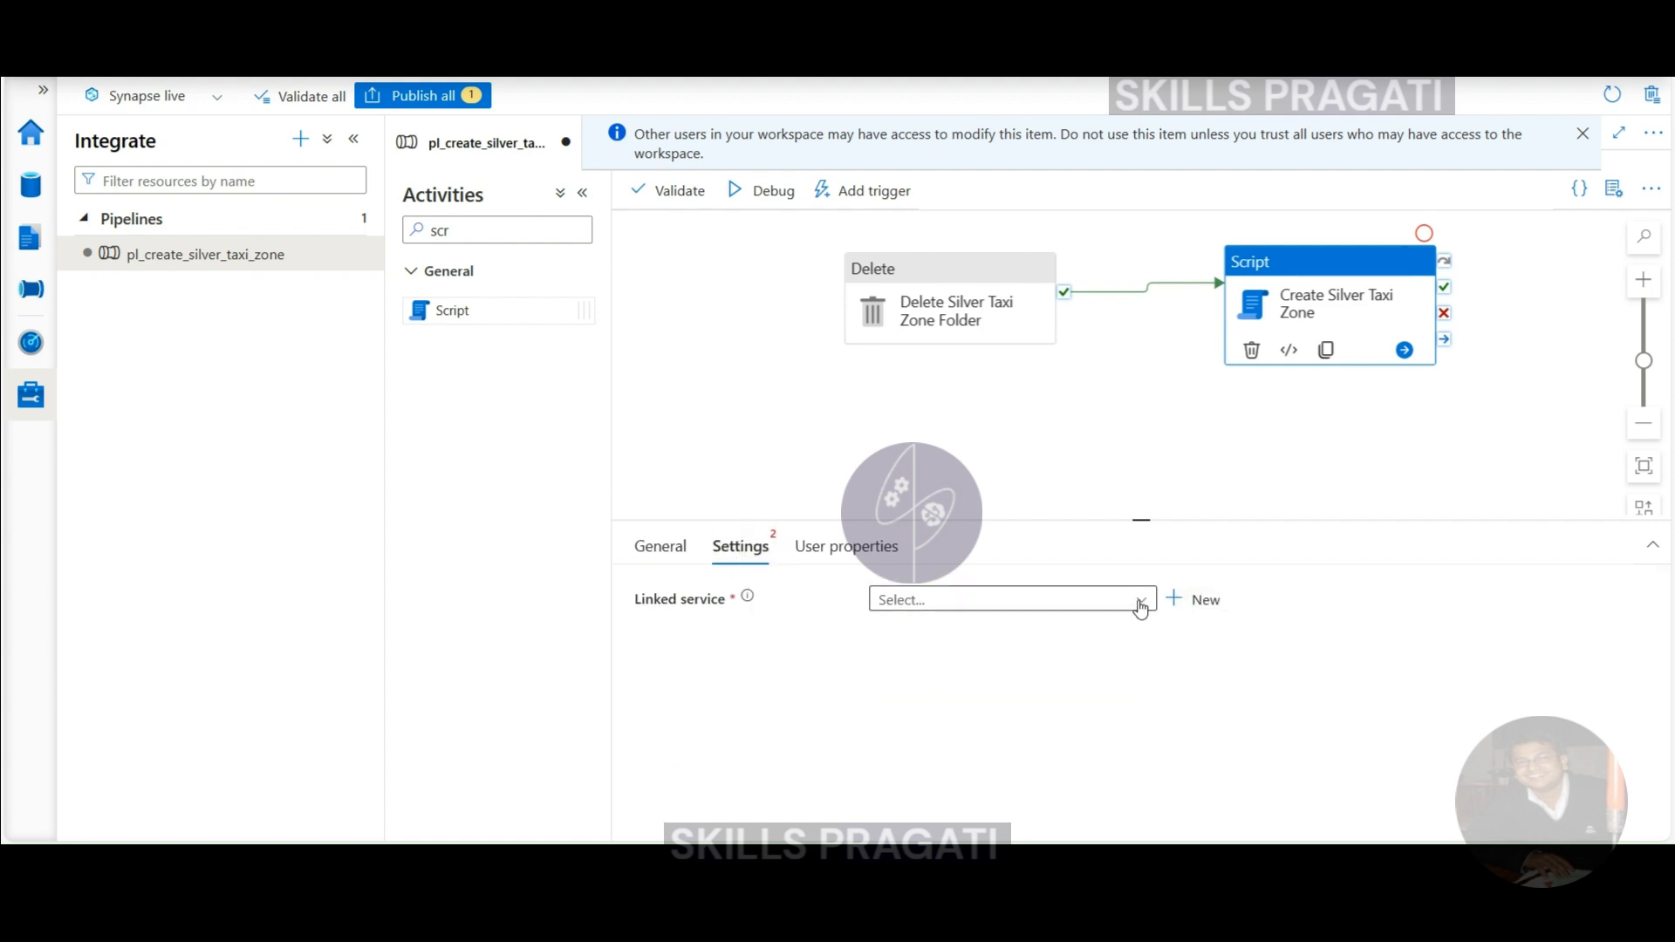
- Point the activity at linked service ls_serverless_sql_pool_db_nyc_taxi_ldw and enlarge the settings area
left_click(1140, 602)
left_click(1039, 610)
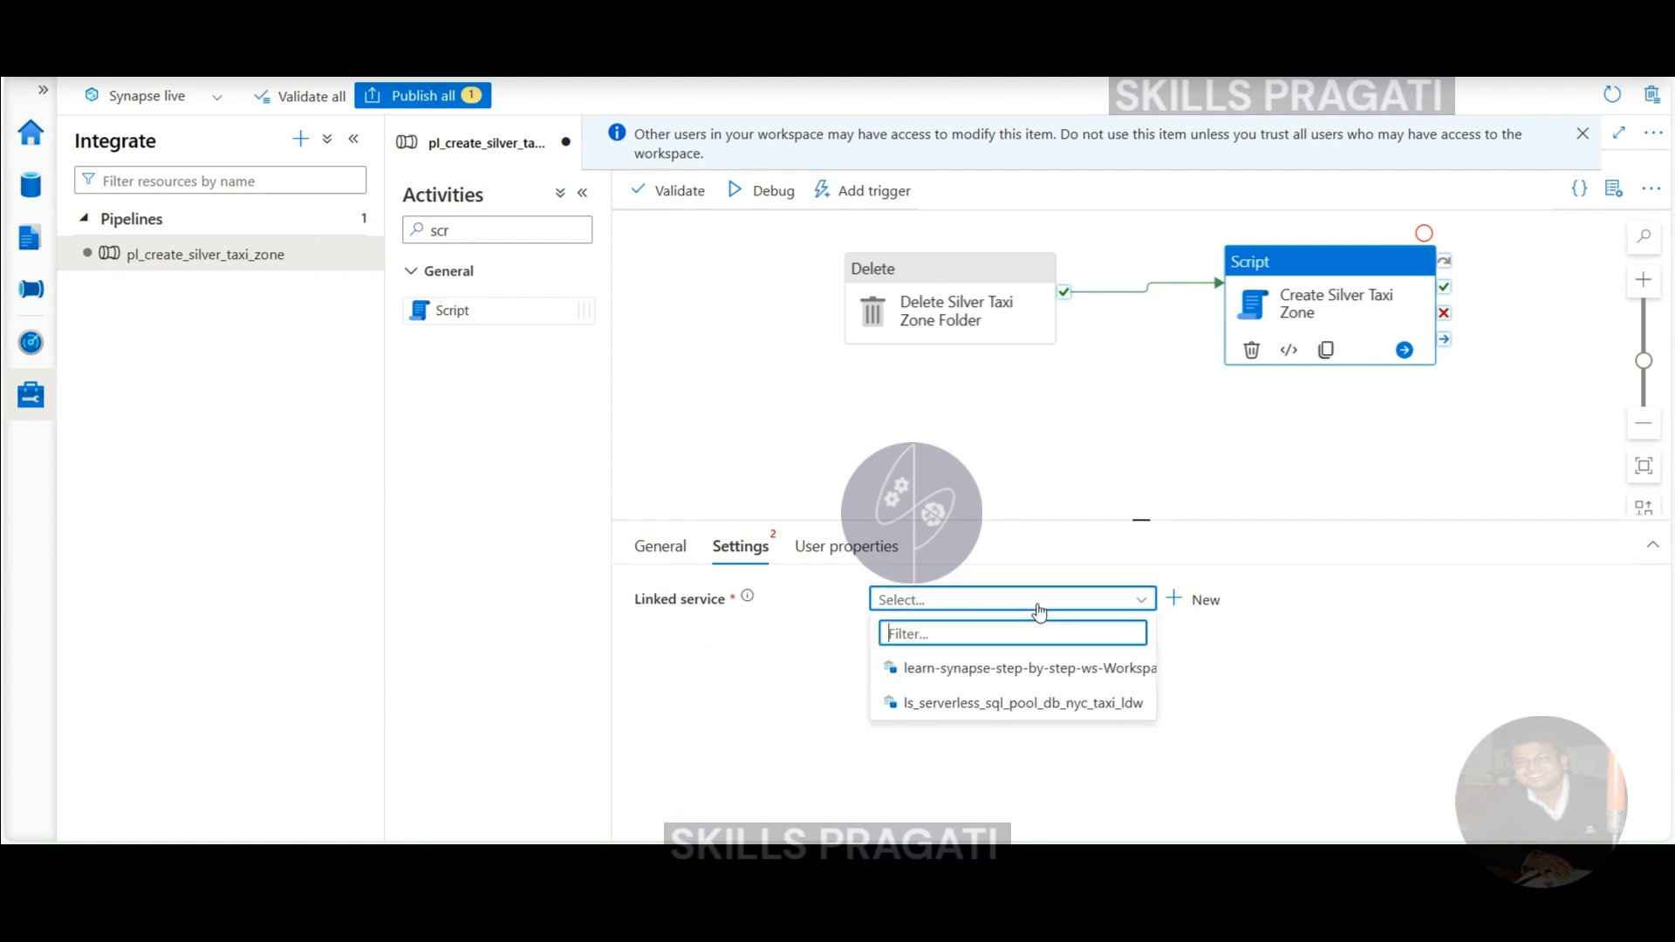
left_click(1179, 604)
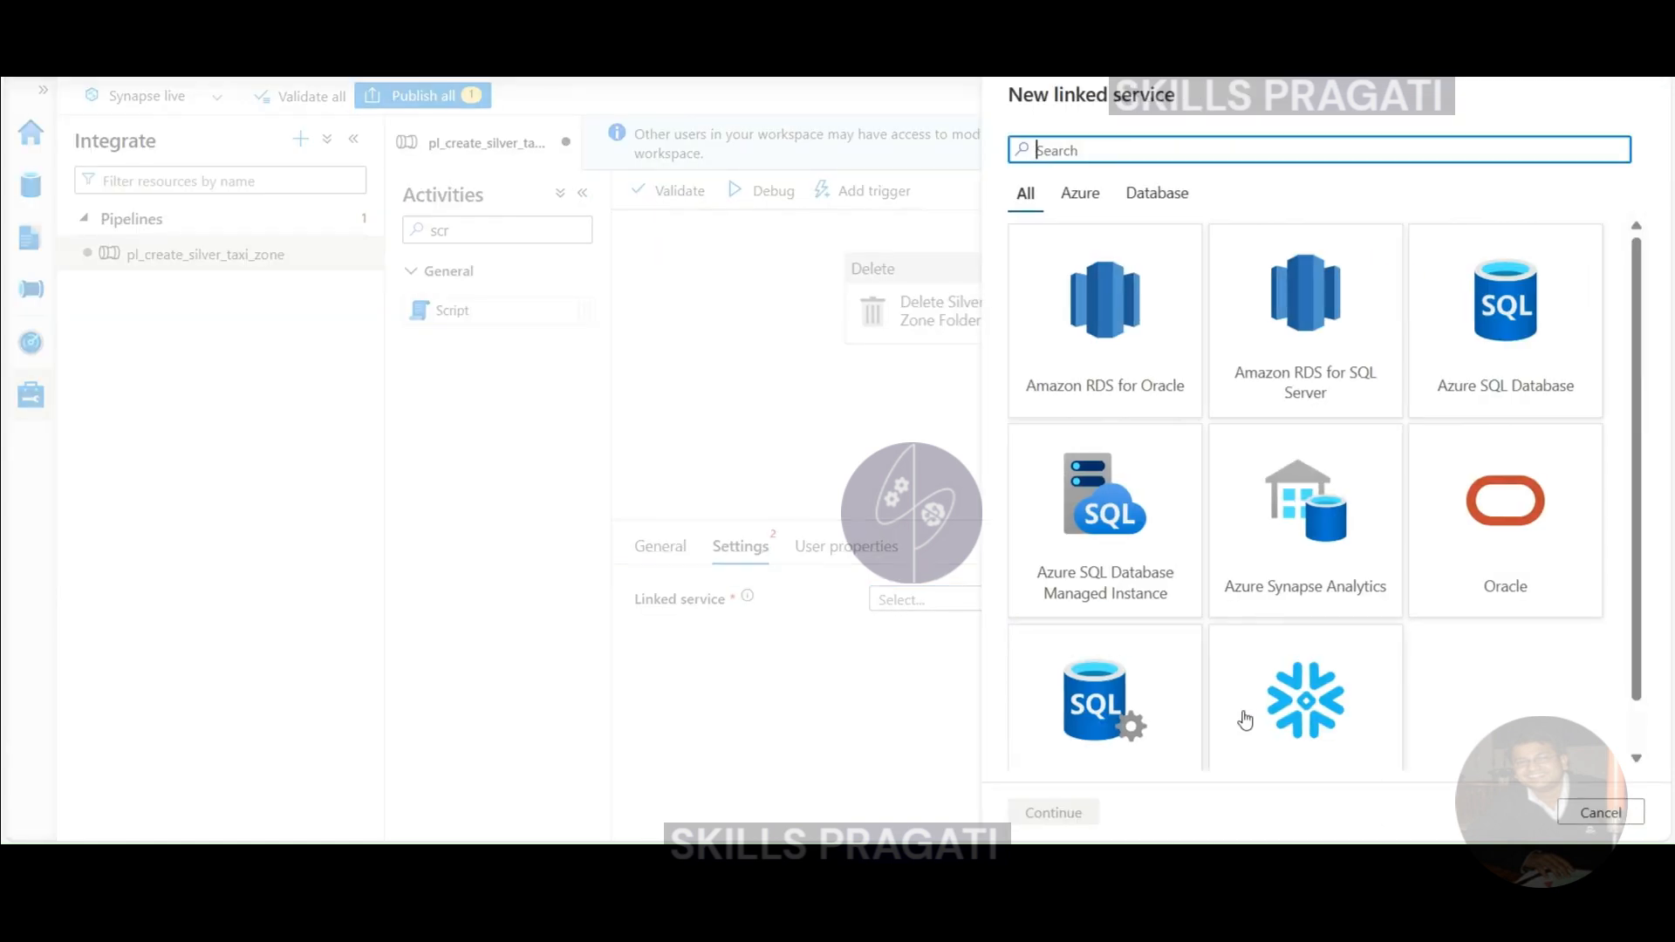
left_click(1600, 812)
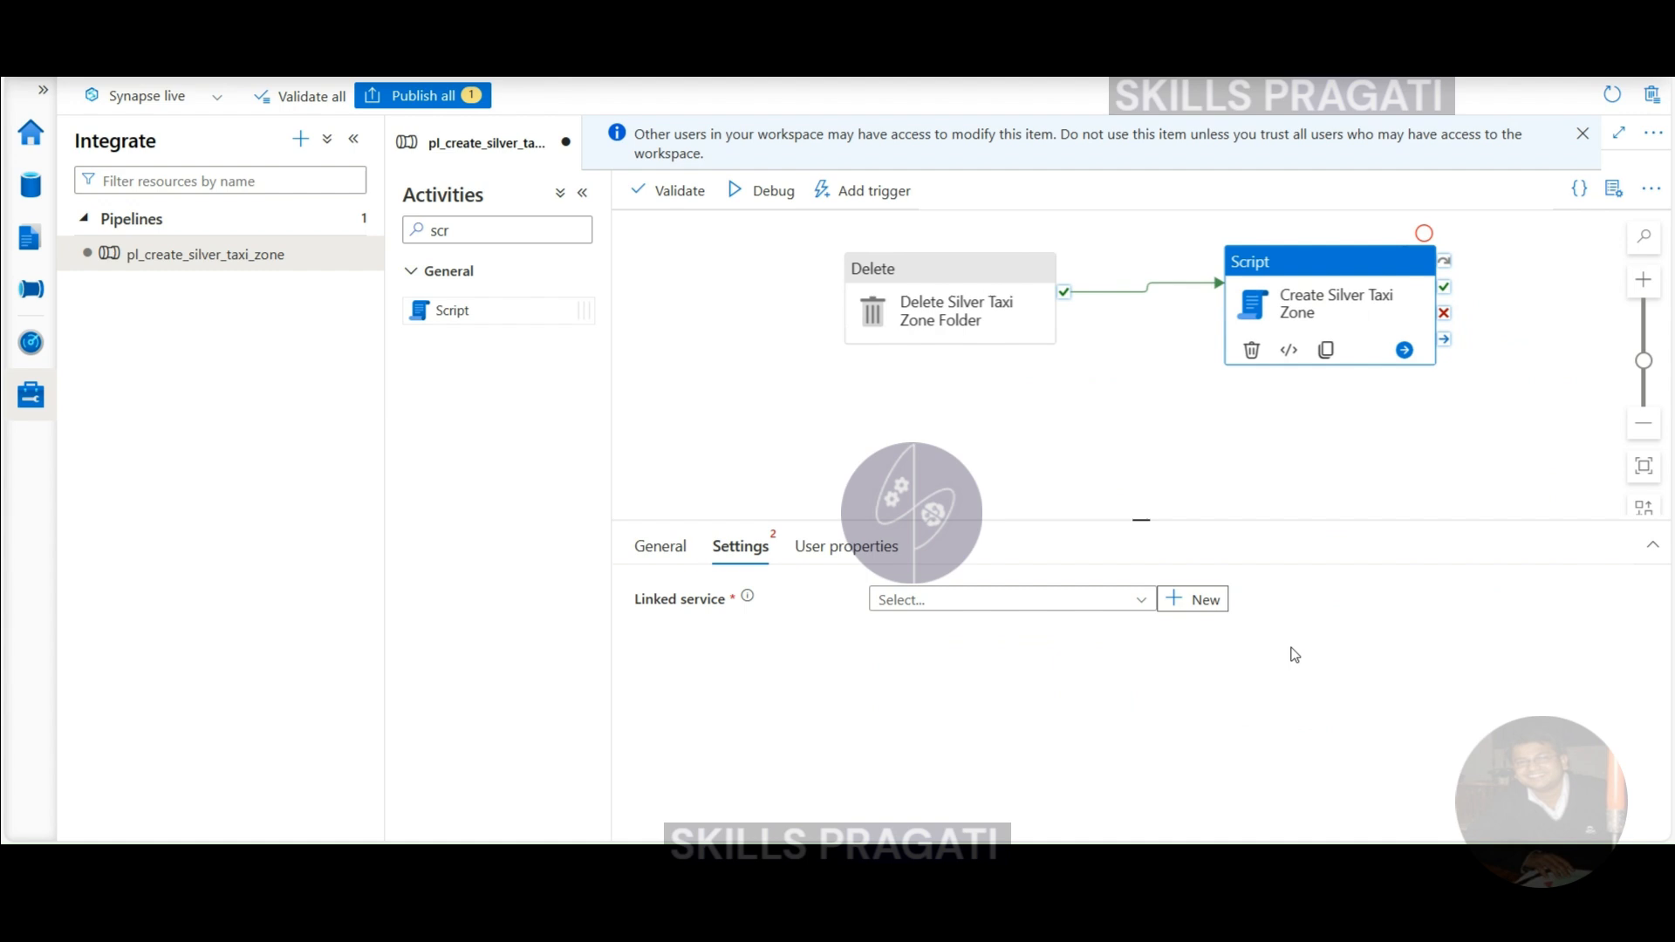
left_click(1135, 599)
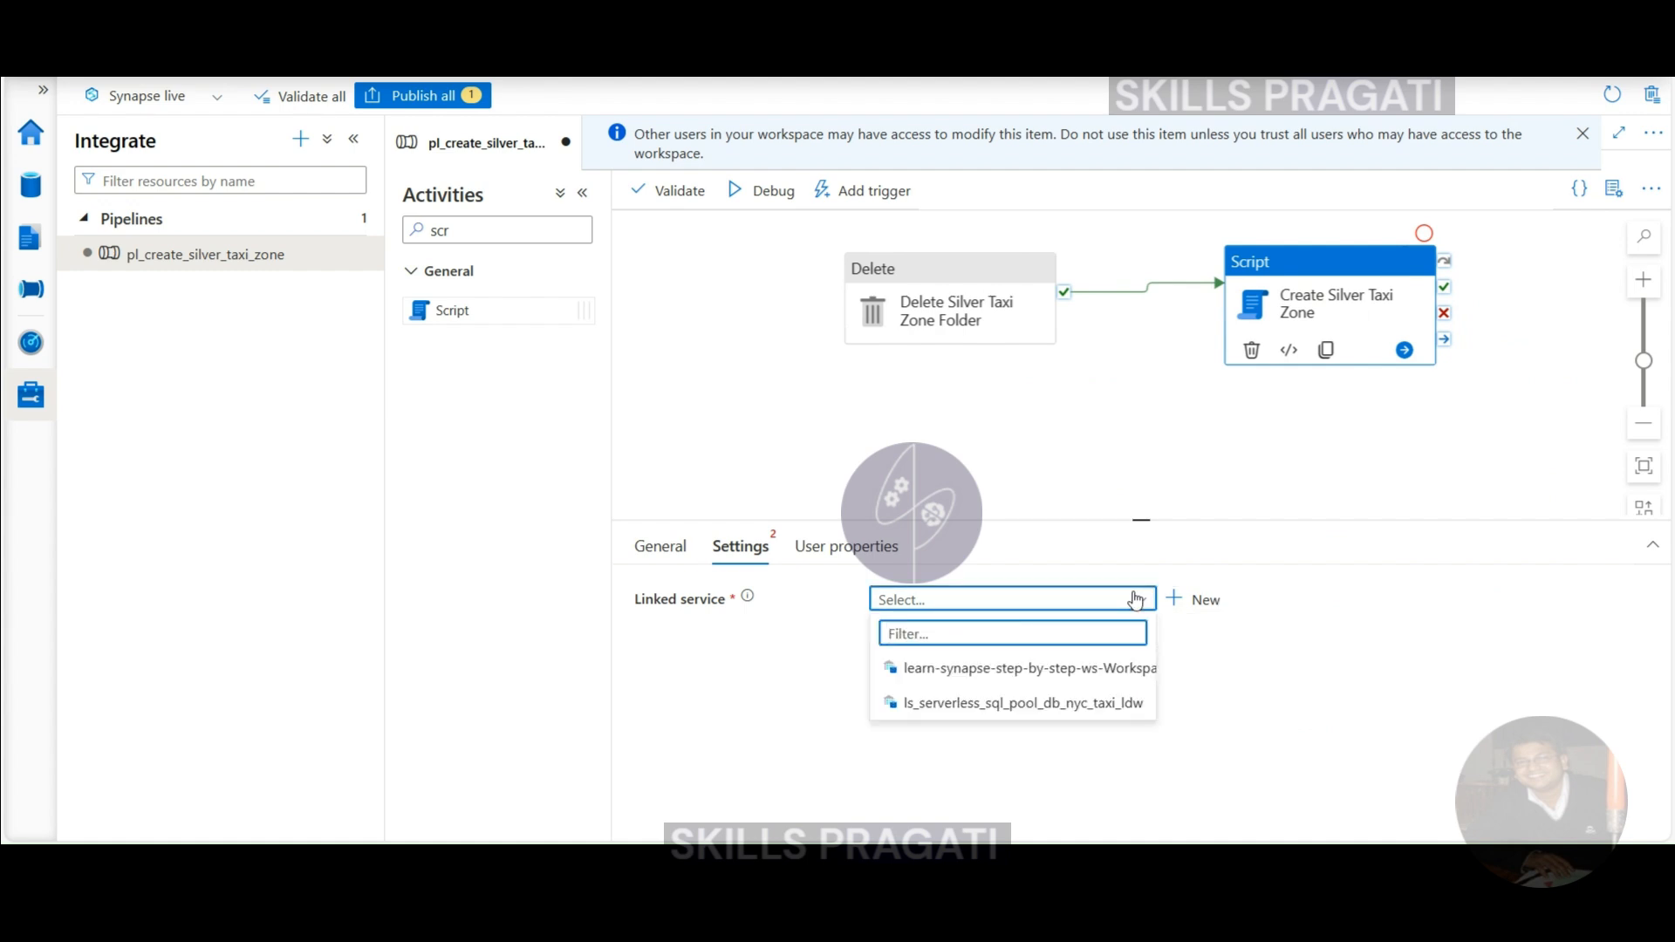
left_click(981, 702)
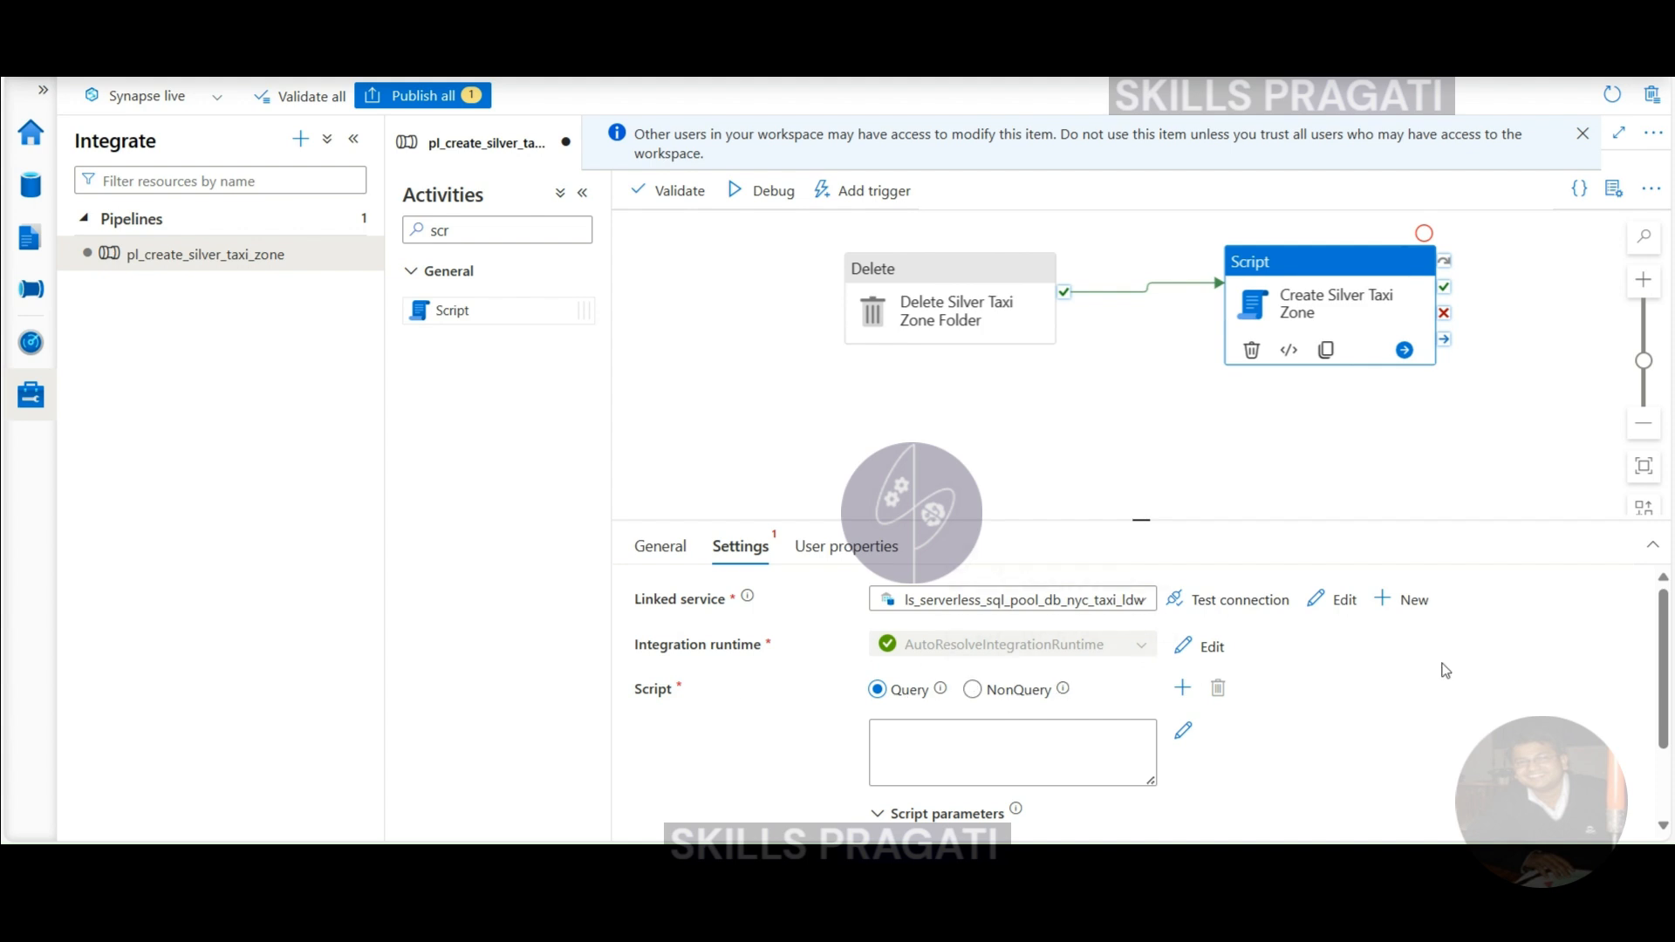
scroll(1444, 670, "down", 1)
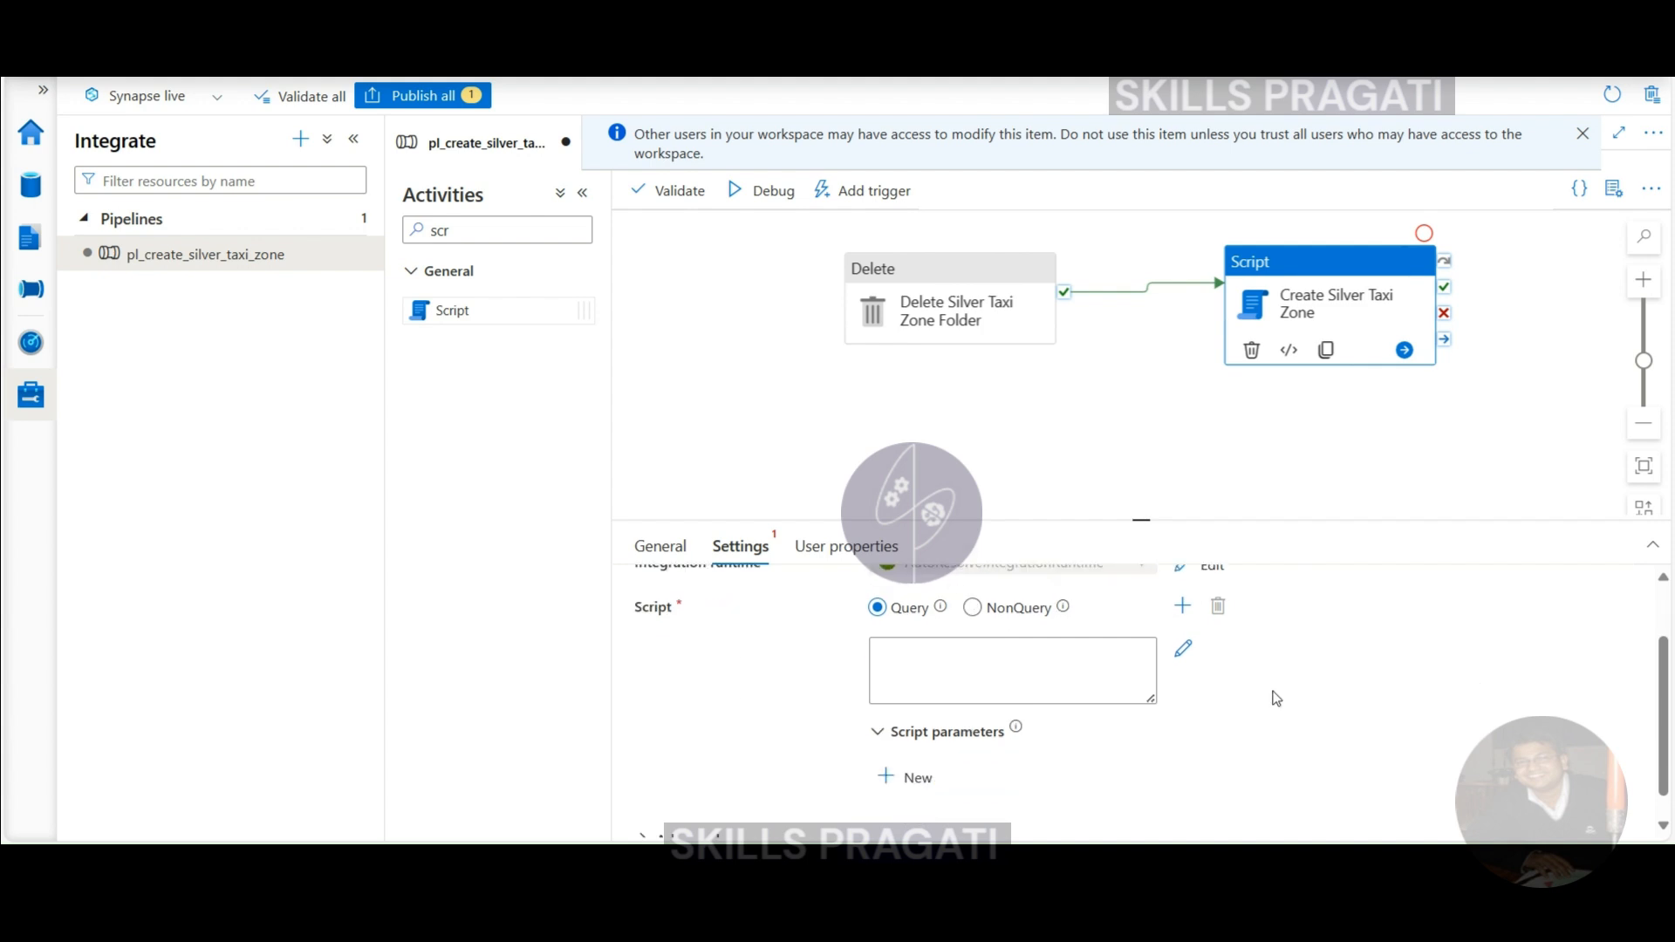
left_click_drag(1139, 521, 1141, 371)
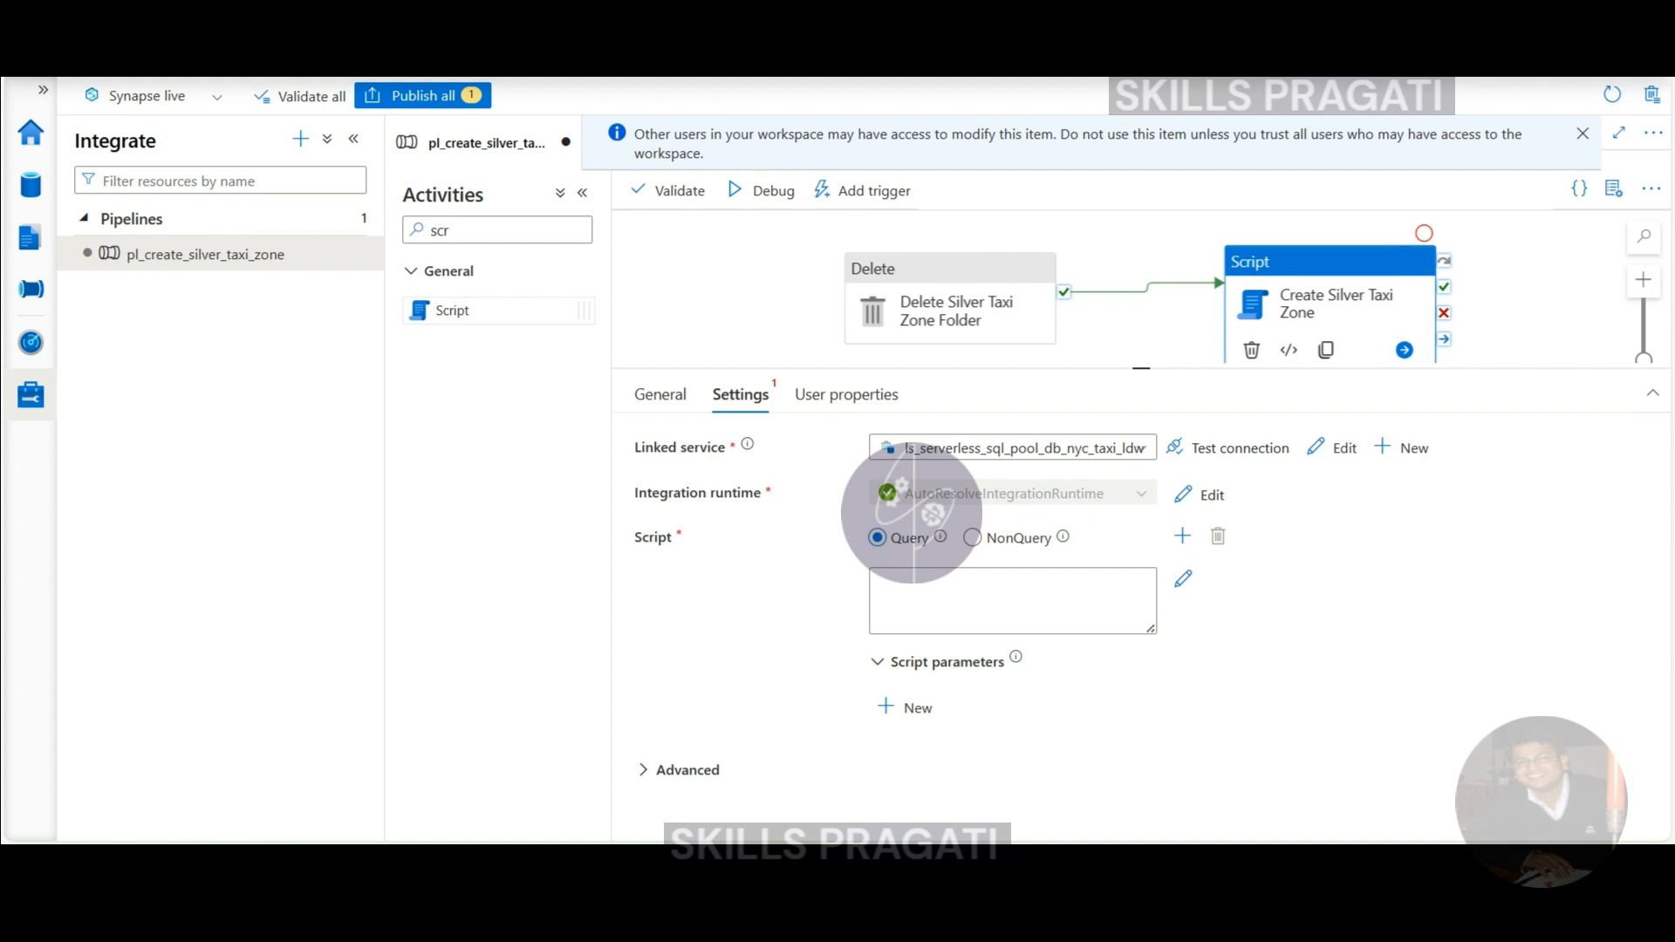
left_click(977, 602)
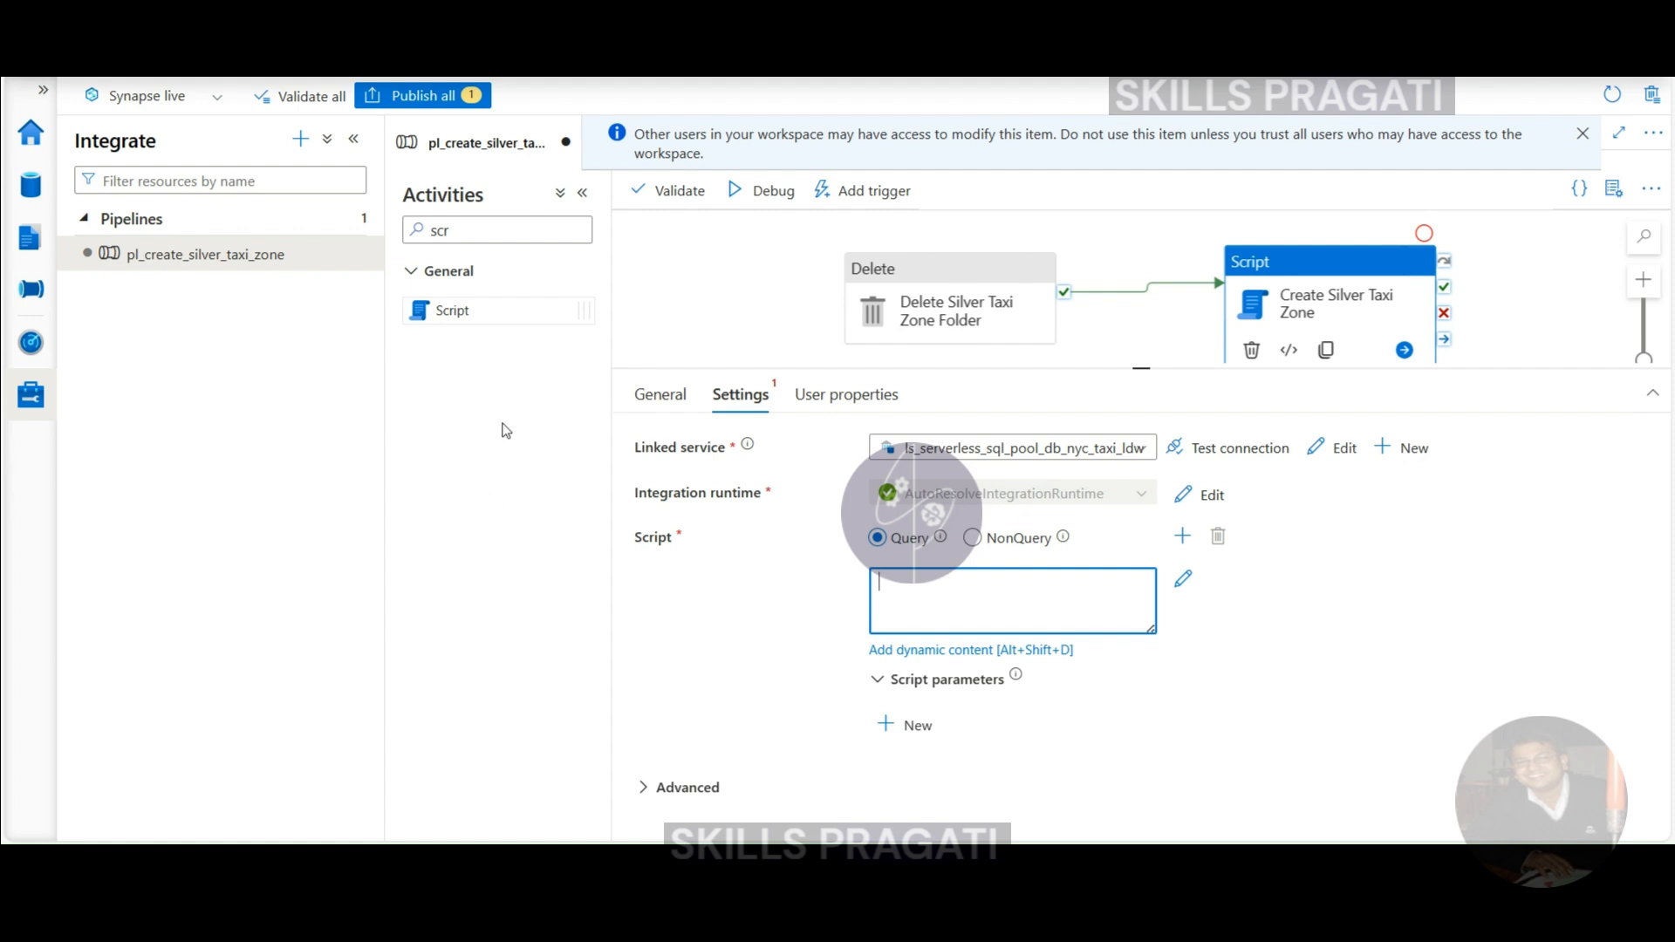
- Open the nyc_taxi/ldw script 6_create_silver_taxi_zone and select its drop-if-exists statement
left_click(29, 253)
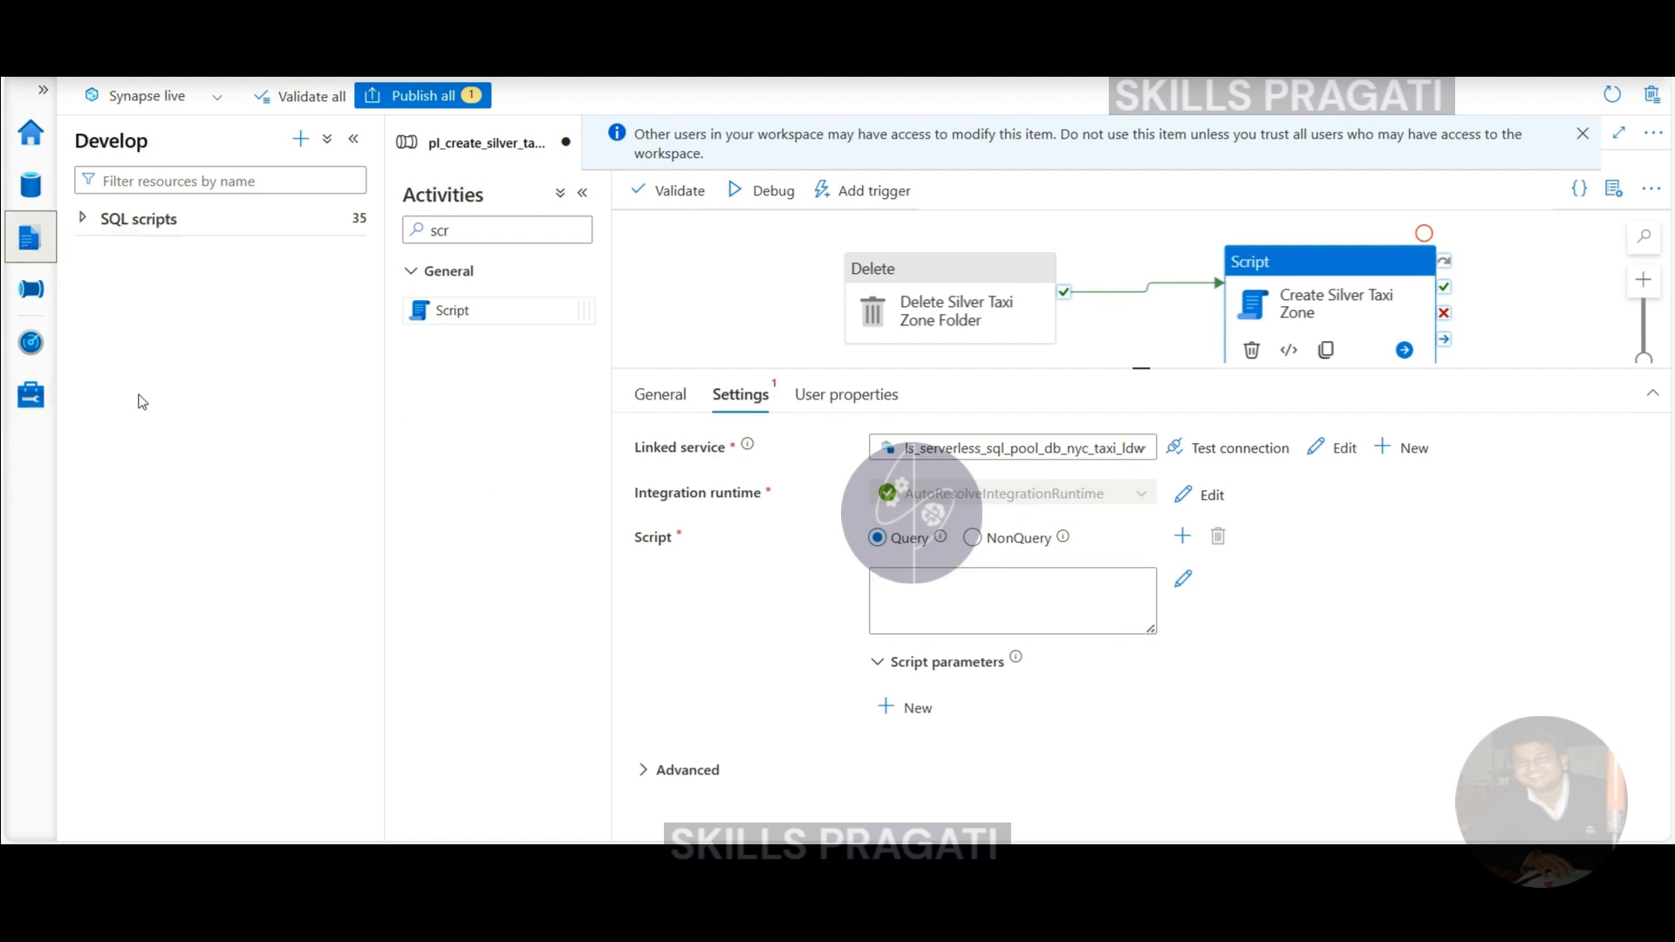
left_click(84, 218)
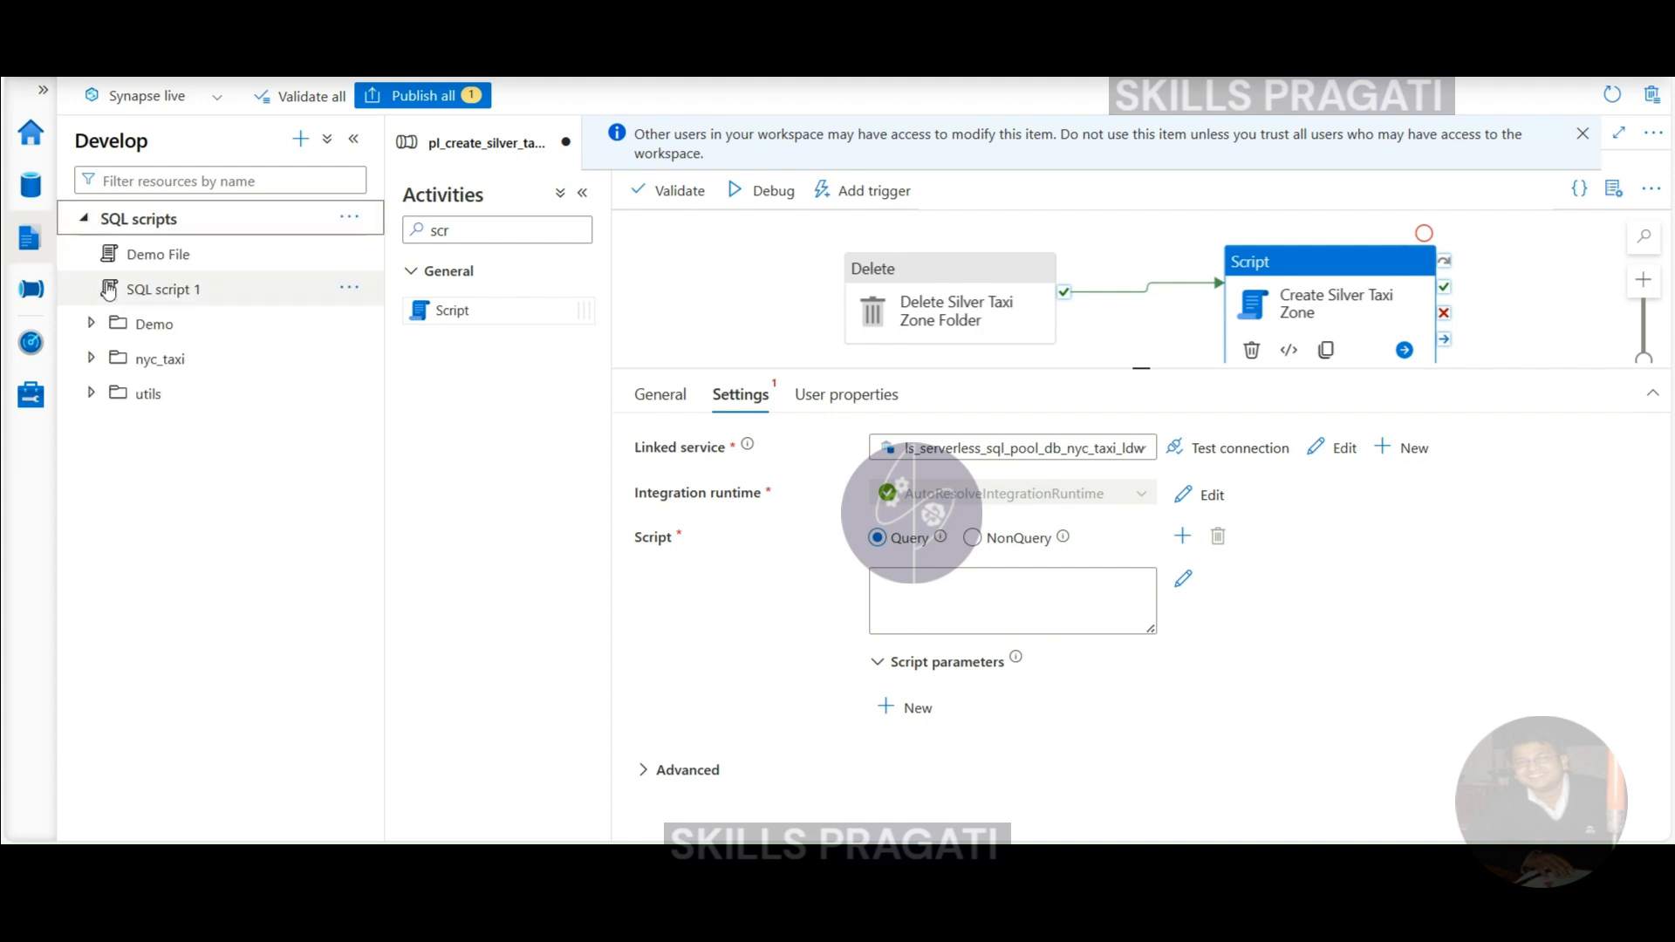
left_click(91, 360)
left_click(113, 428)
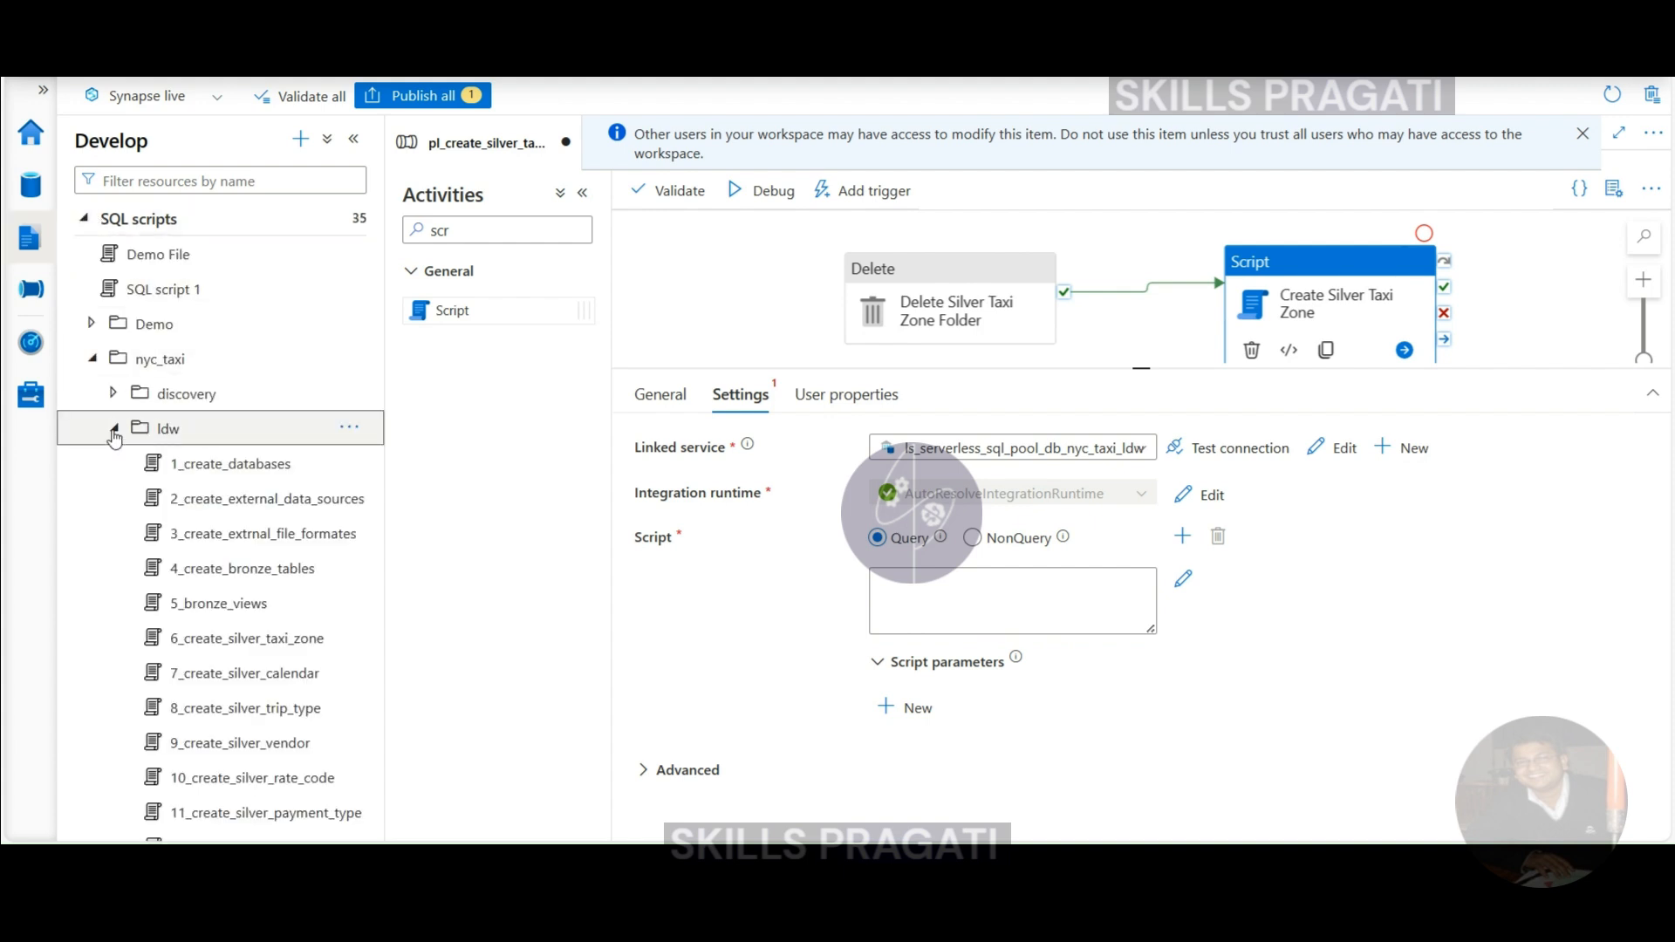
left_click(250, 644)
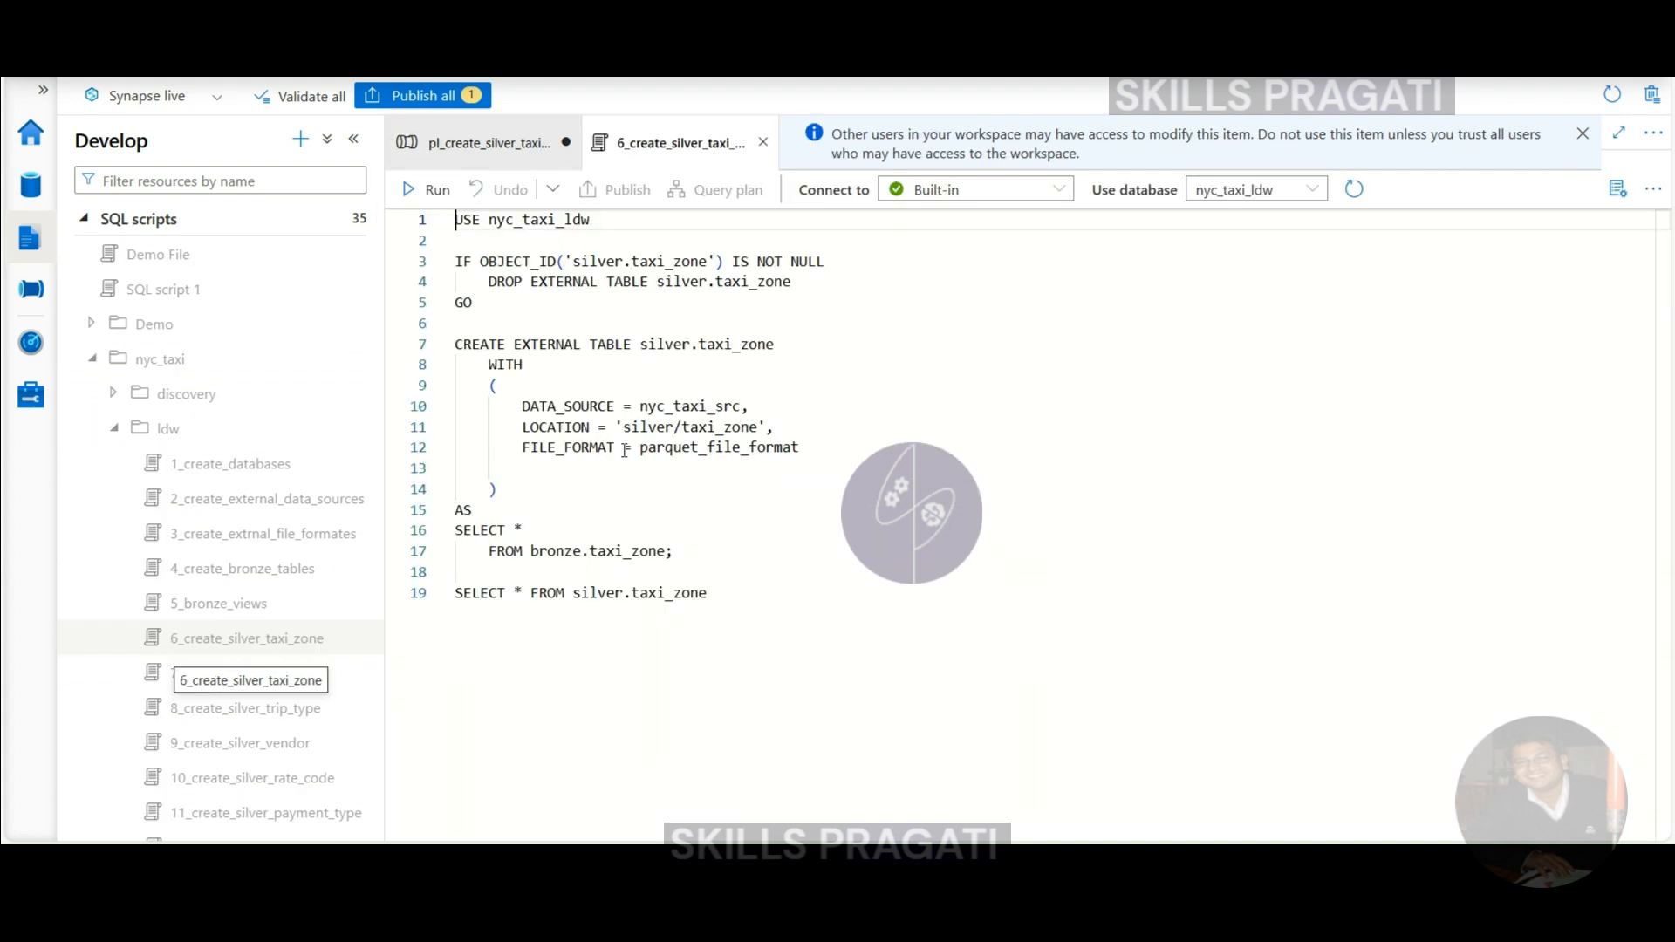
left_click_drag(455, 262, 823, 291)
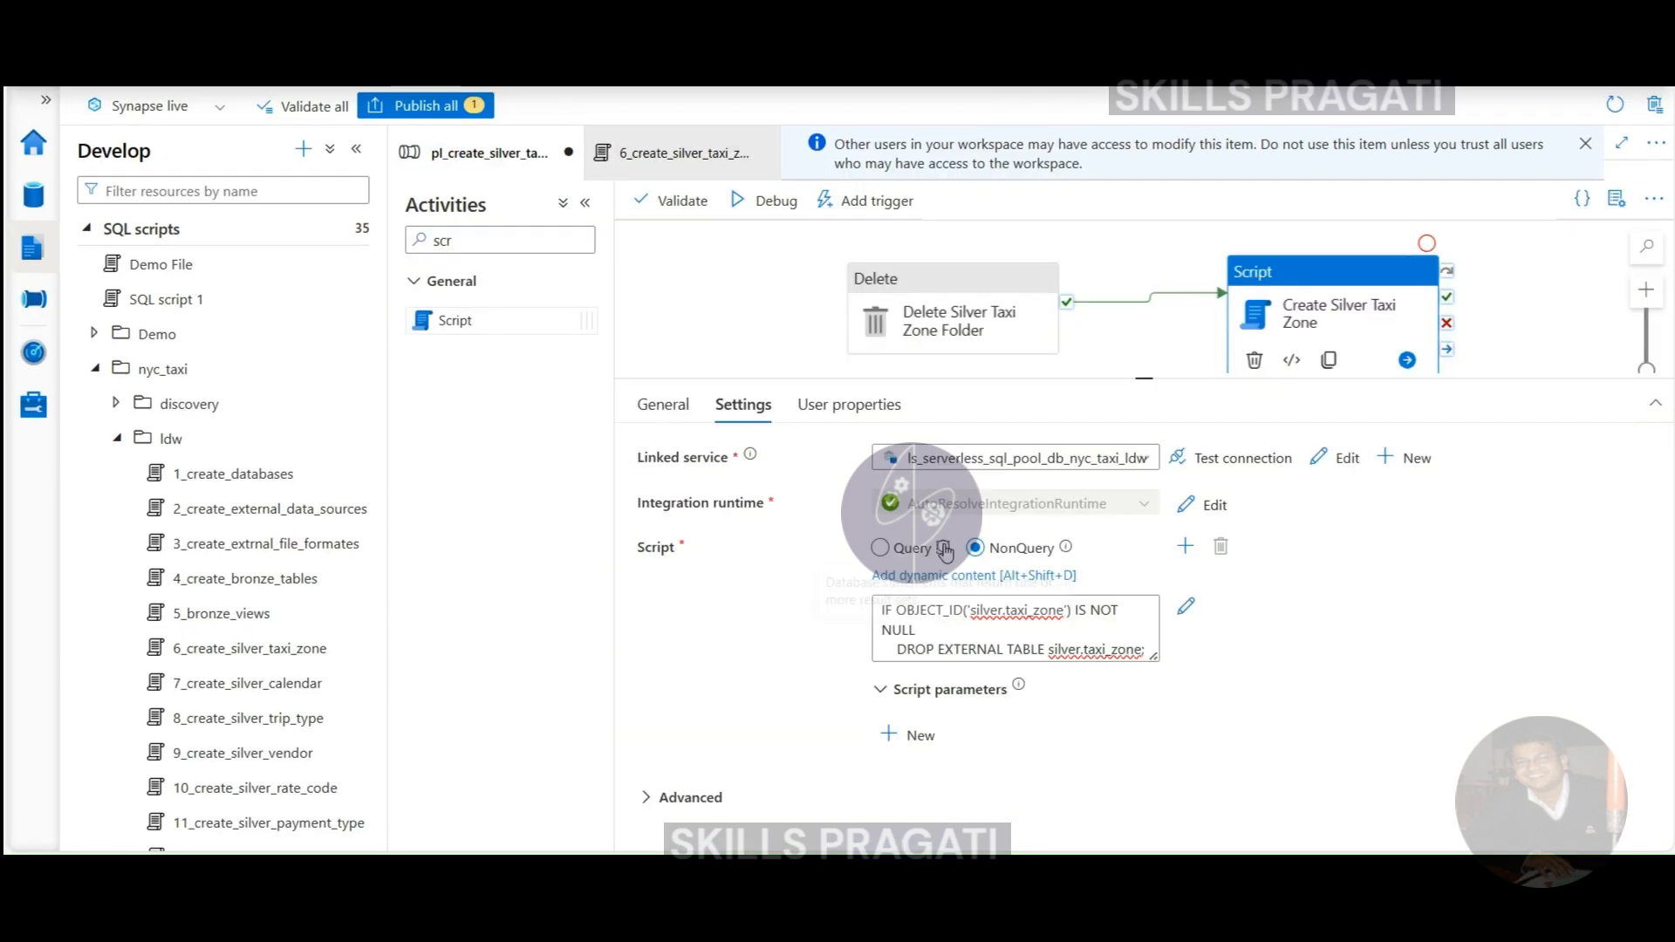
- Add a second NonQuery script and paste the CREATE EXTERNAL TABLE statement into it
left_click(1185, 548)
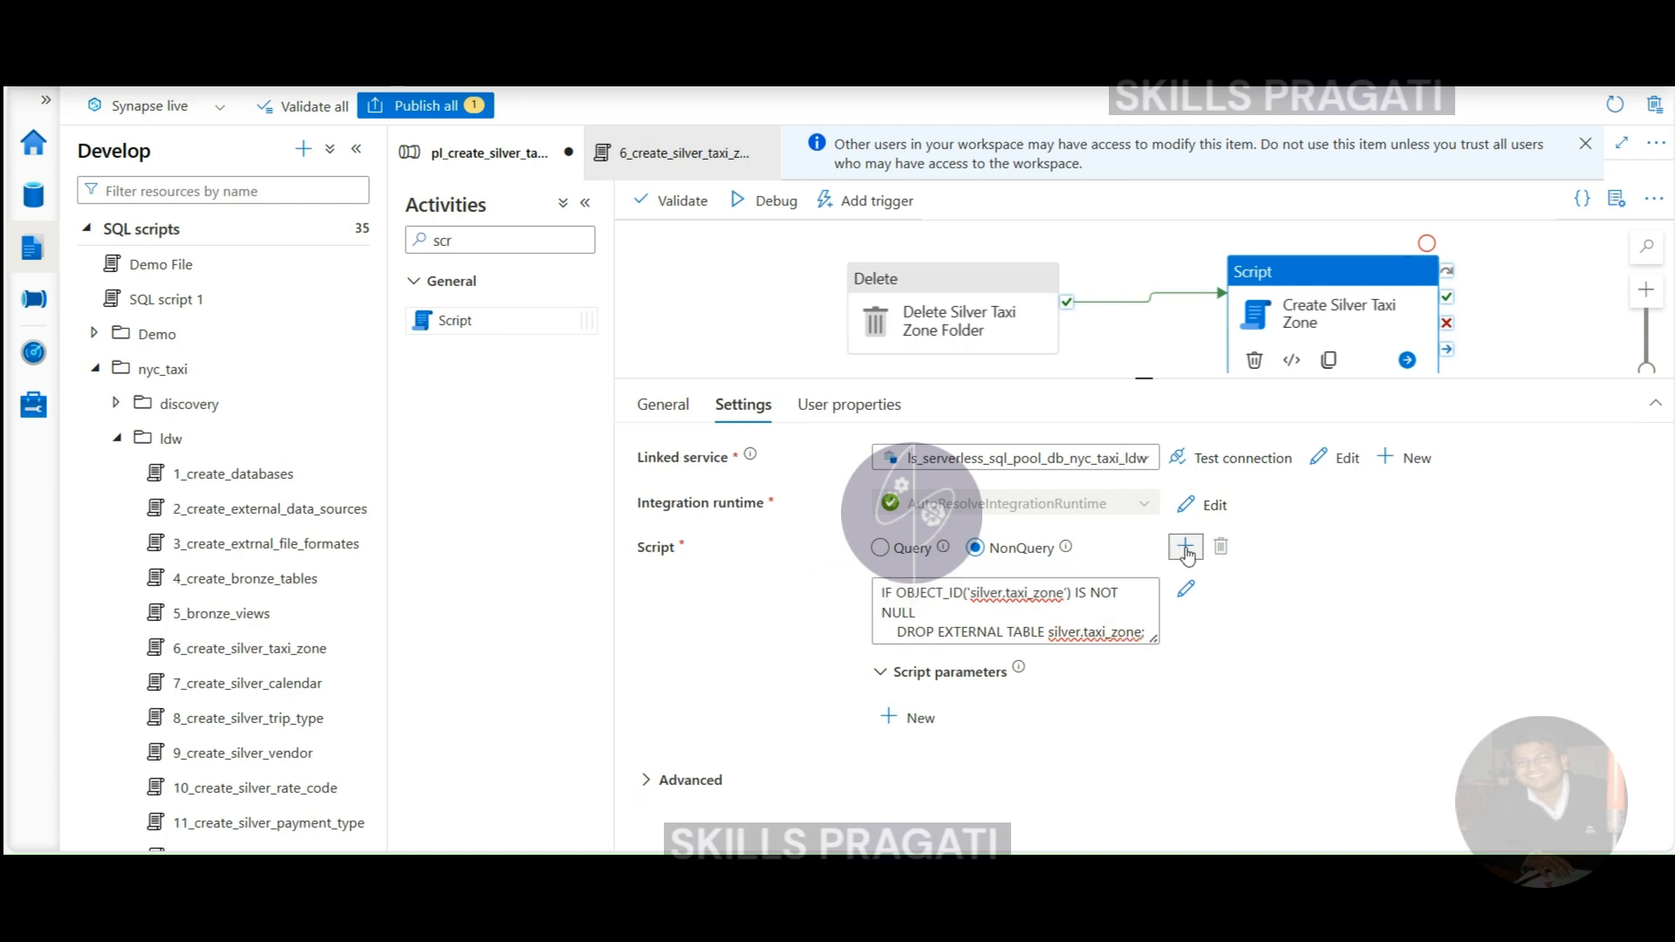
left_click(1341, 548)
left_click(1327, 596)
key("ctrl+v")
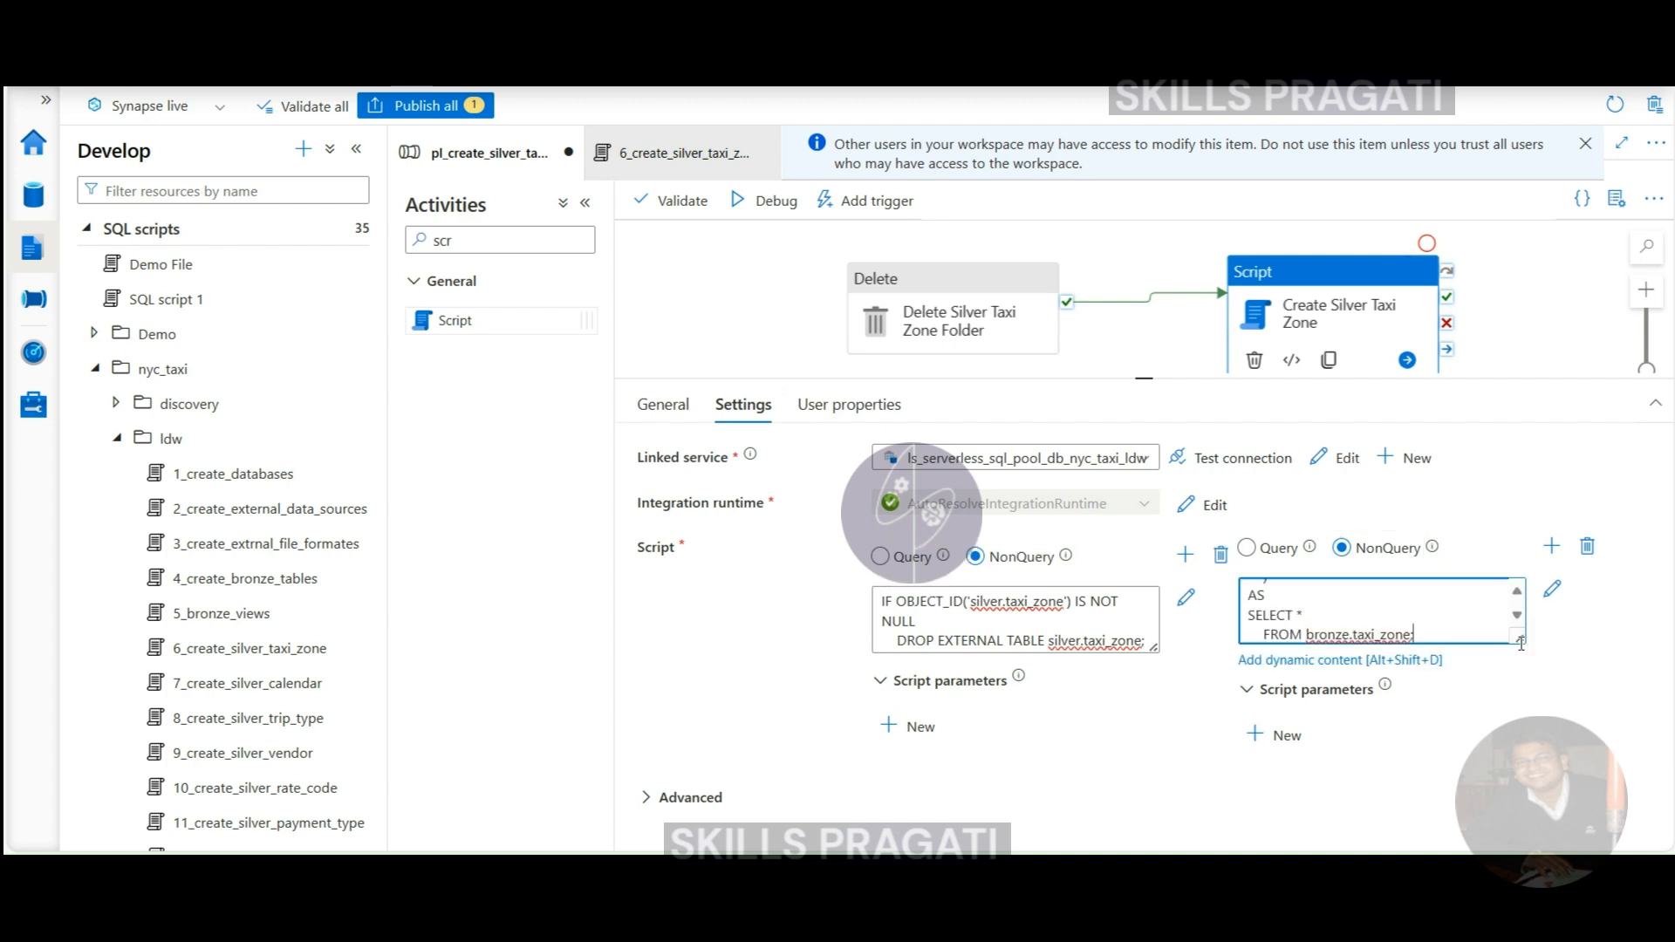
- Enlarge both script boxes and review the drop statement in the first script
left_click_drag(1514, 635, 1557, 788)
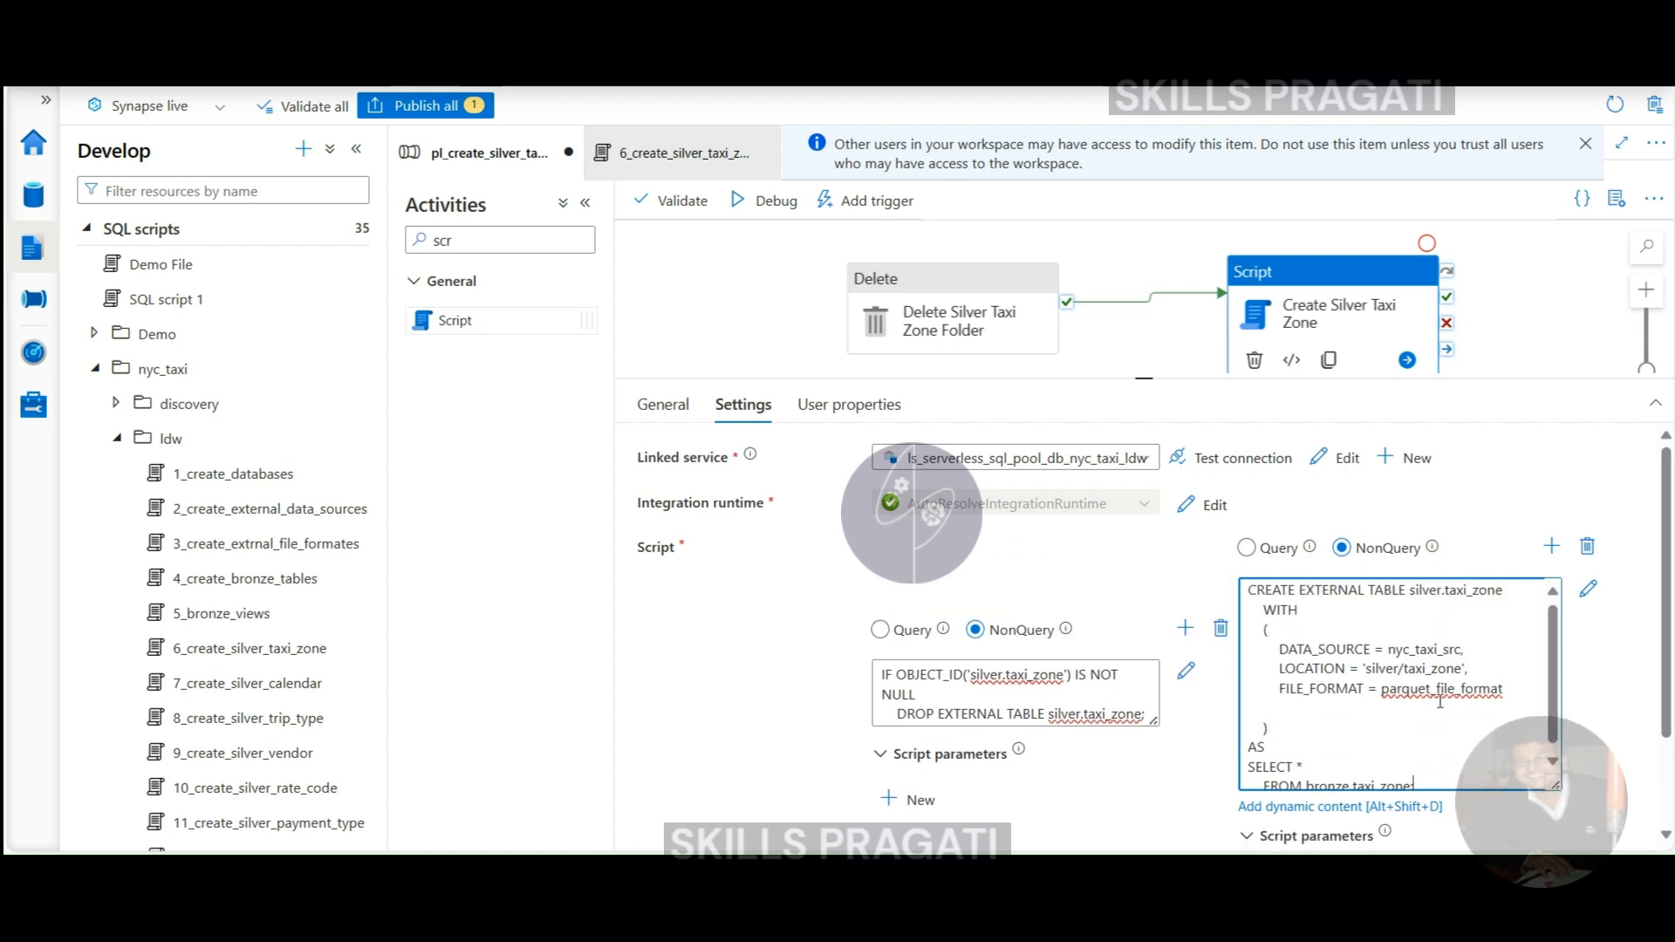
left_click_drag(1154, 723, 1167, 768)
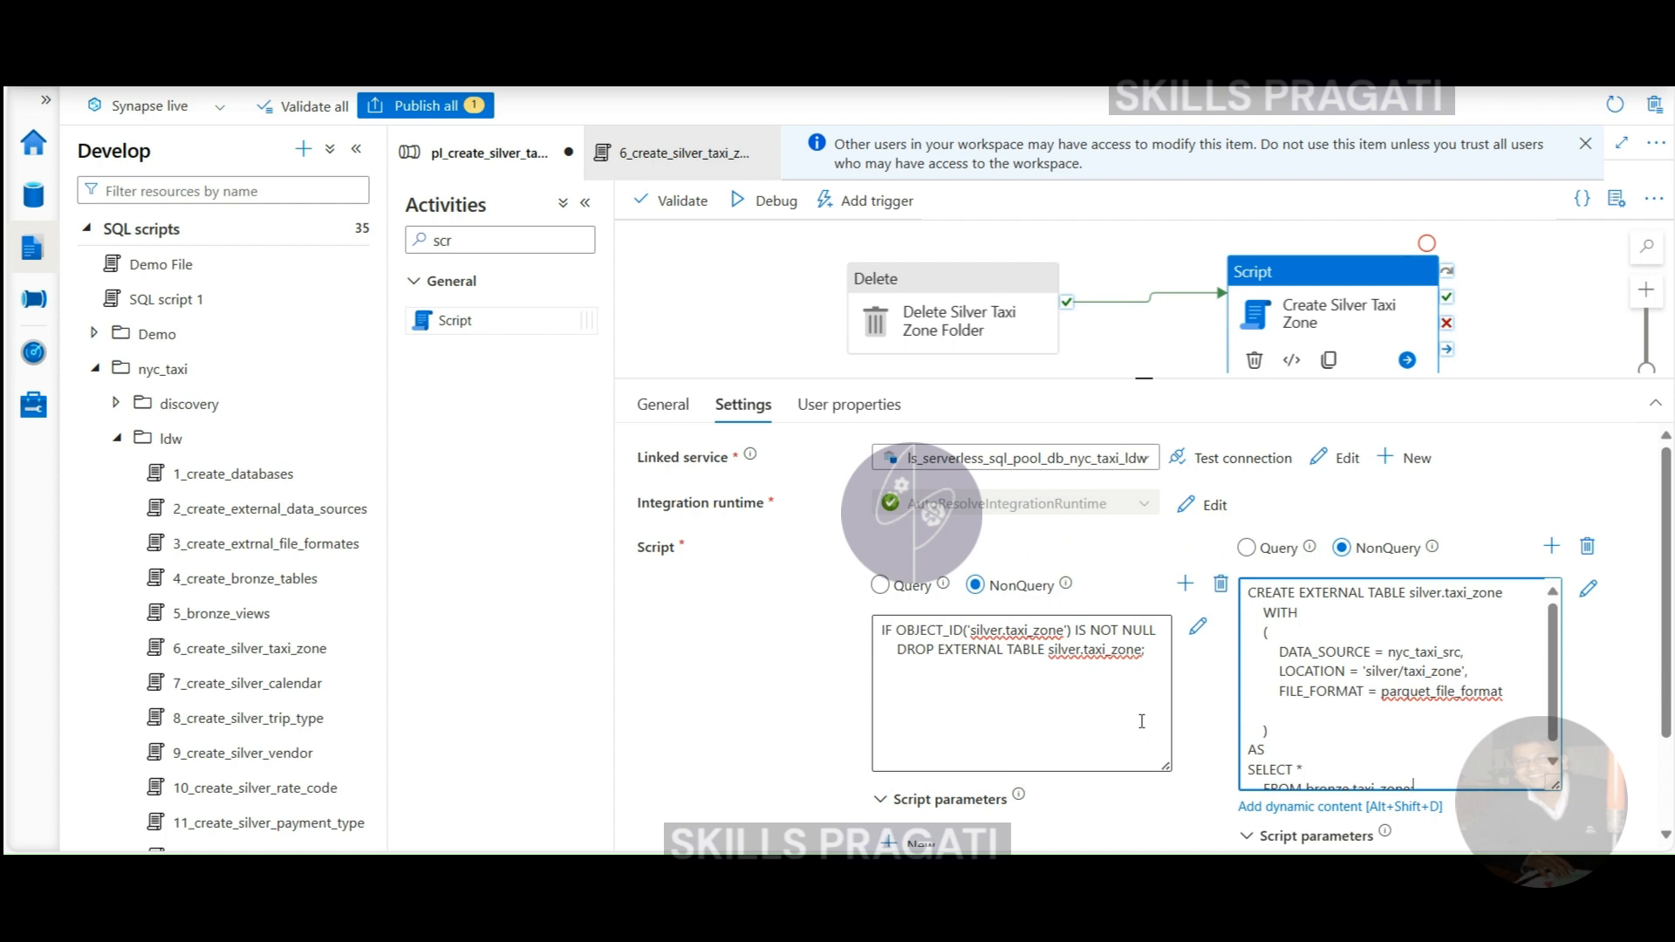
scroll(1435, 743, "down", 1)
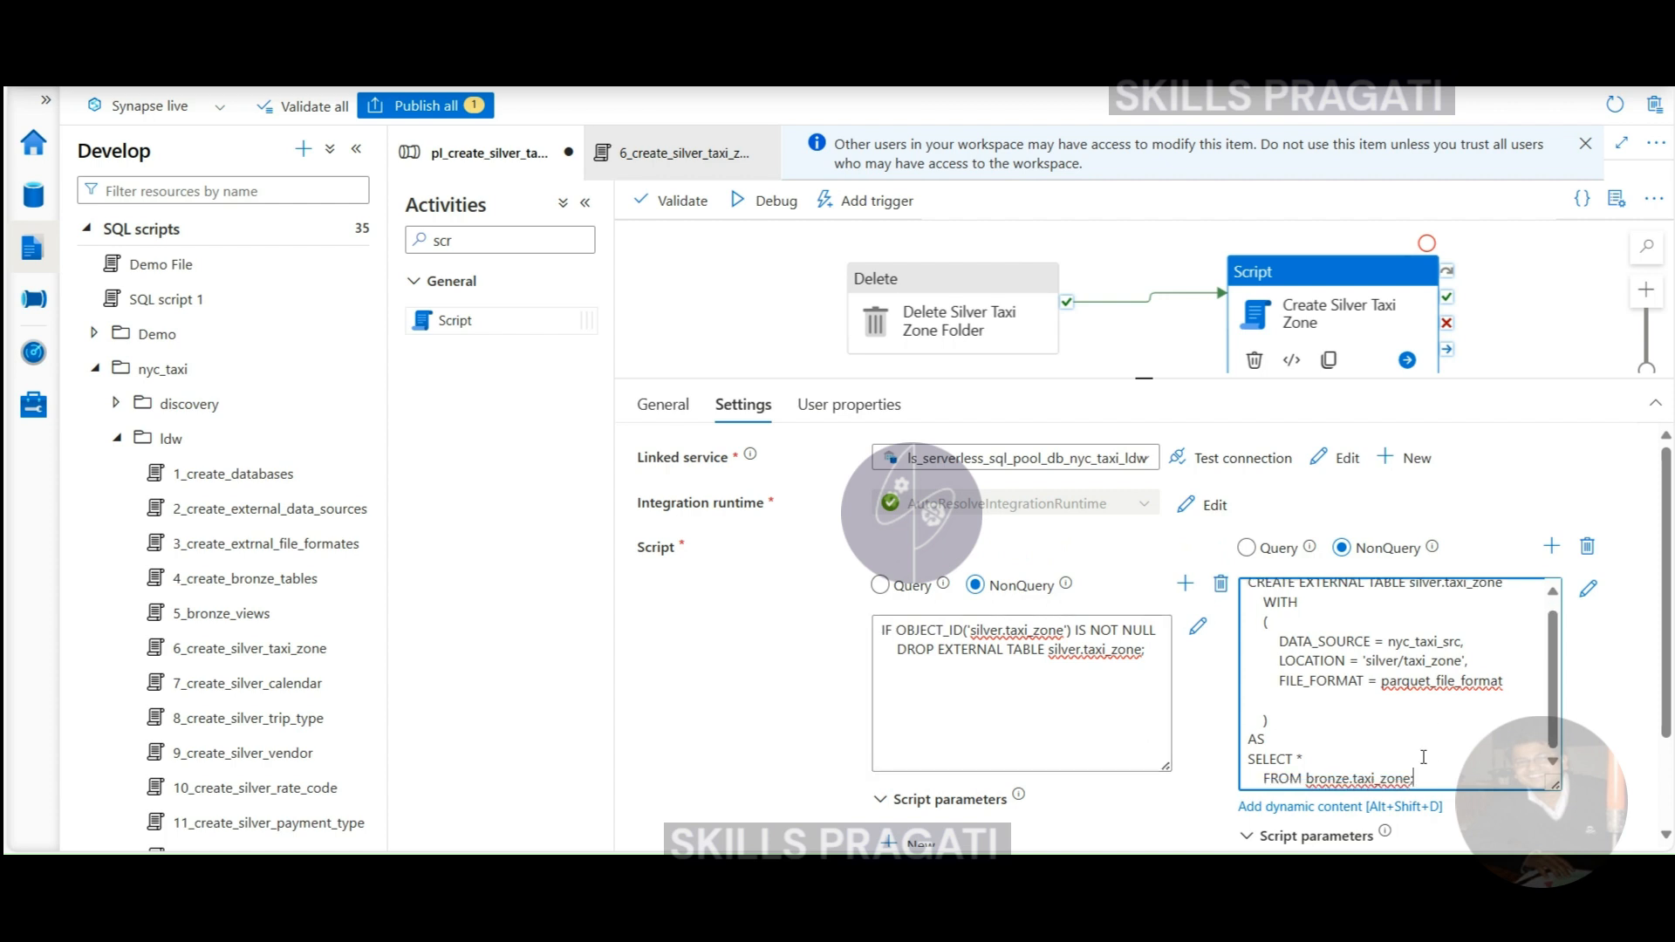
left_click(1139, 650)
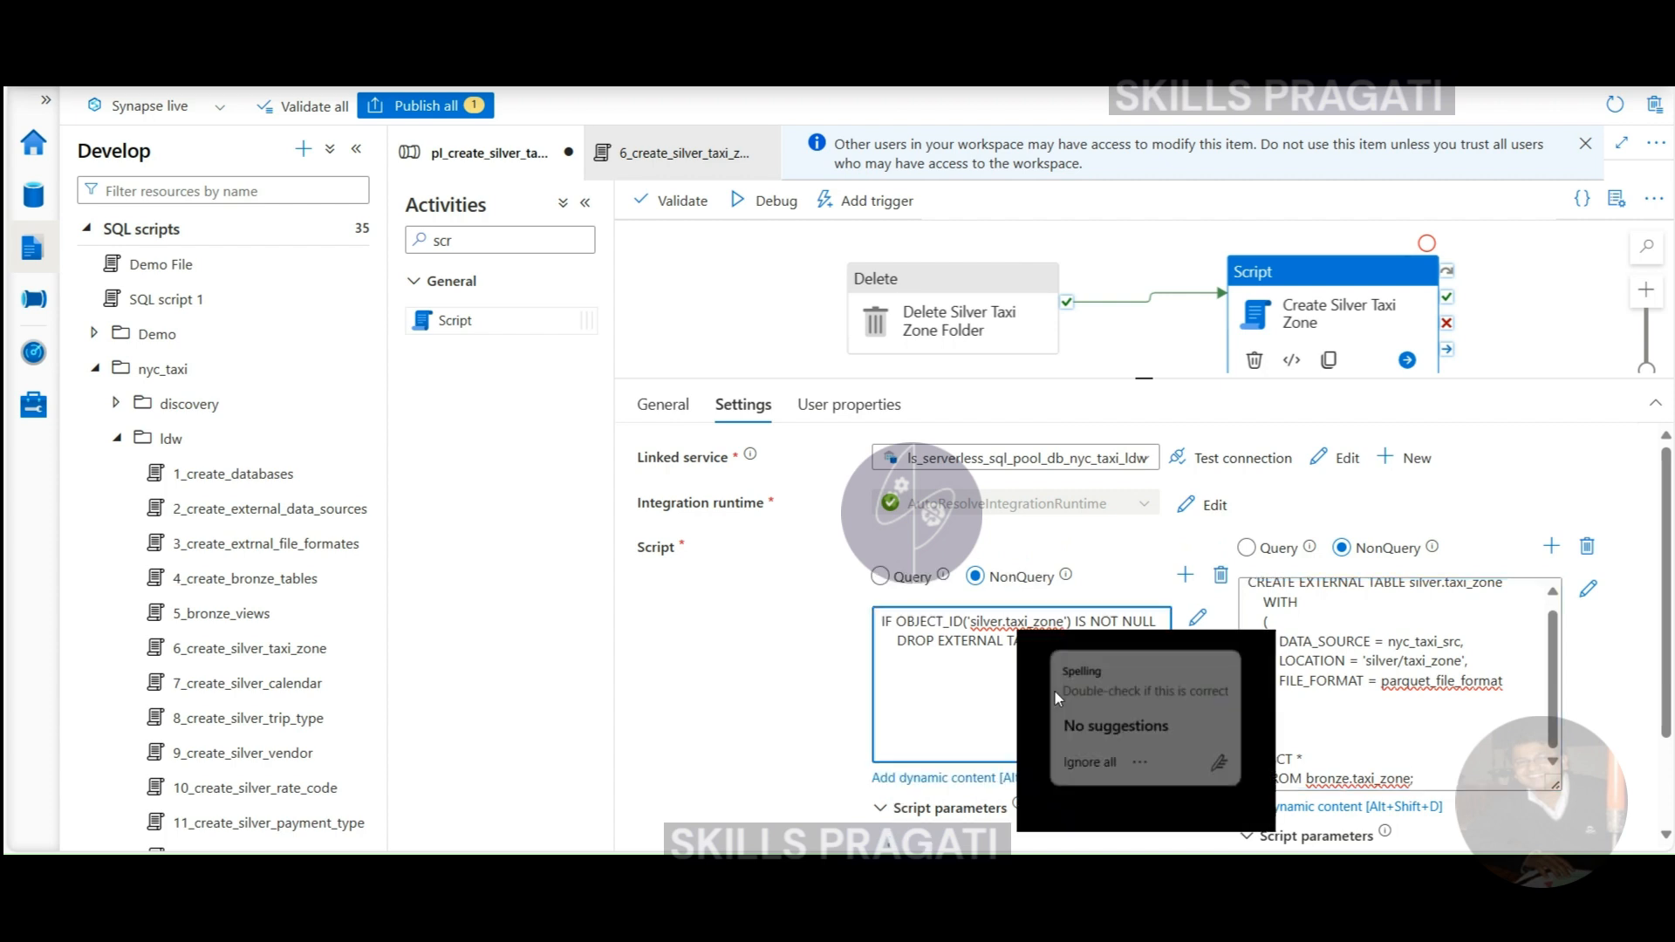
left_click_drag(1154, 632, 837, 606)
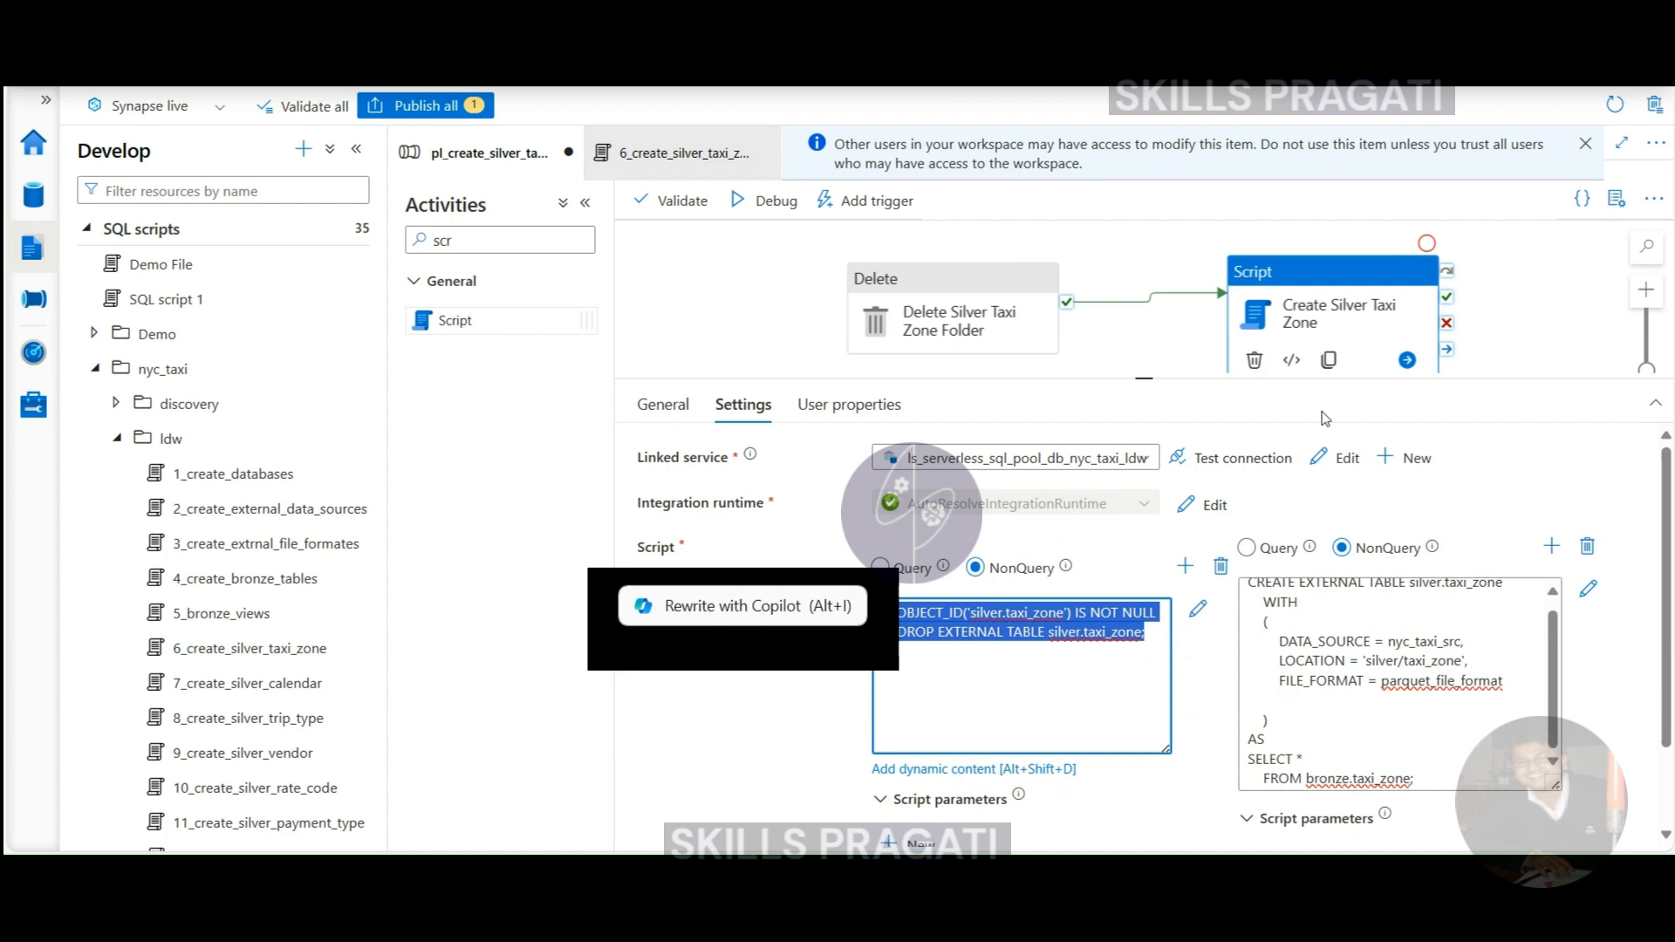
left_click(1323, 274)
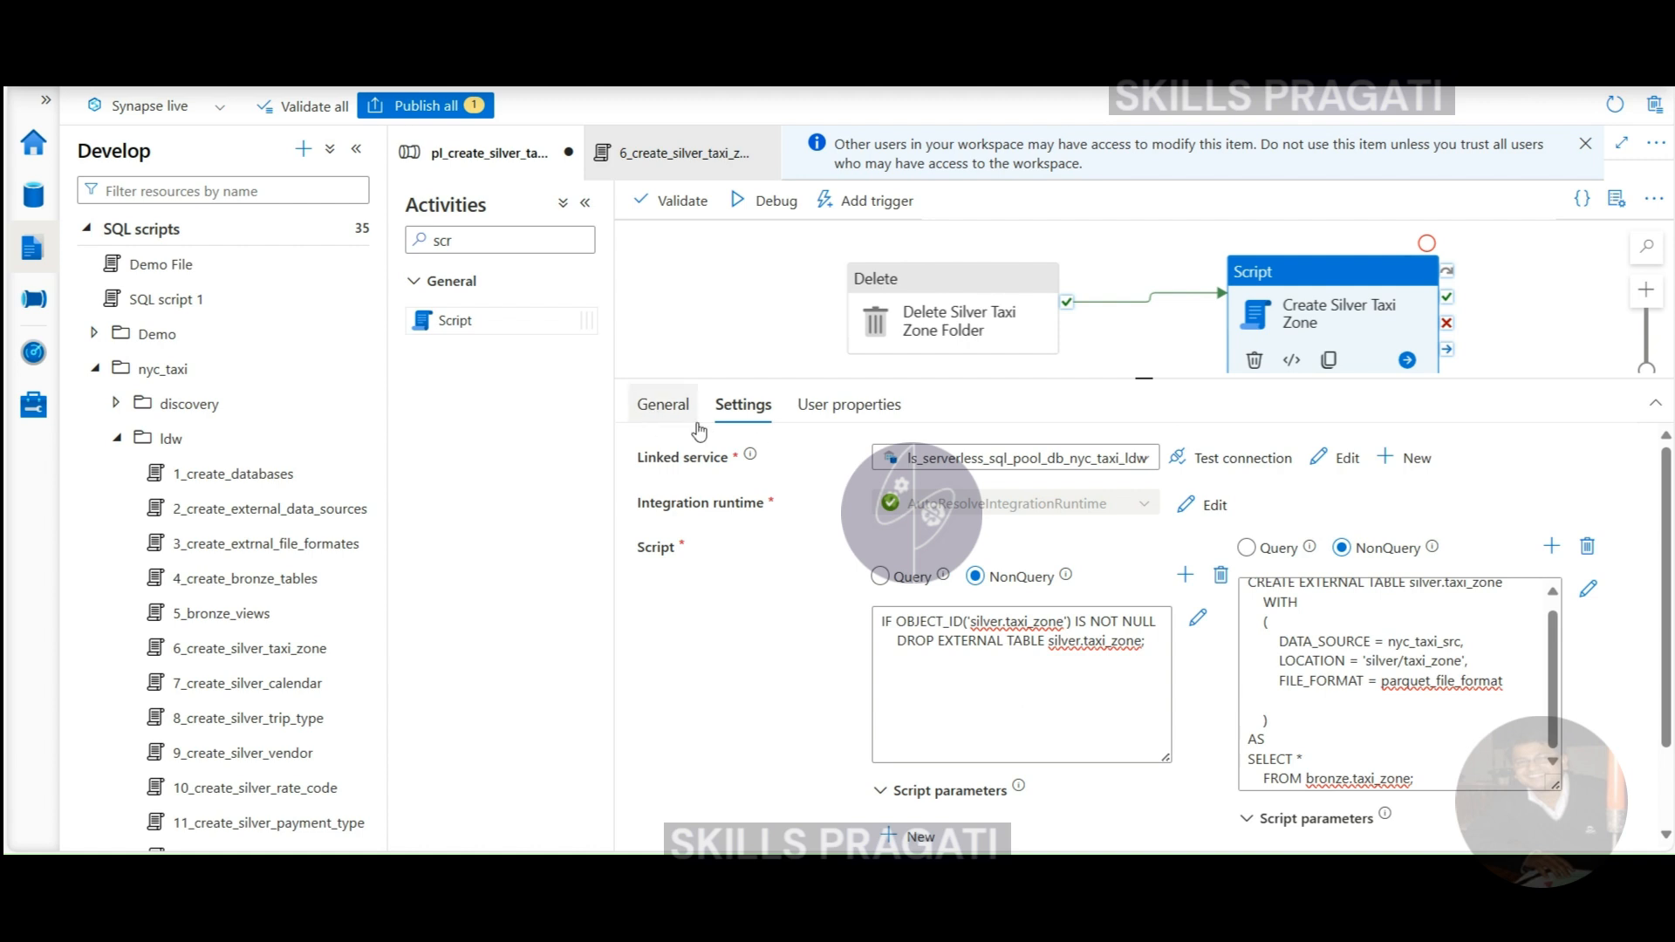
left_click(646, 216)
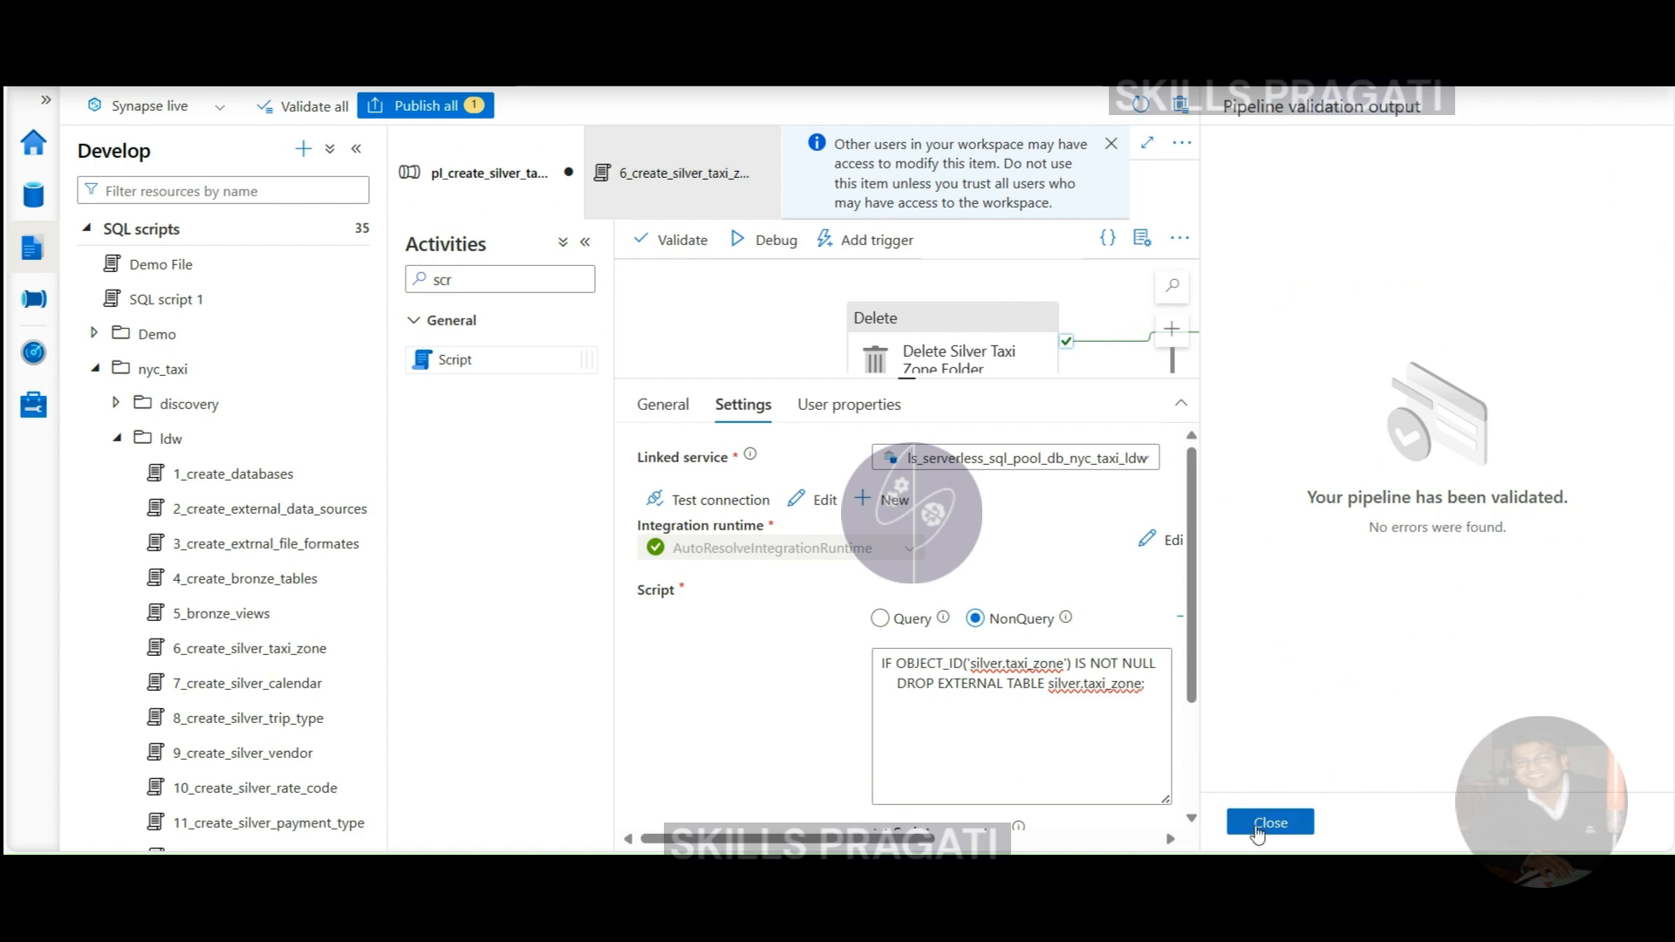
left_click(1260, 825)
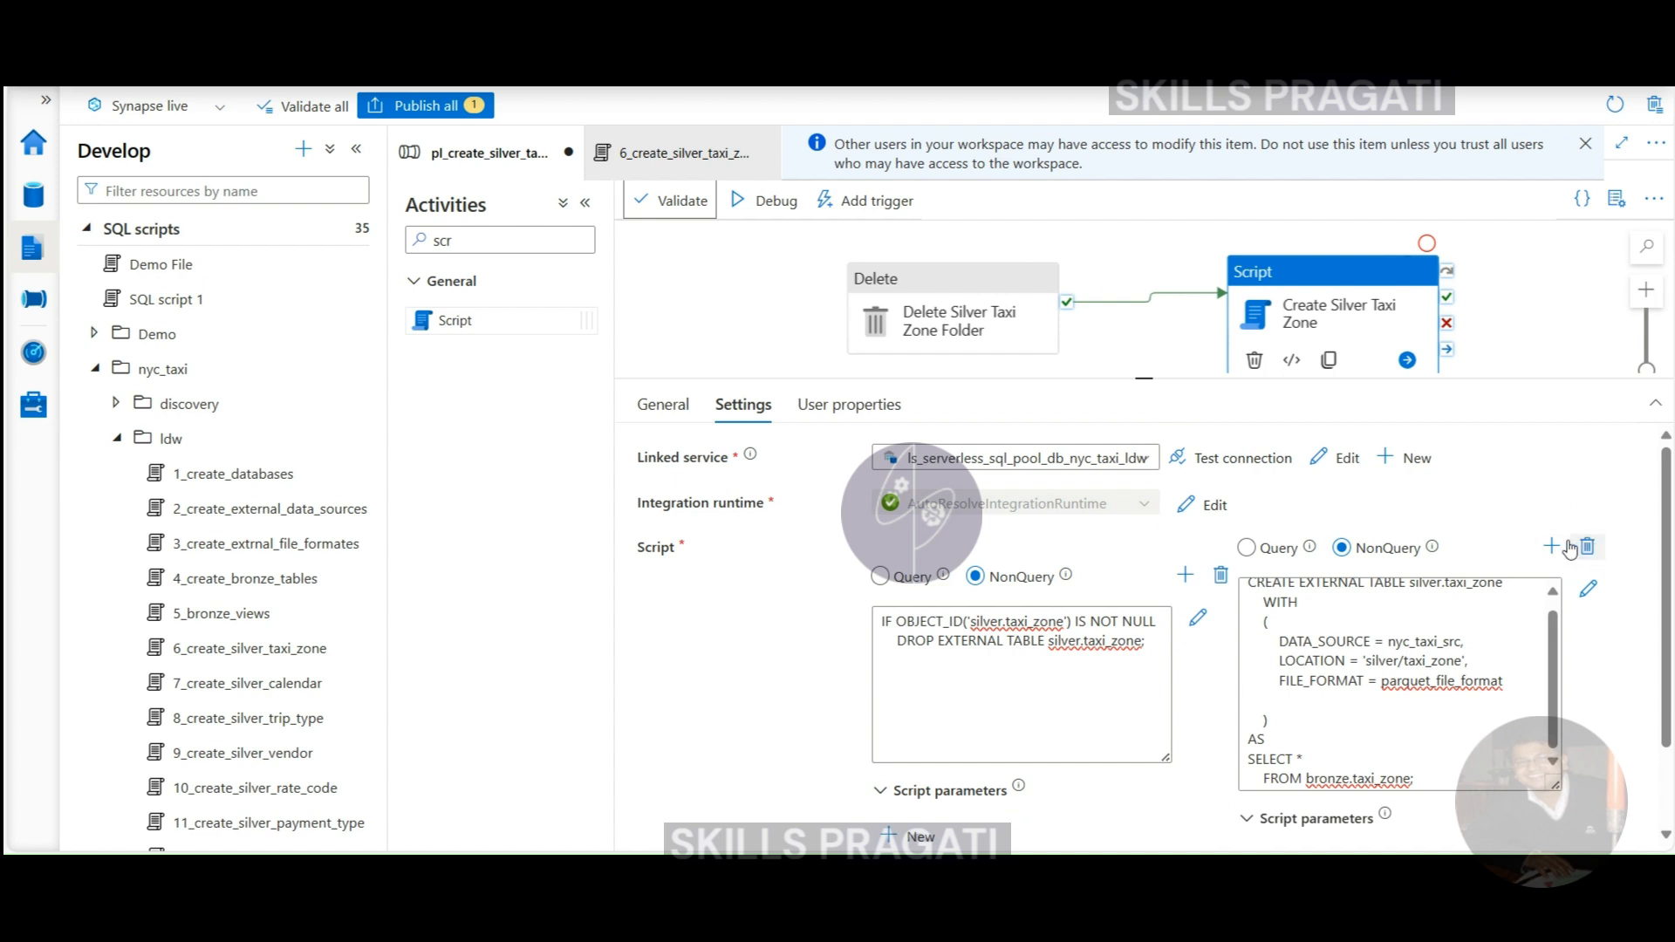
- Debug the pipeline and view the Create Silver Taxi Zone activity's run input
left_click(745, 202)
left_click(899, 588)
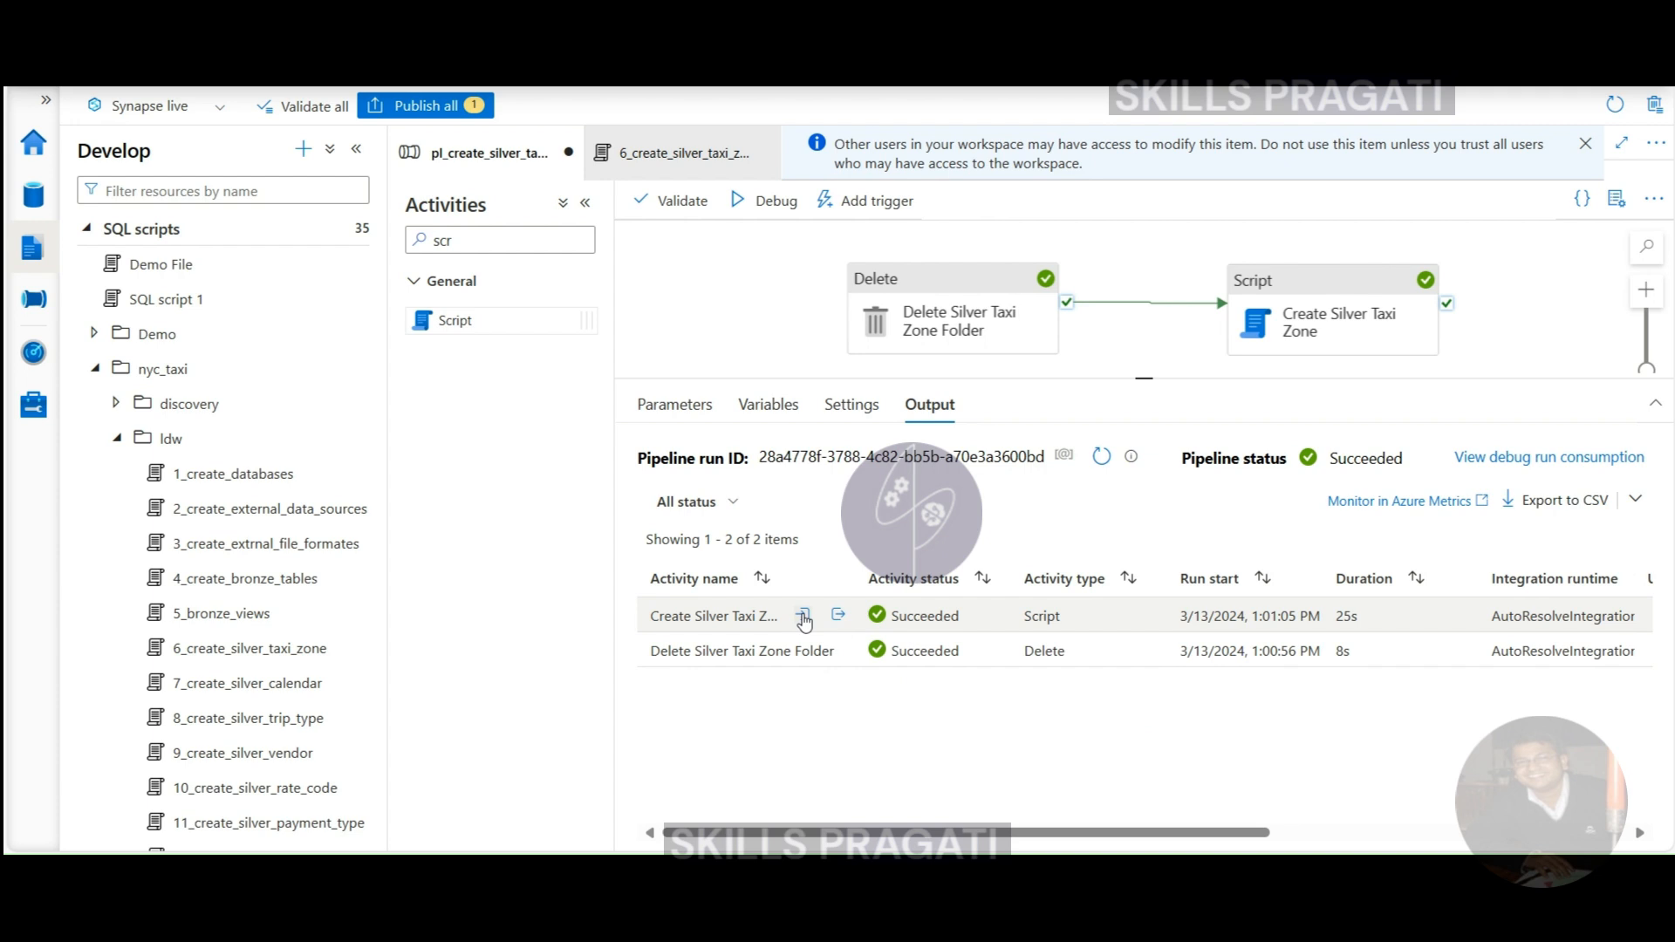
left_click(803, 618)
scroll(825, 488, "down", 2)
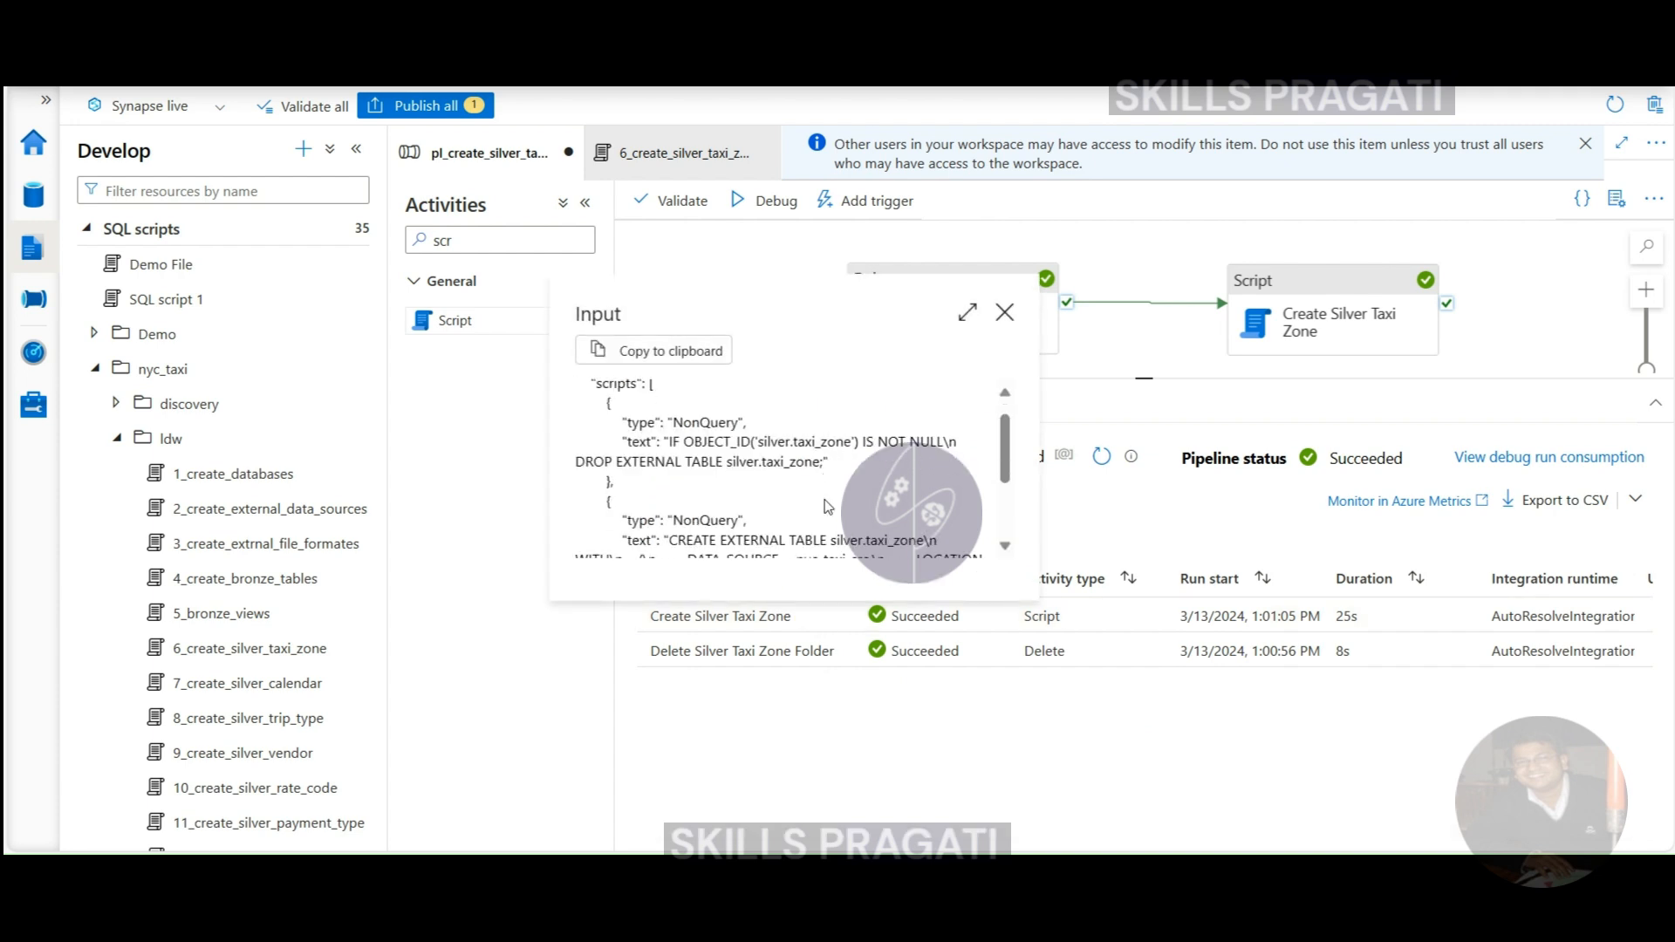
scroll(820, 535, "down", 2)
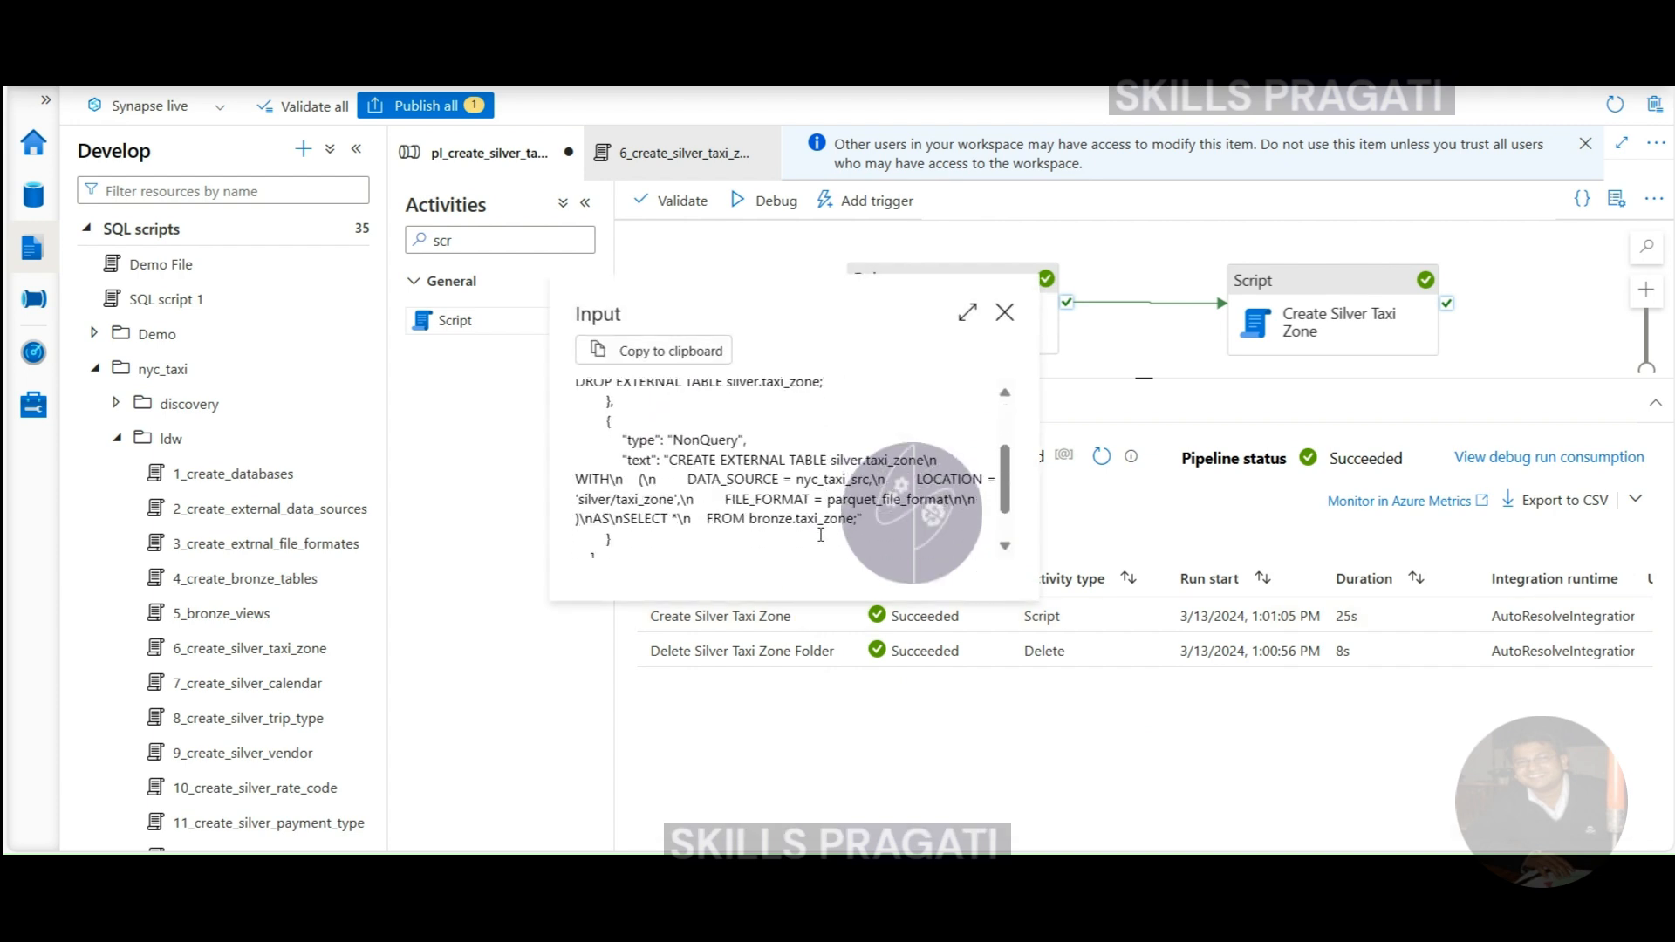
scroll(820, 542, "down", 1)
scroll(818, 542, "up", 3)
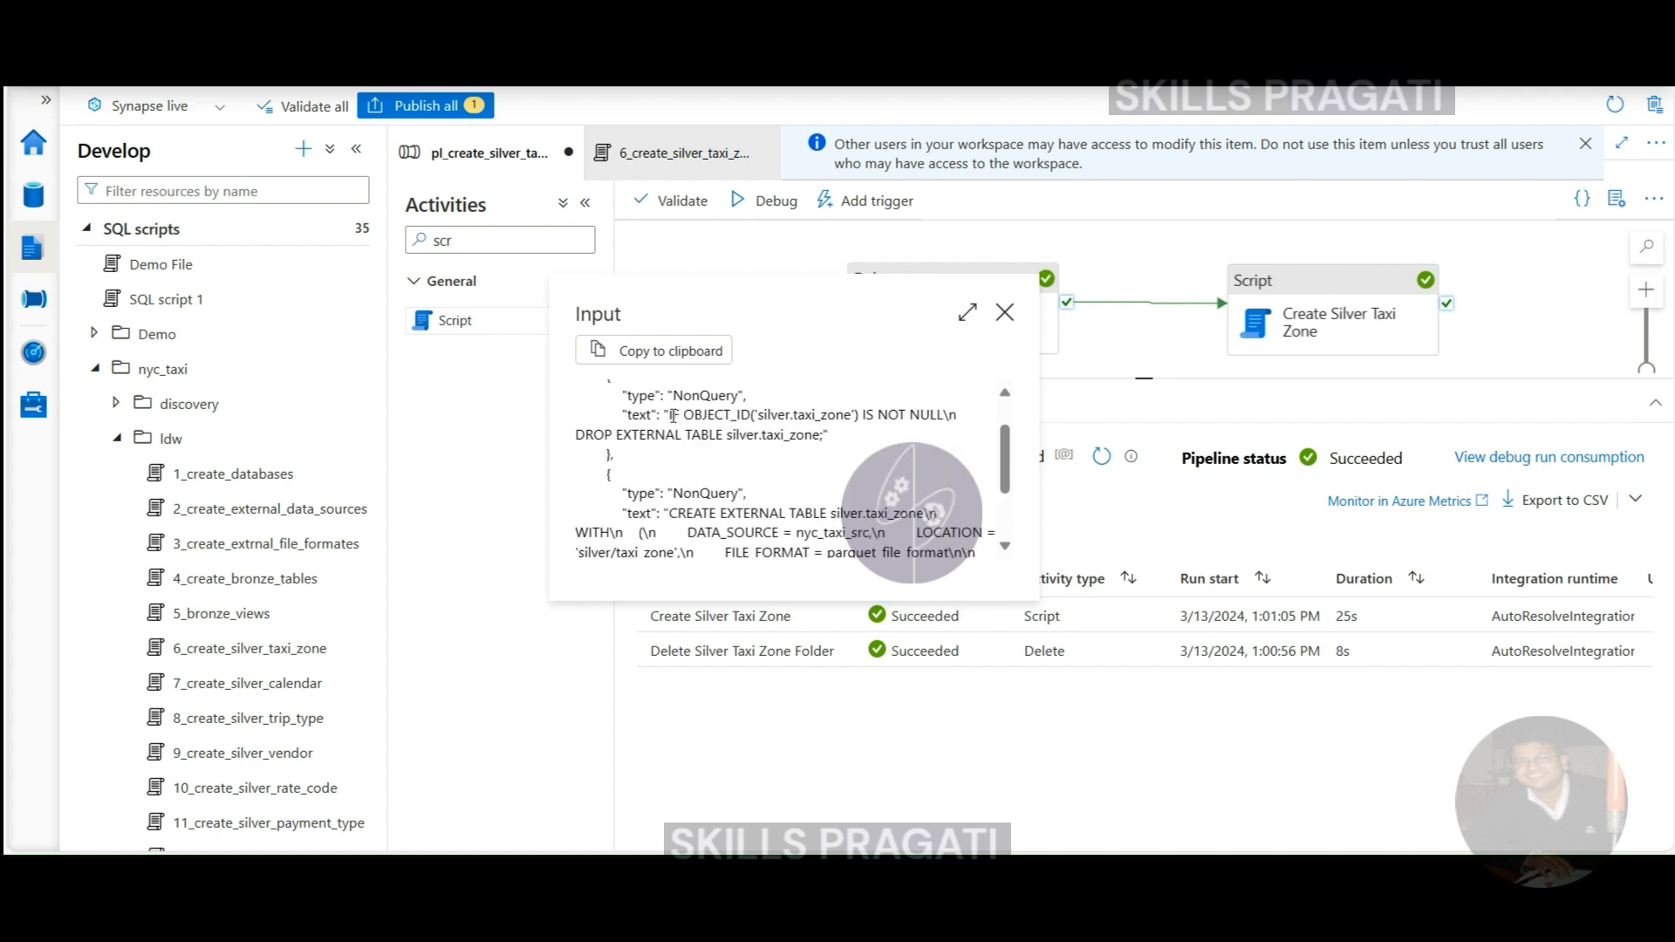
- Check the drop and CREATE EXTERNAL TABLE statements in the input, then close it
left_click_drag(671, 416, 828, 432)
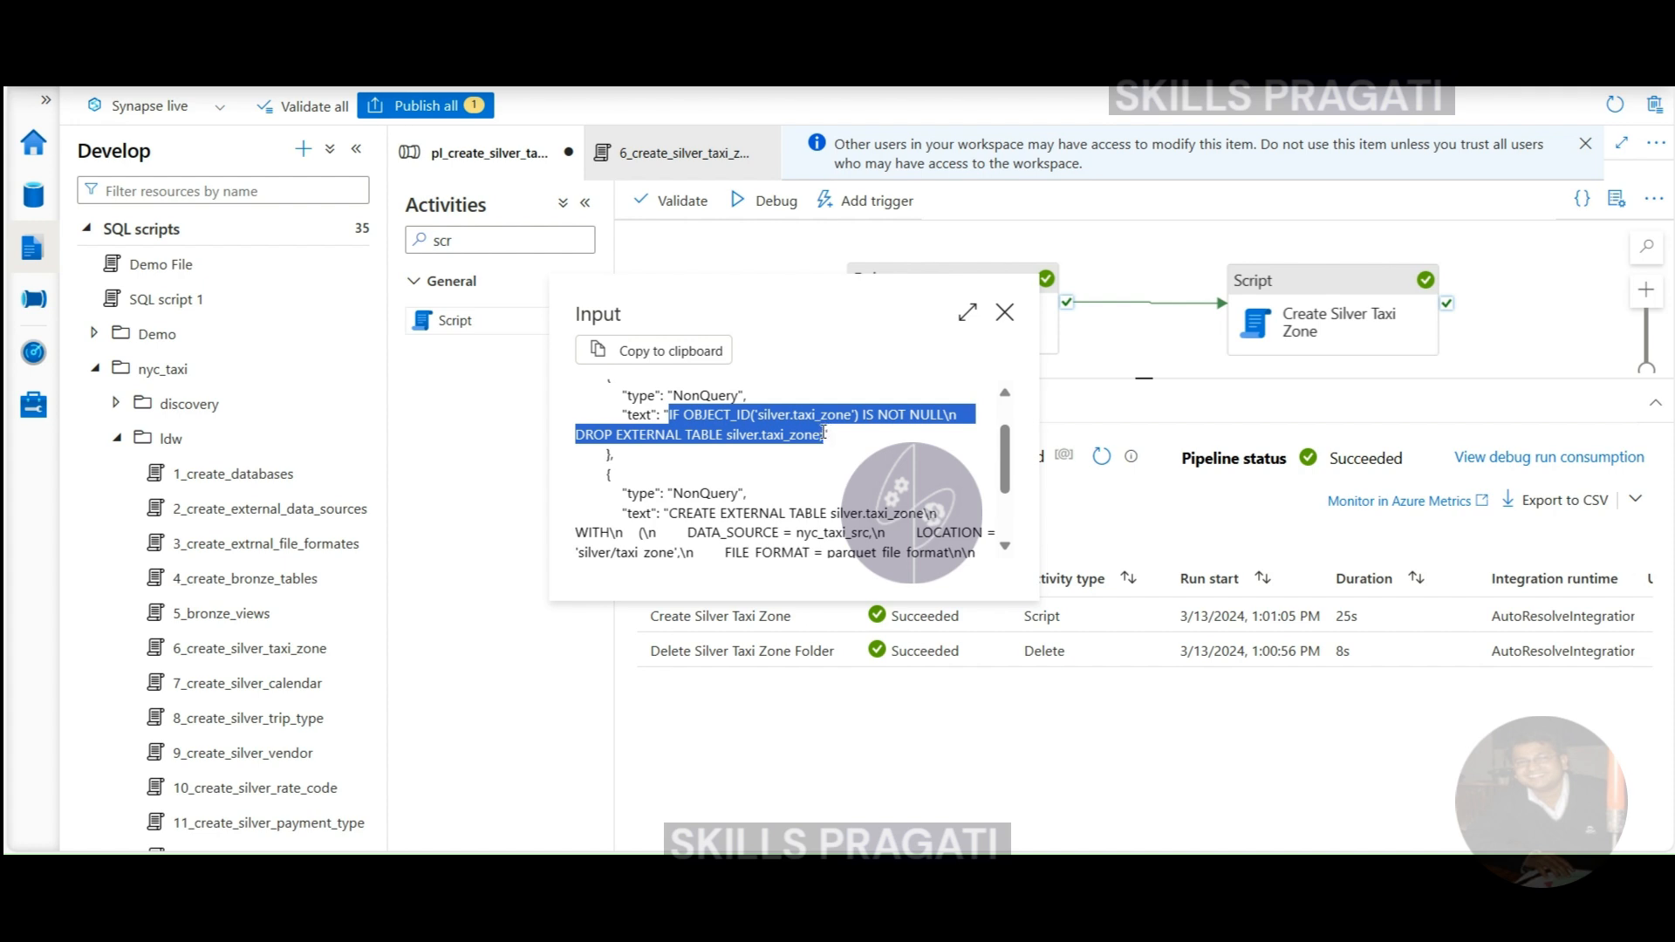
left_click(681, 498)
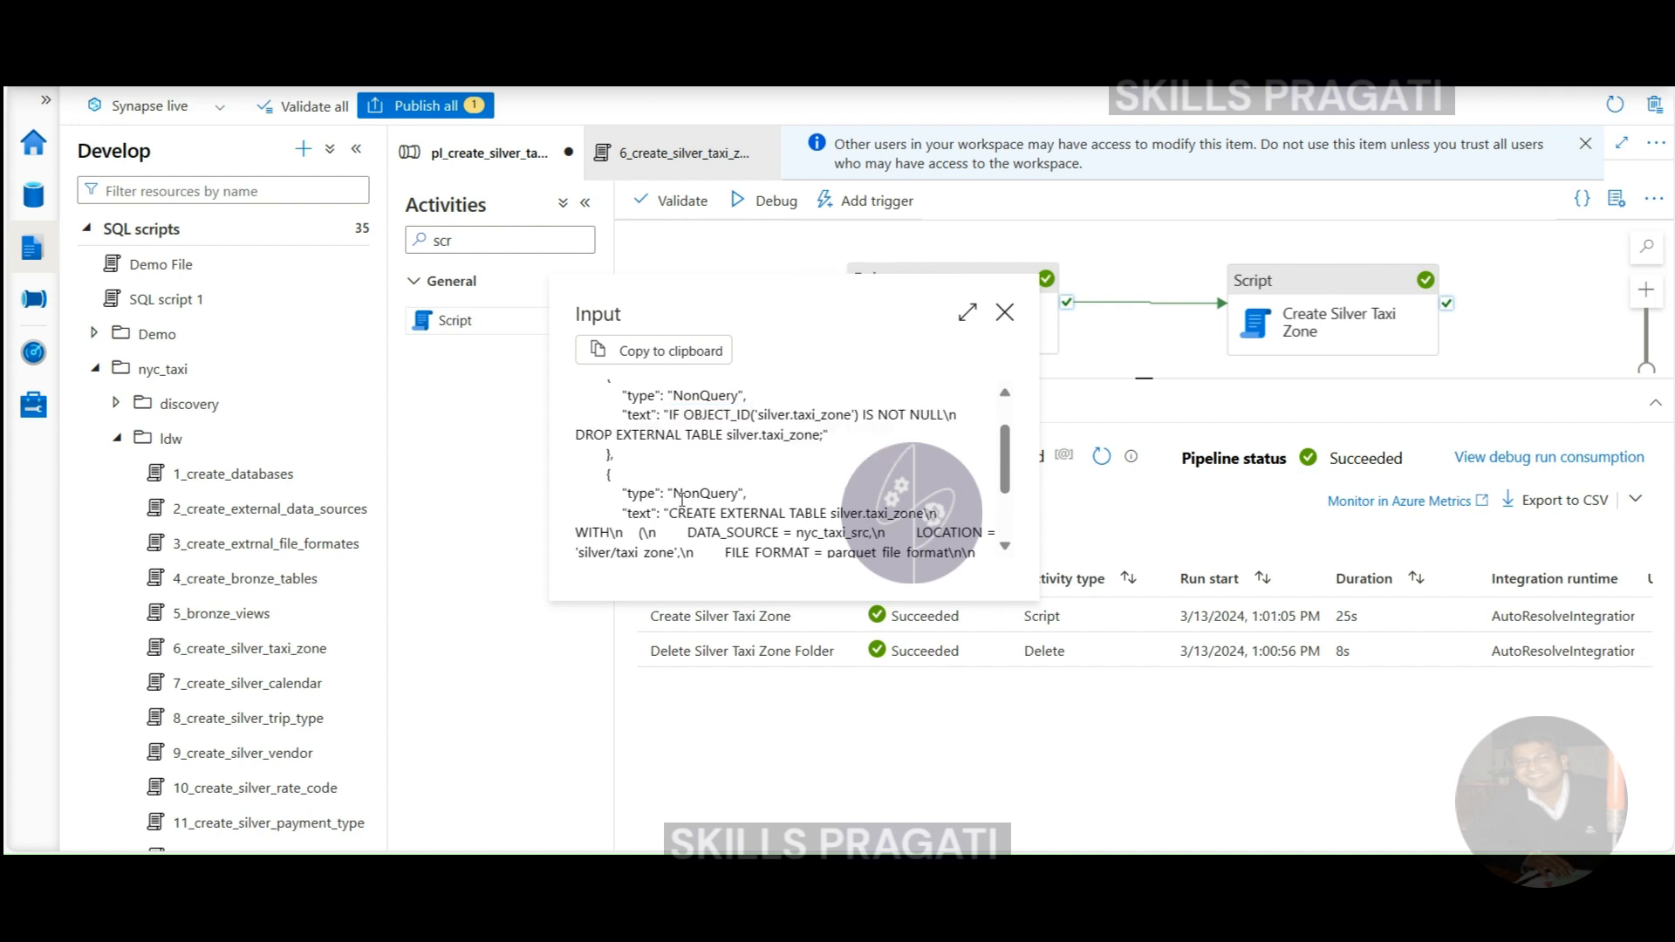
left_click_drag(625, 493, 859, 528)
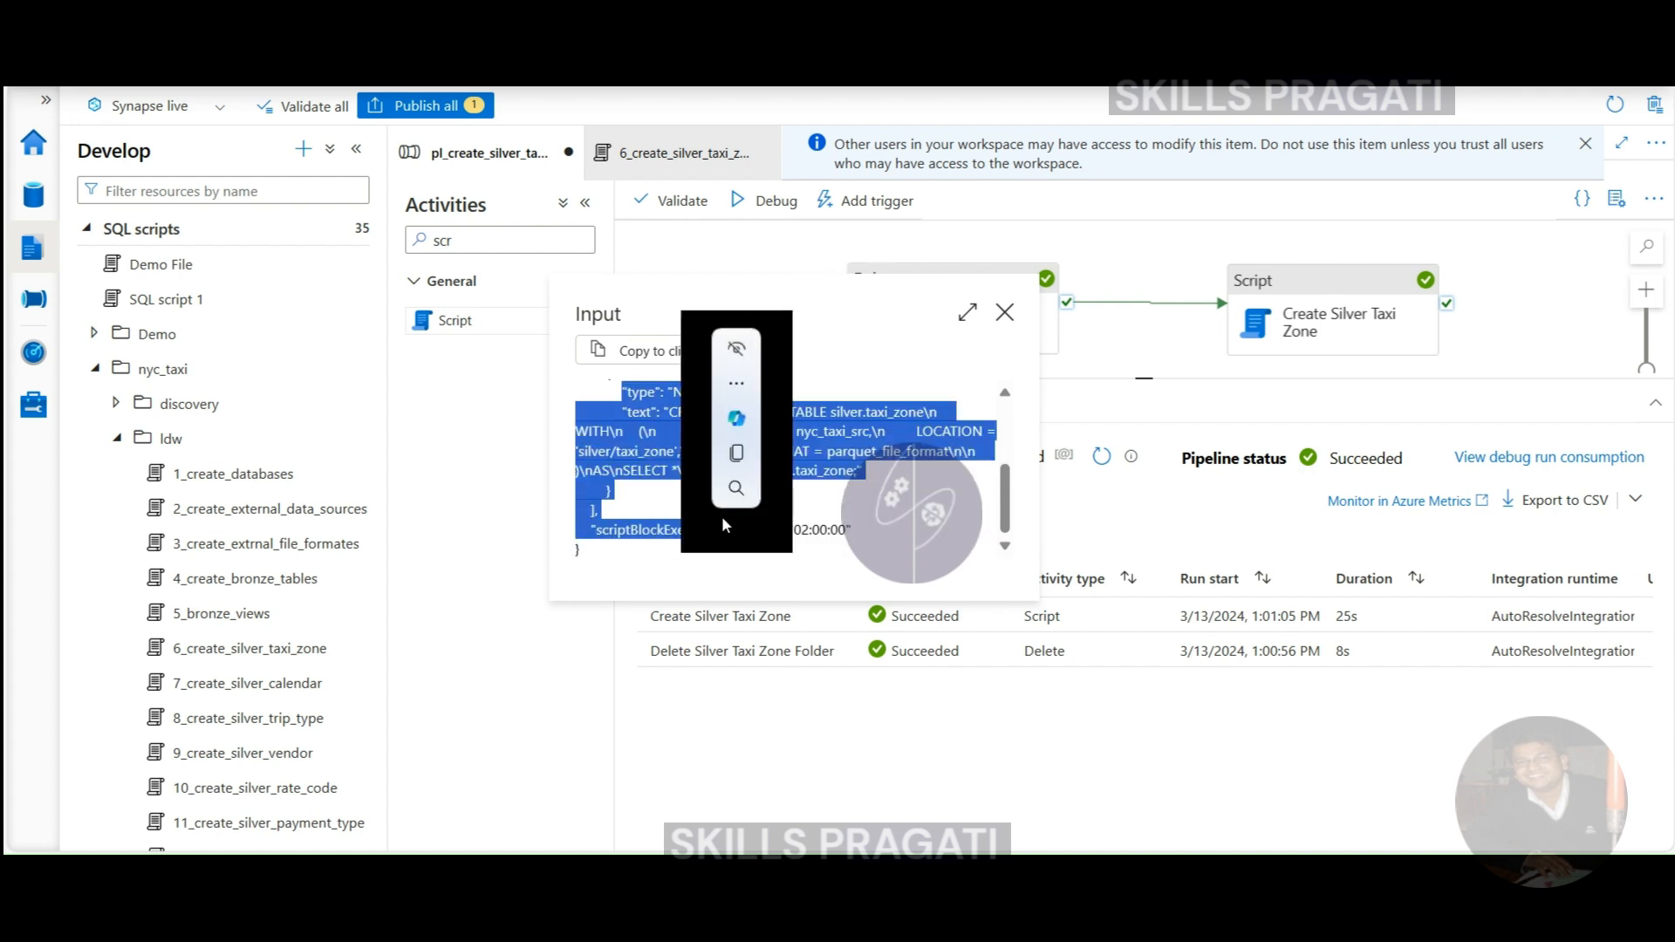
left_click(1005, 312)
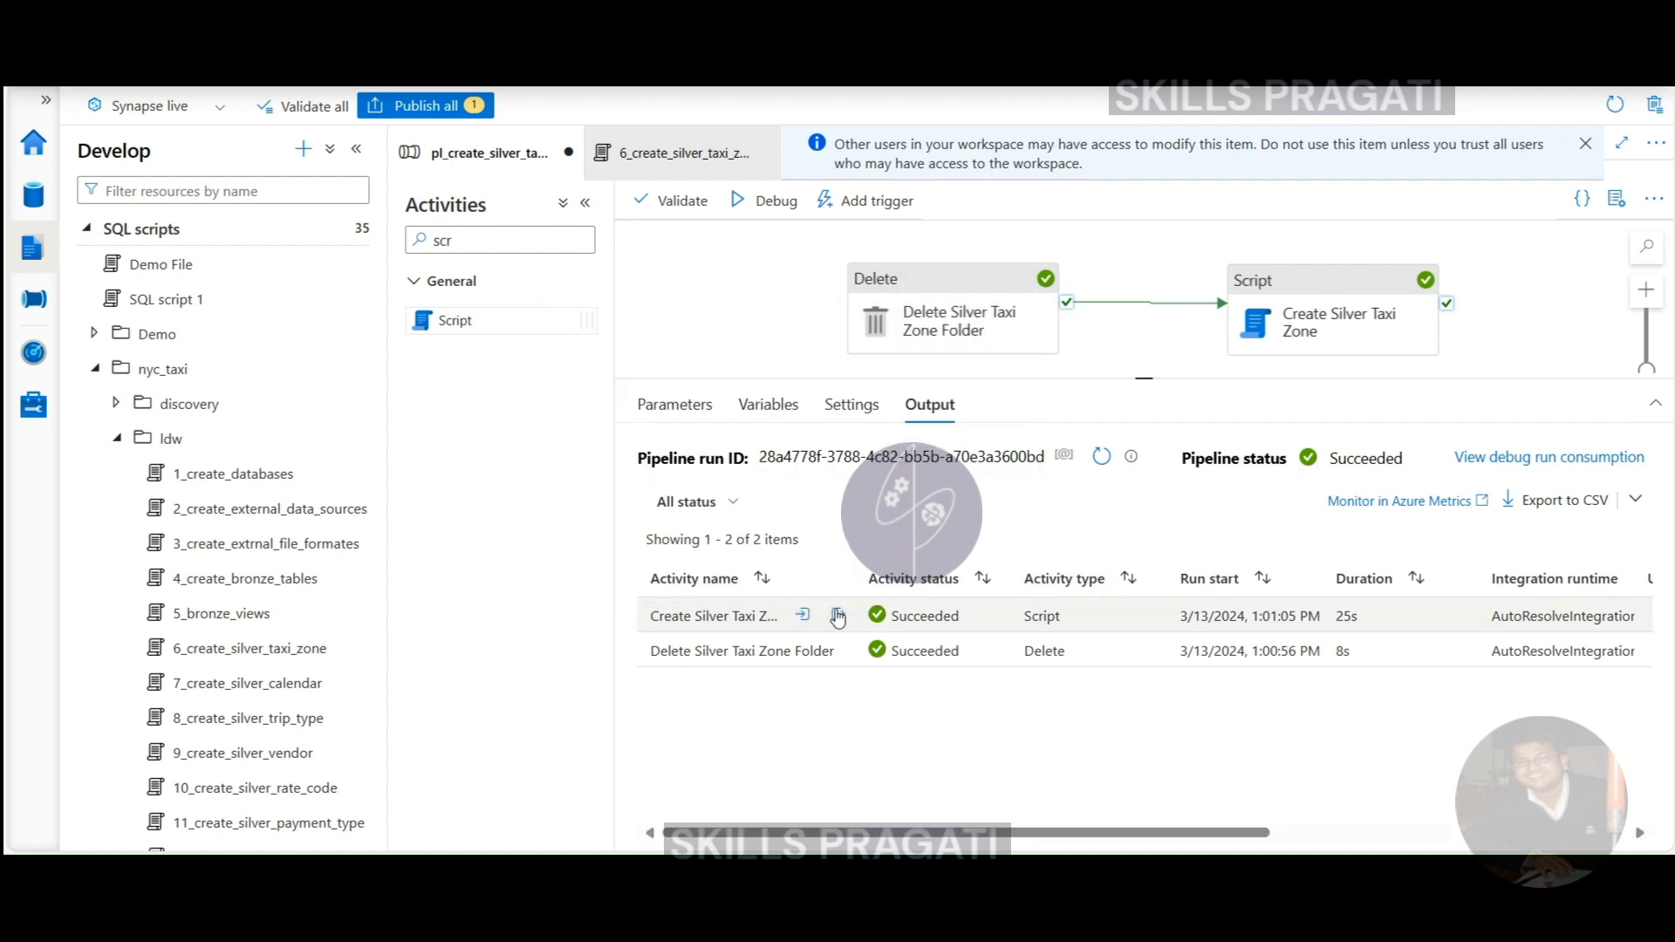
left_click(839, 616)
scroll(851, 431, "down", 4)
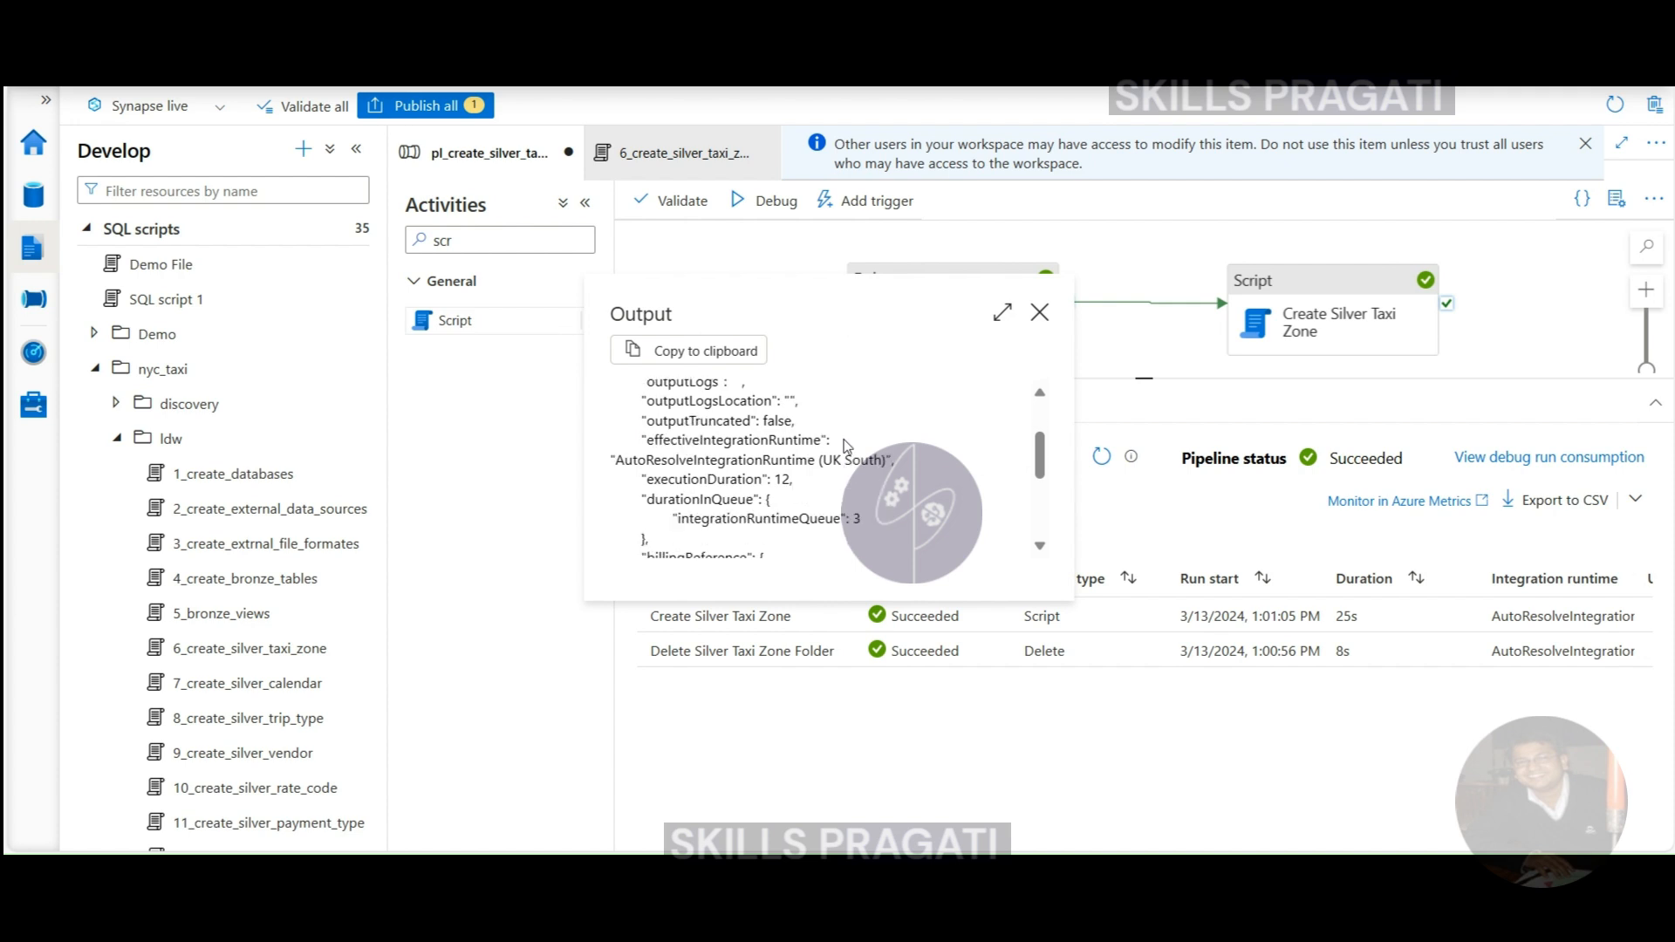
scroll(838, 463, "down", 4)
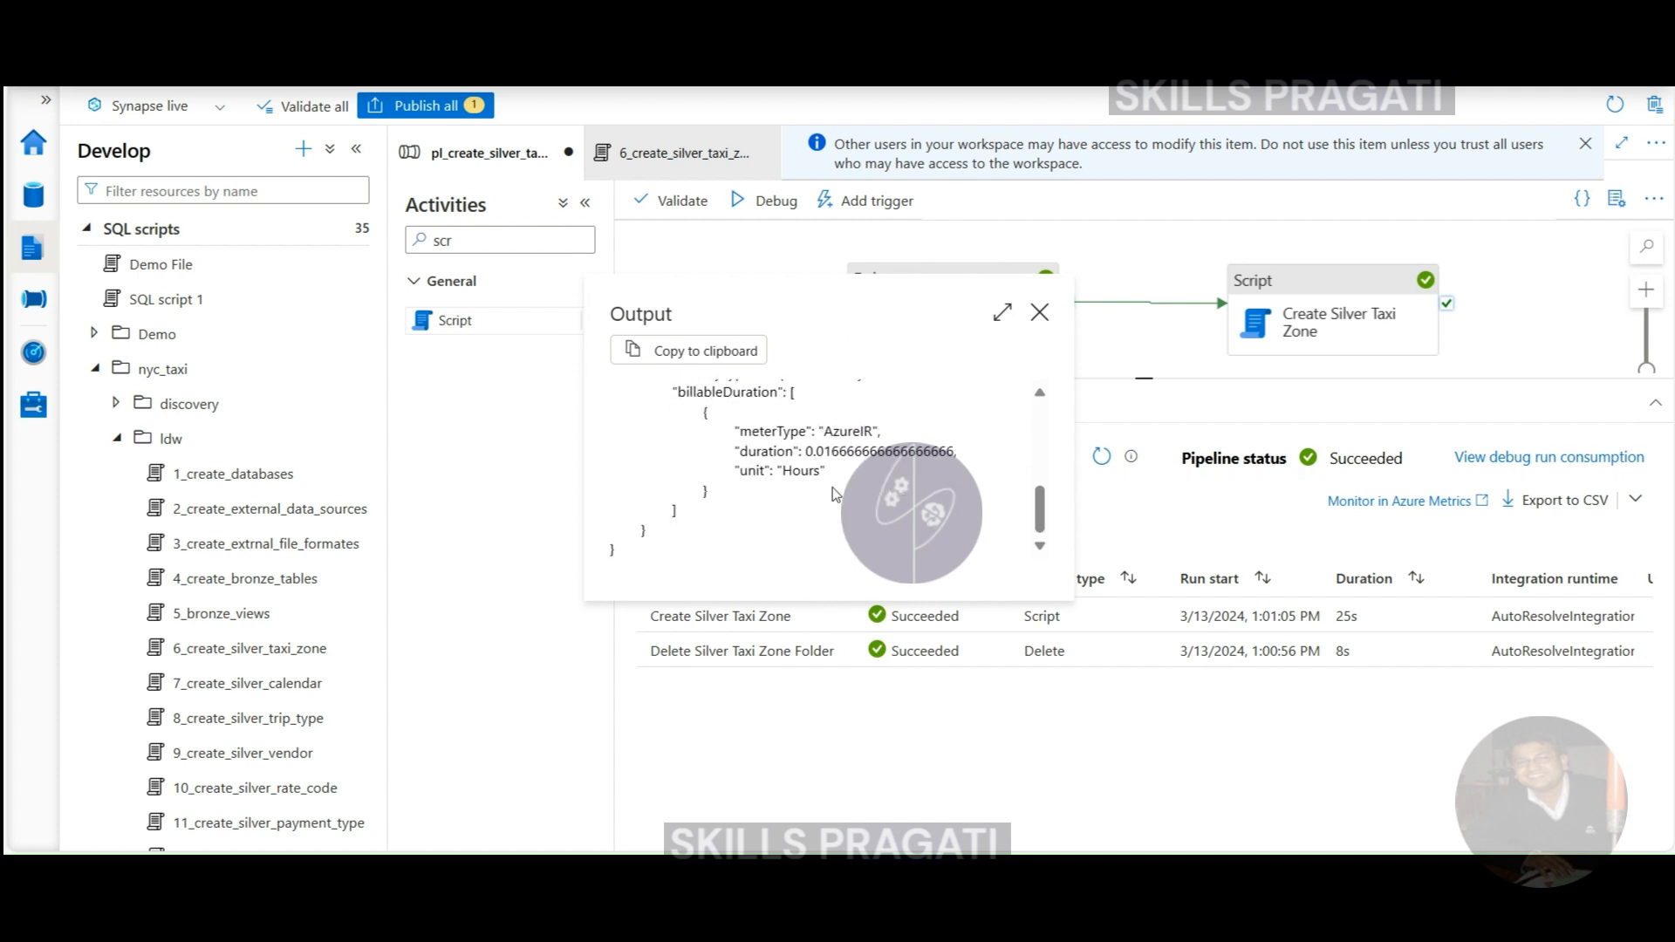
scroll(820, 498, "up", 5)
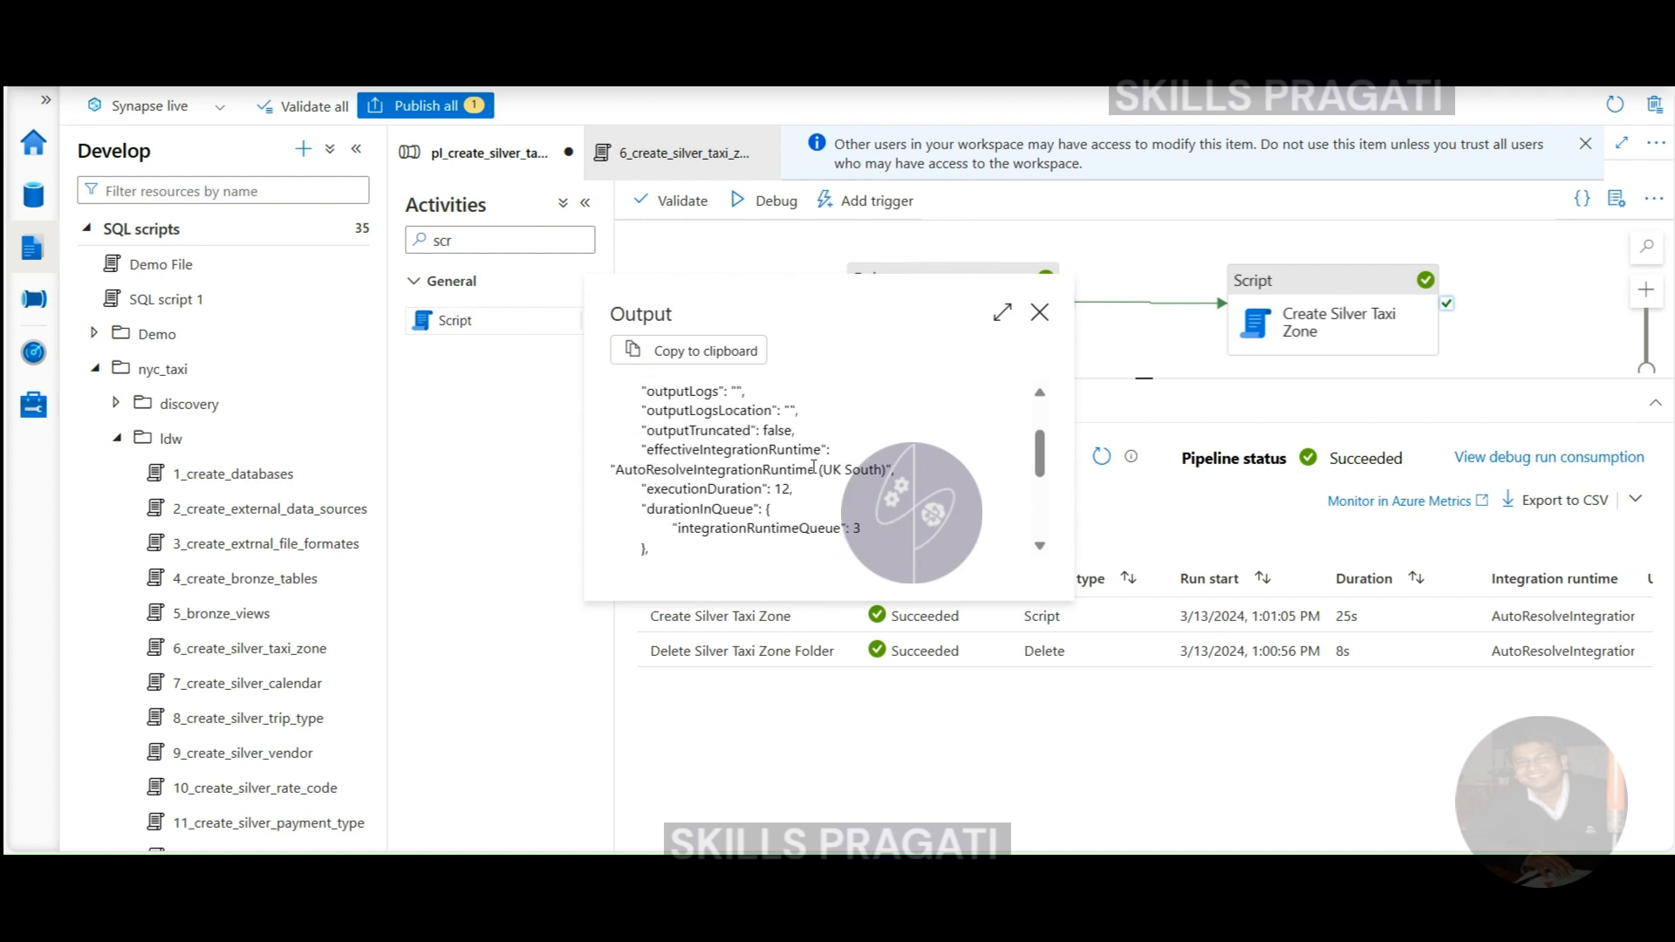
scroll(785, 467, "up", 3)
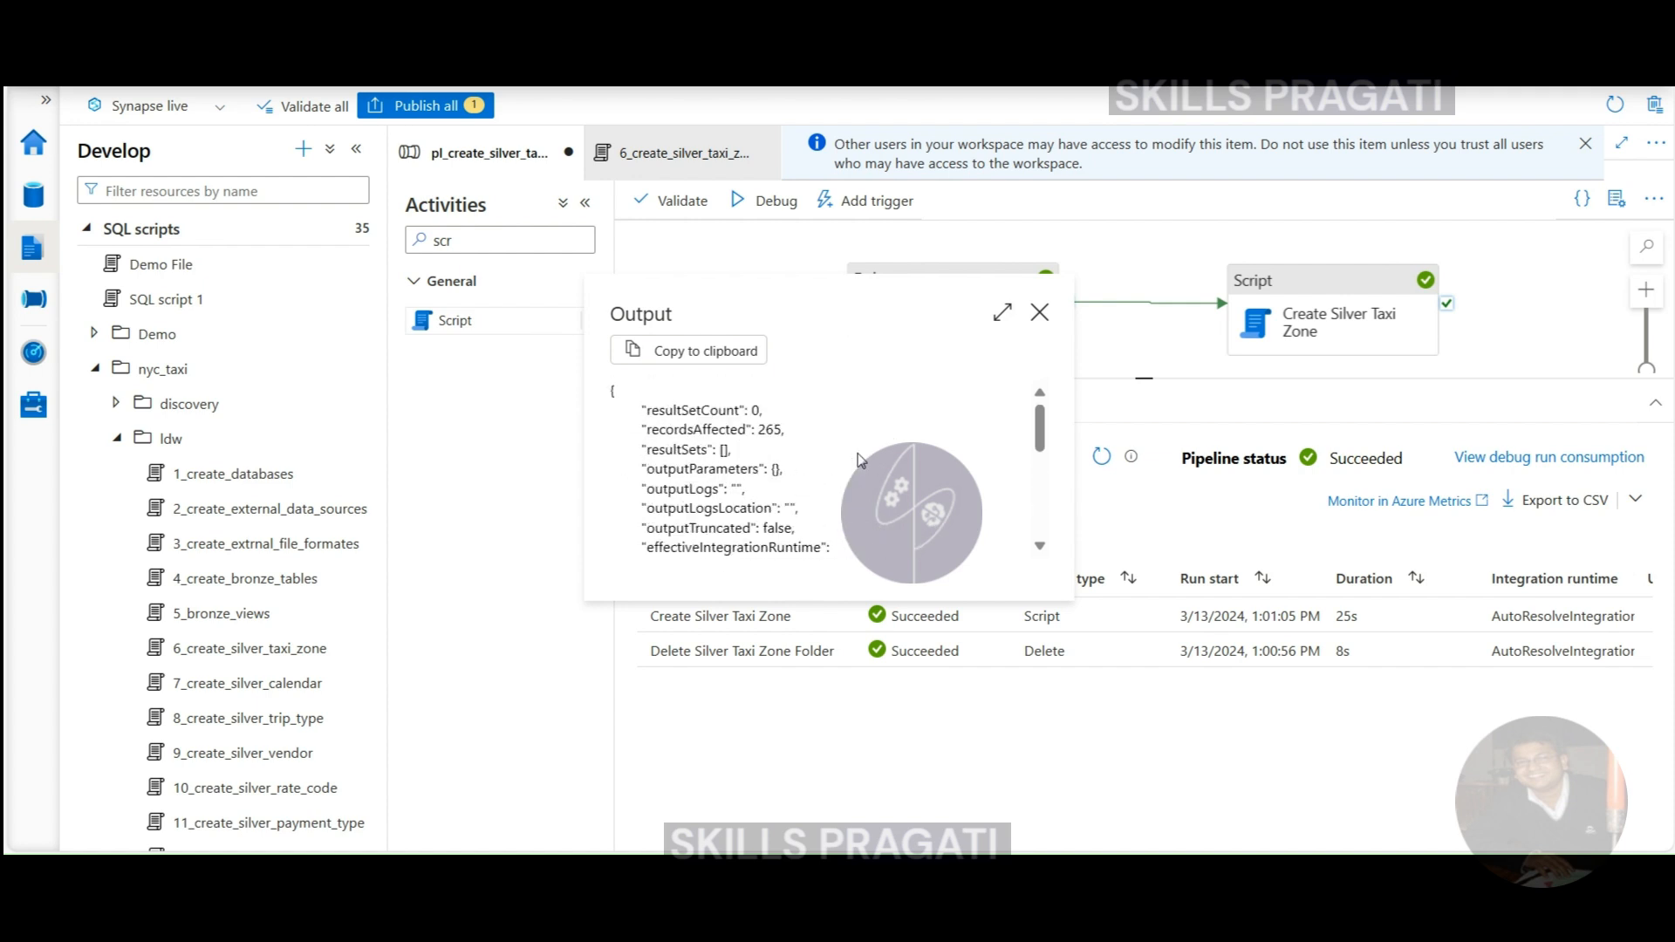
double_click(767, 428)
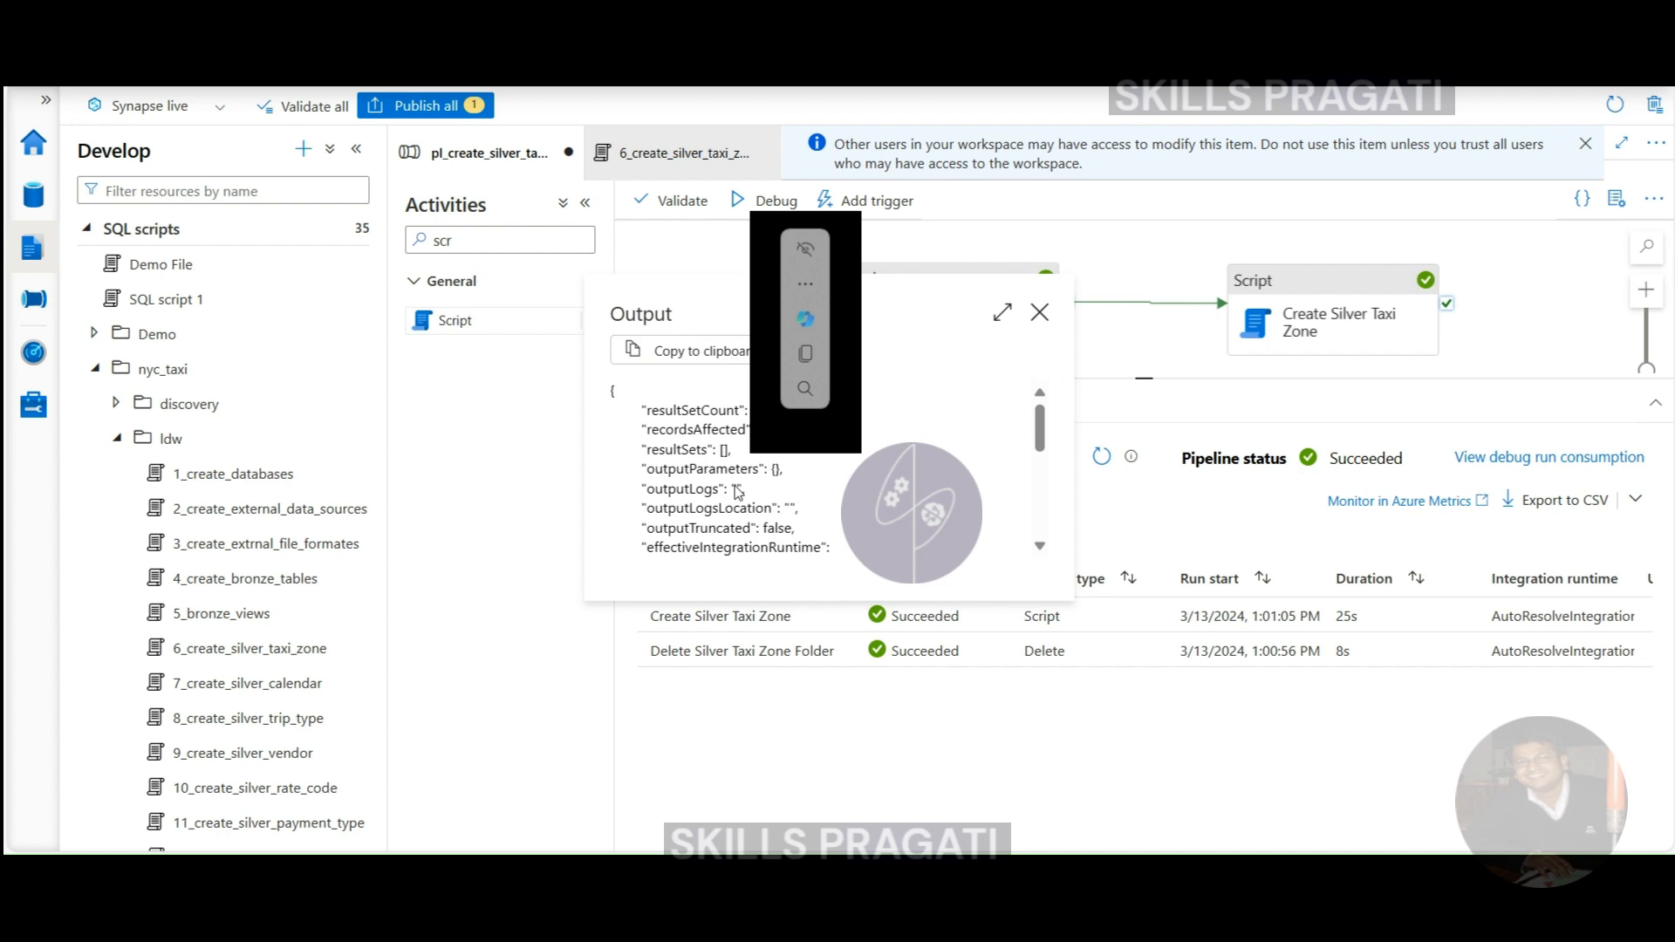
scroll(934, 488, "down", 1)
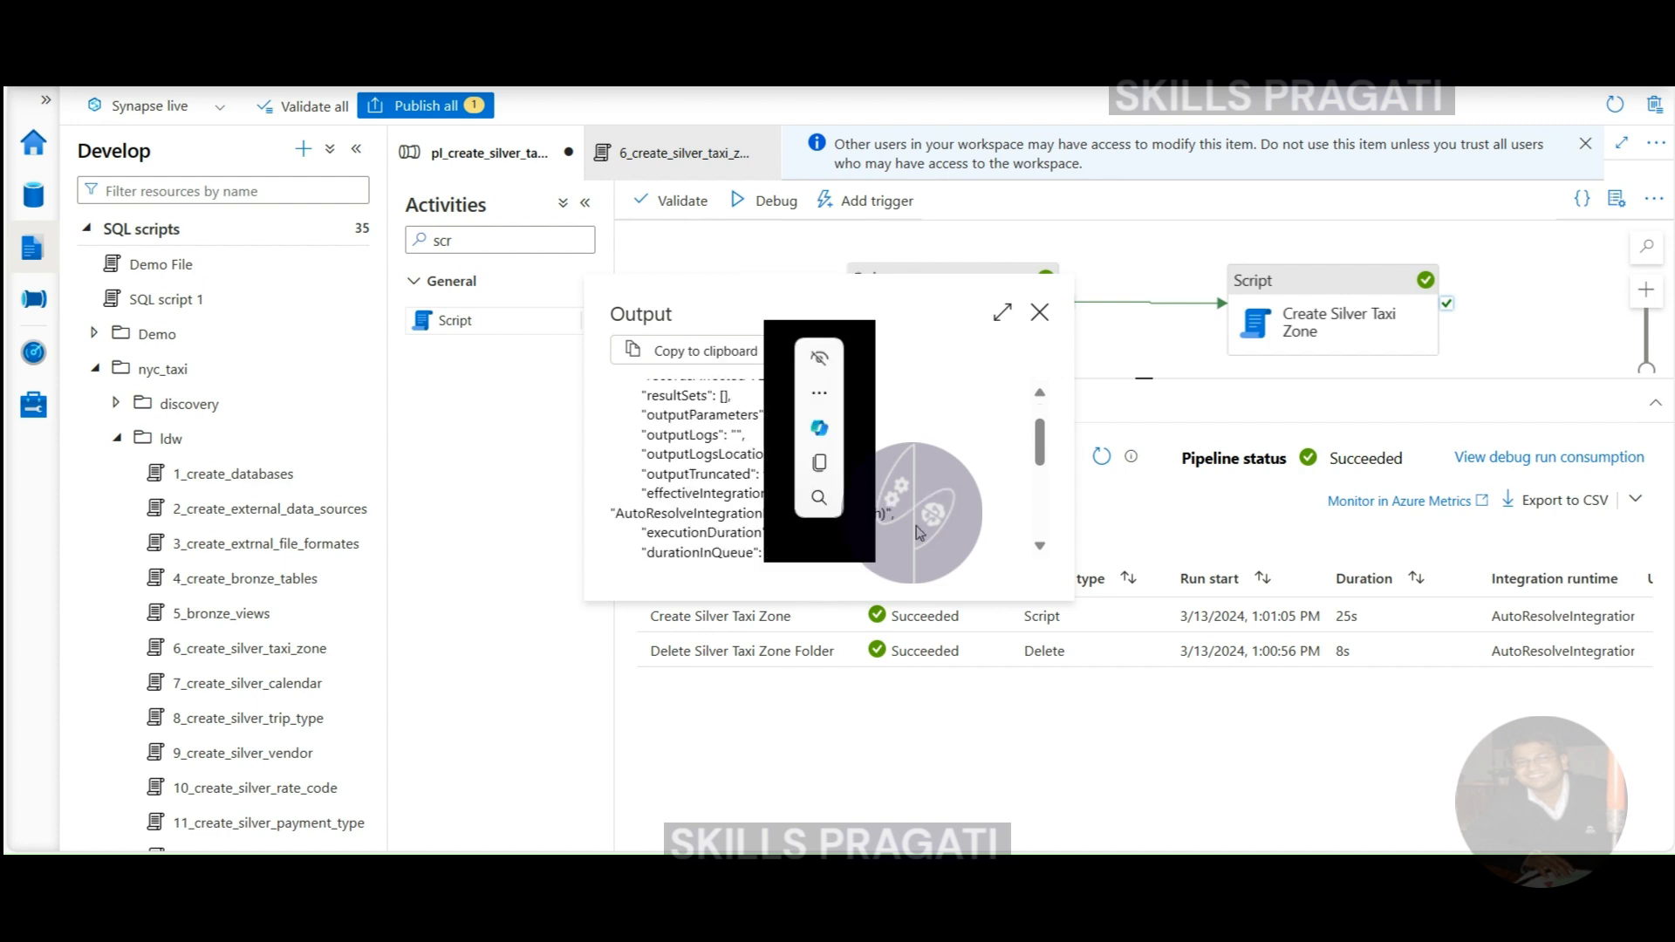
scroll(954, 528, "down", 1)
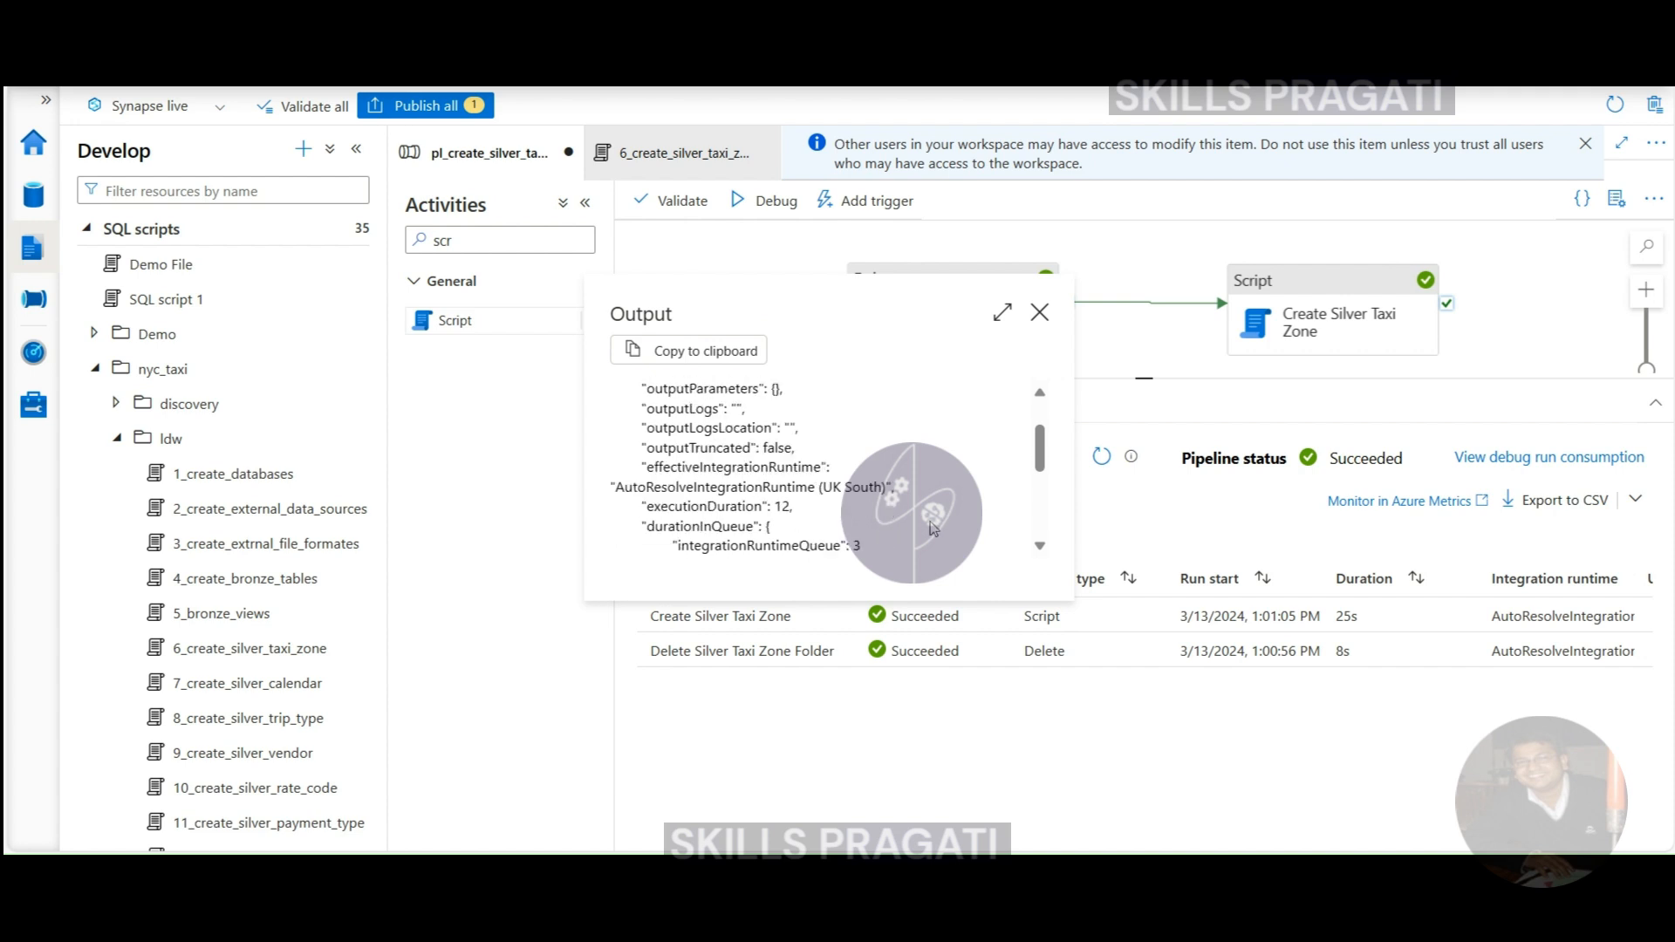
left_click(1039, 312)
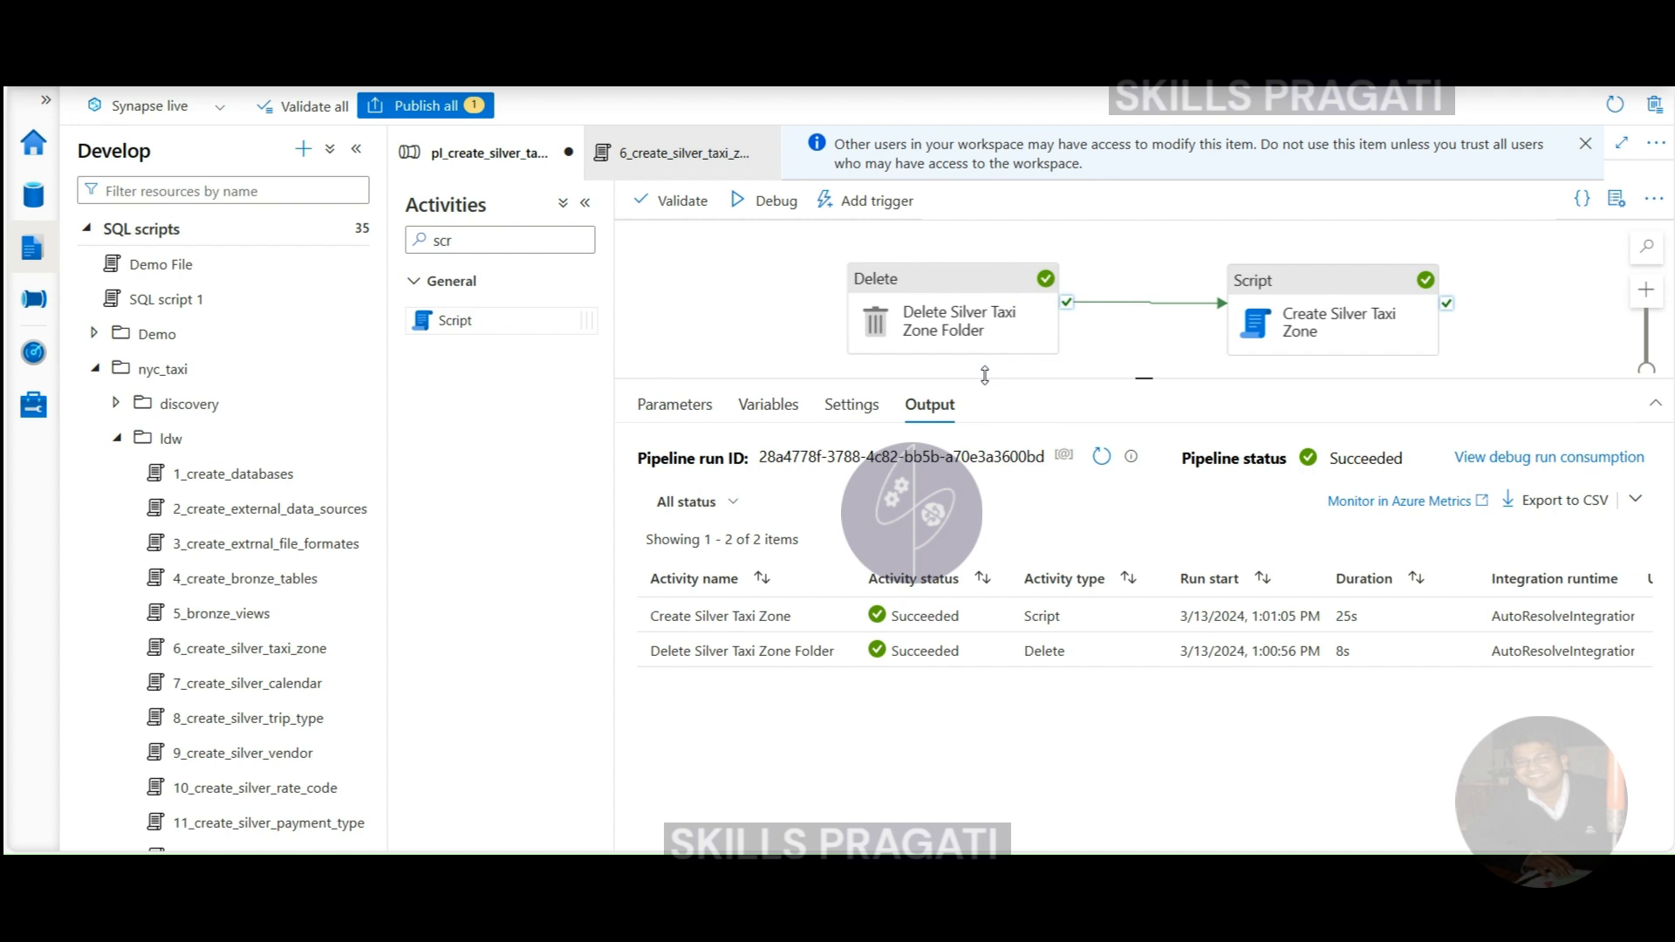
- Browse the ADLS Gen2 nyc-taxi-data container to silver/taxi_zone and confirm the 6.8 KB parquet file
left_click(33, 194)
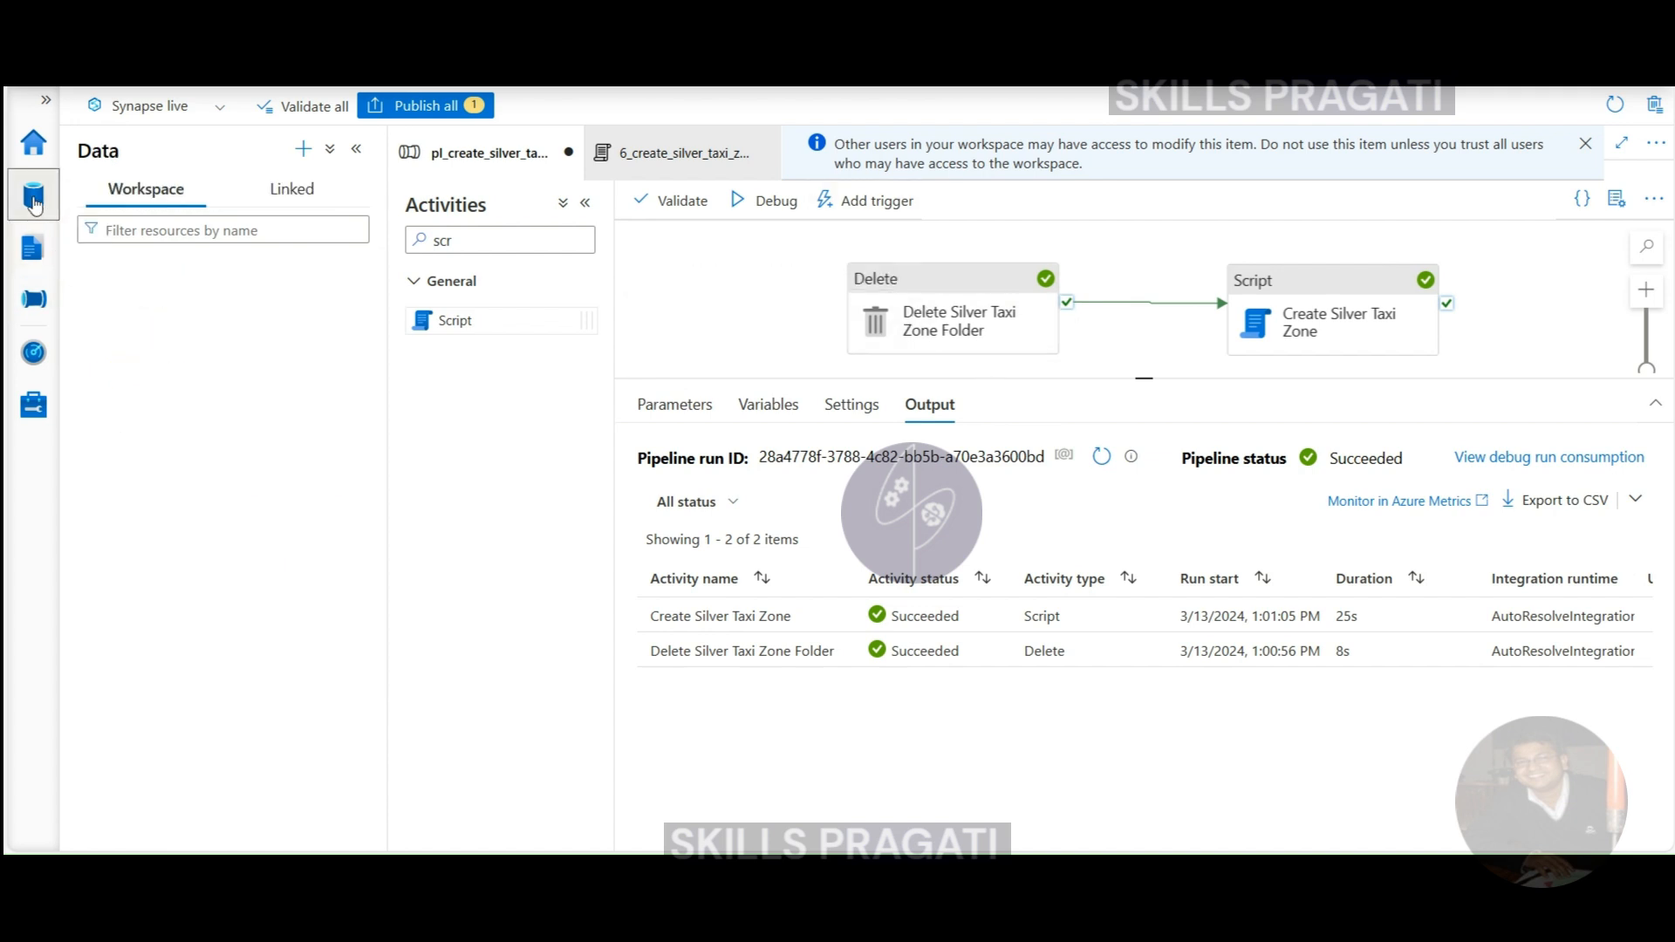
left_click(313, 201)
left_click(86, 304)
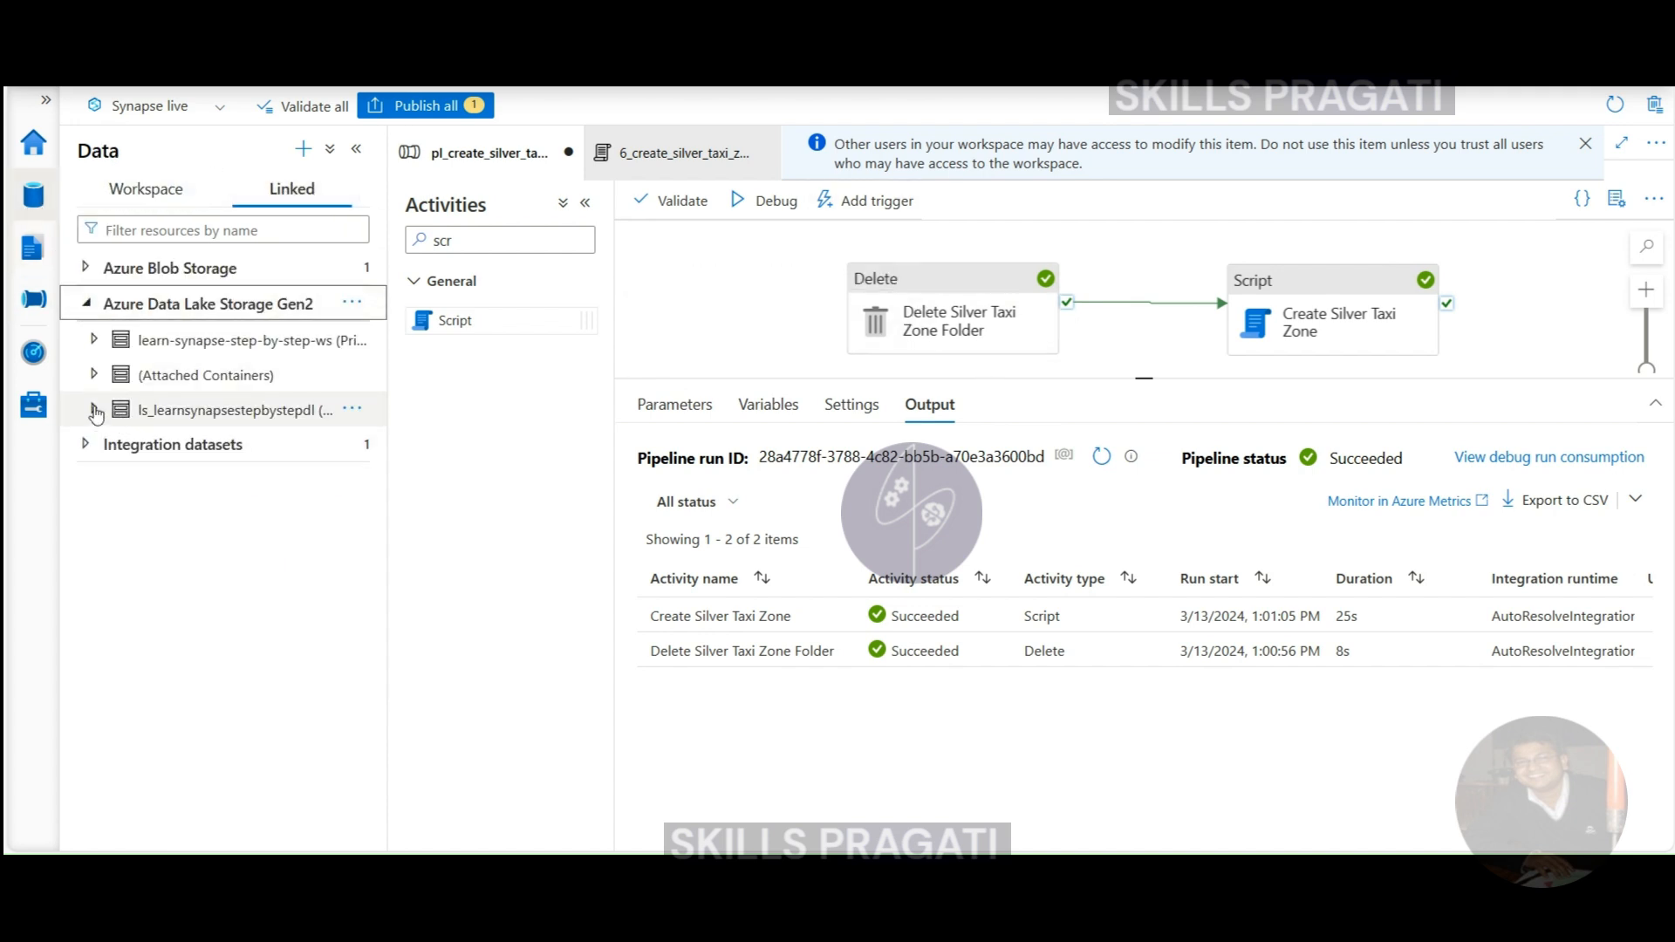
left_click(93, 340)
left_click(187, 445)
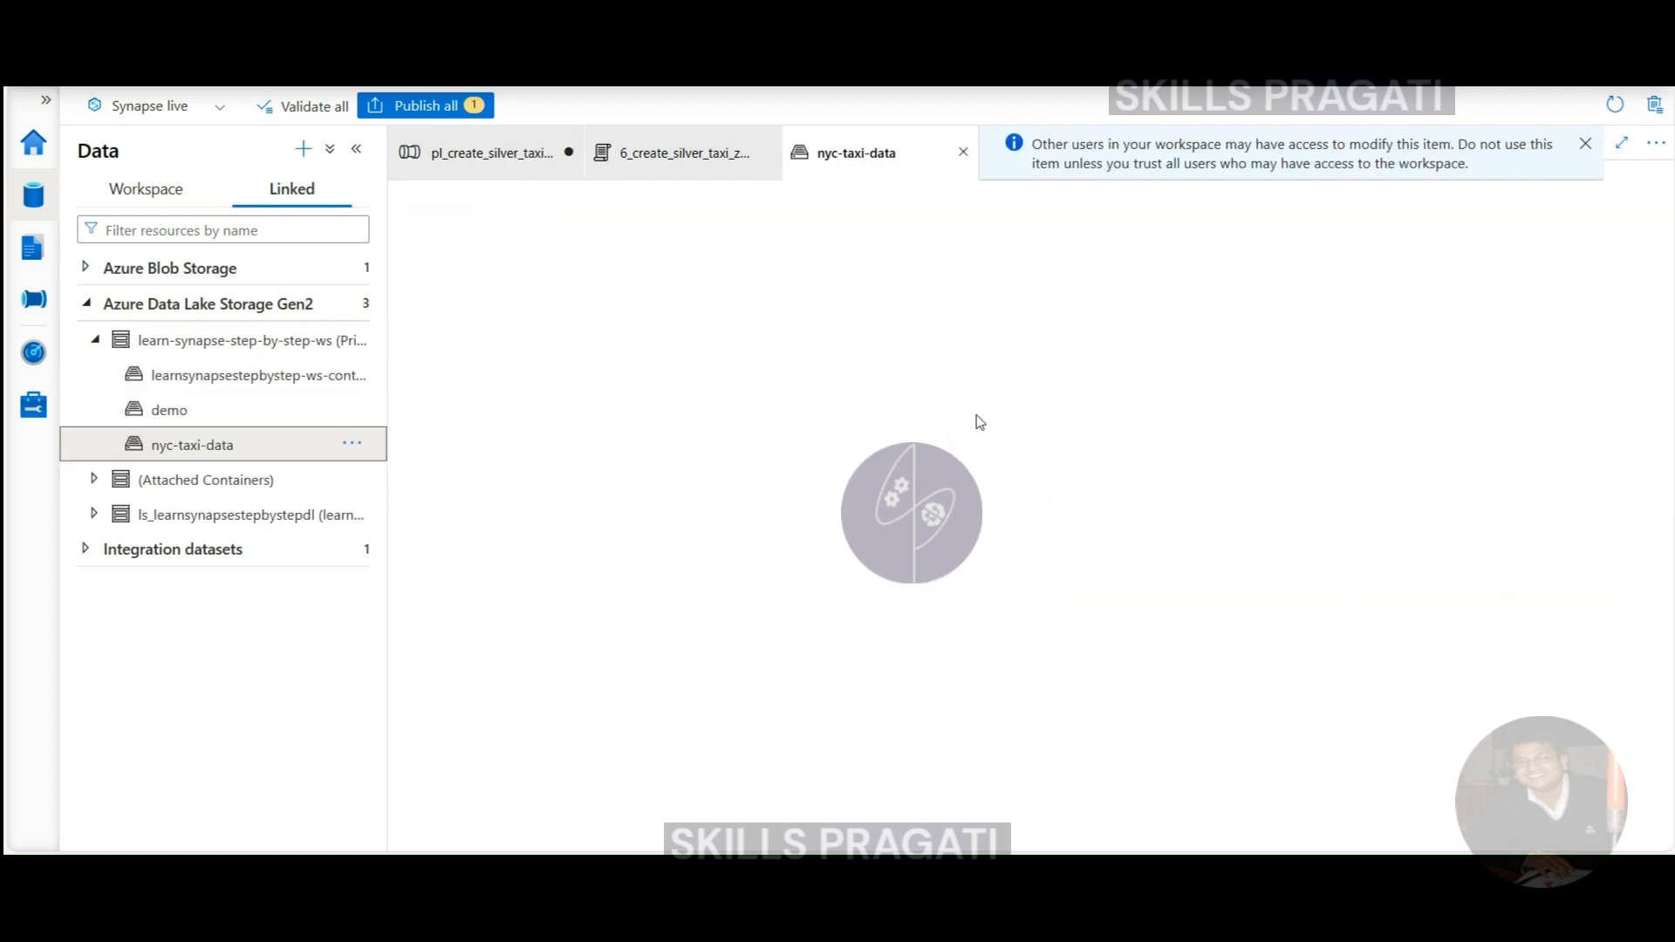
double_click(848, 425)
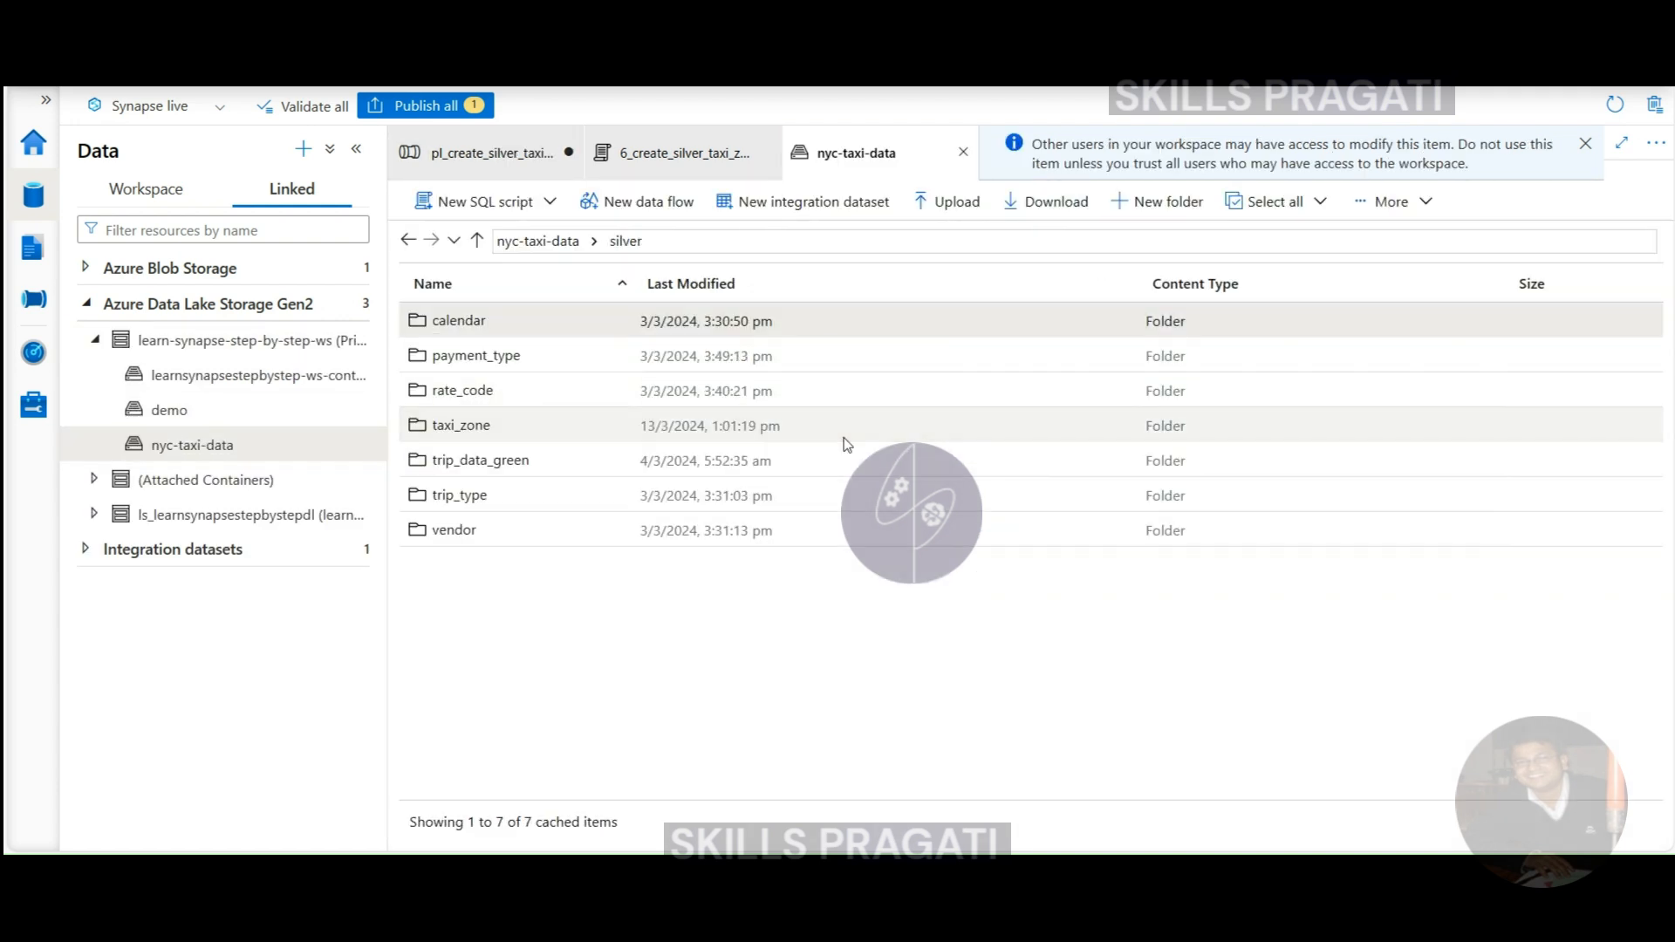
double_click(548, 429)
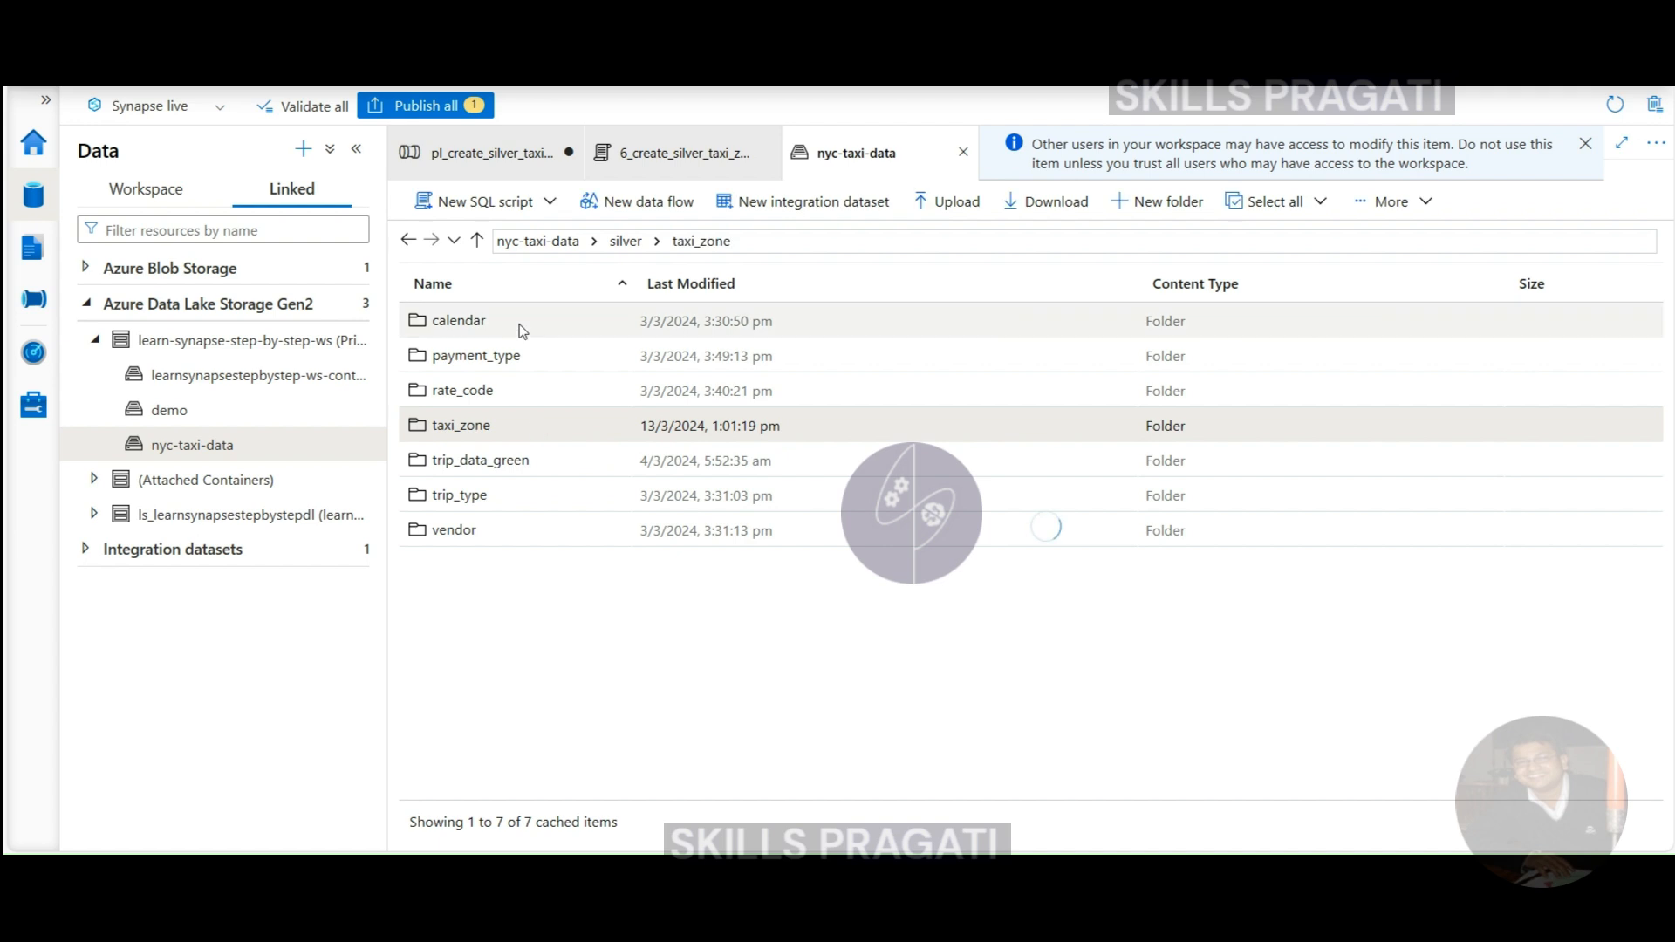
left_click_drag(782, 284, 1054, 283)
left_click(140, 187)
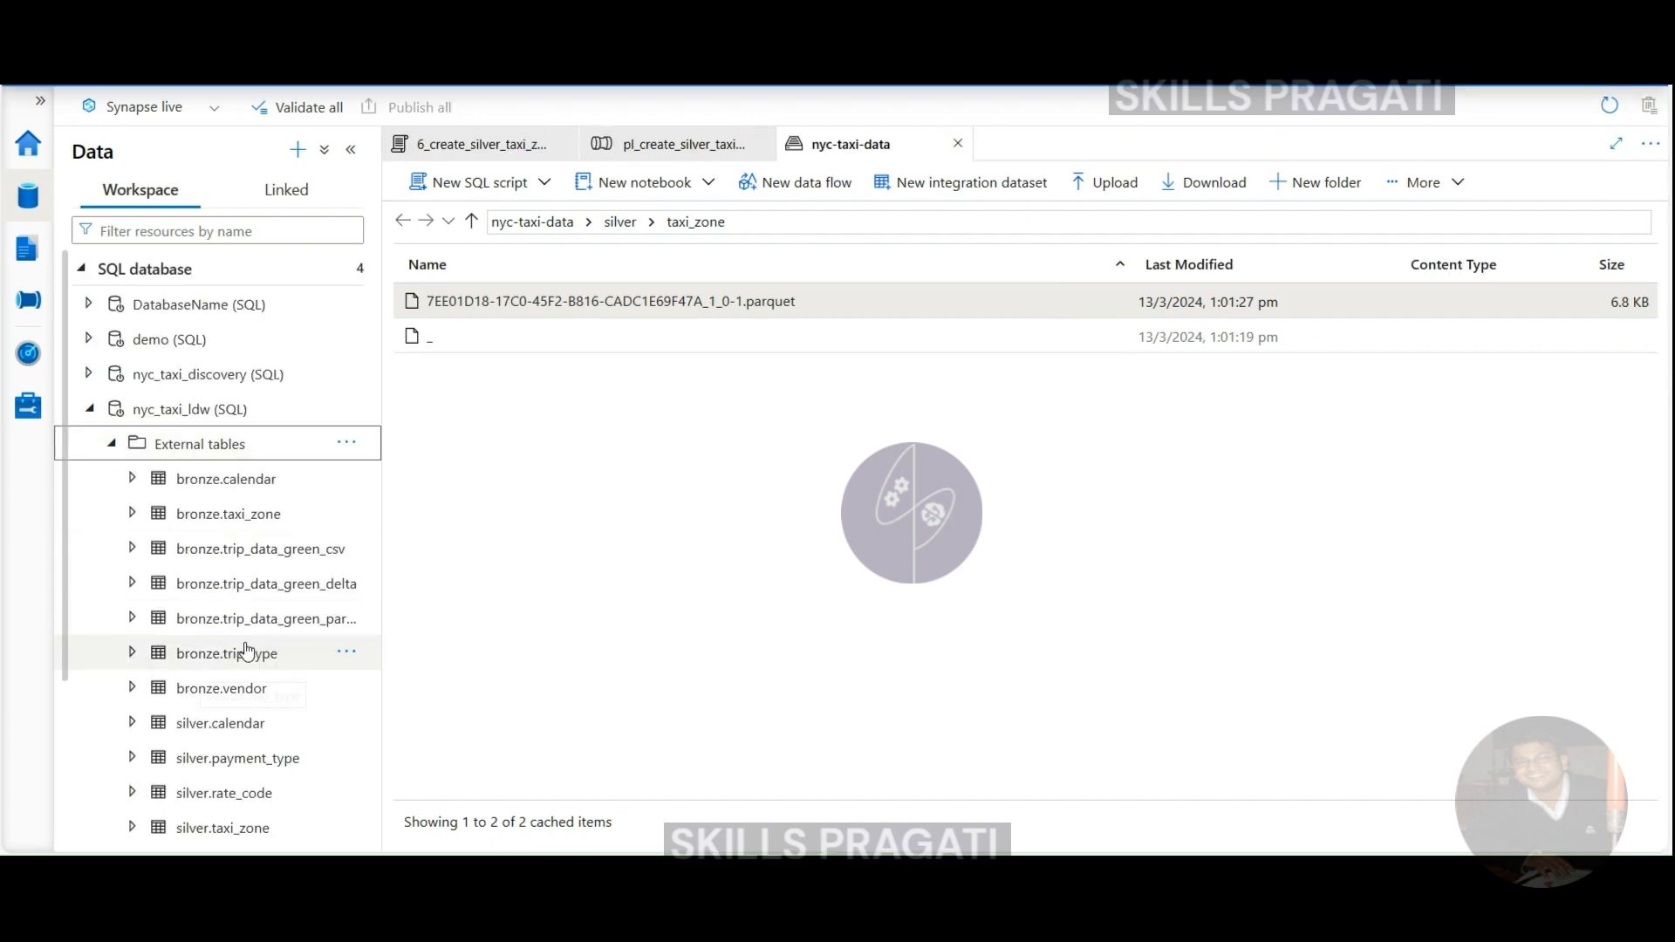
- Run a TOP 100 rows query on silver.taxi_zone to confirm zone rows like Newark Airport, then return to the pipeline
scroll(244, 649, "down", 3)
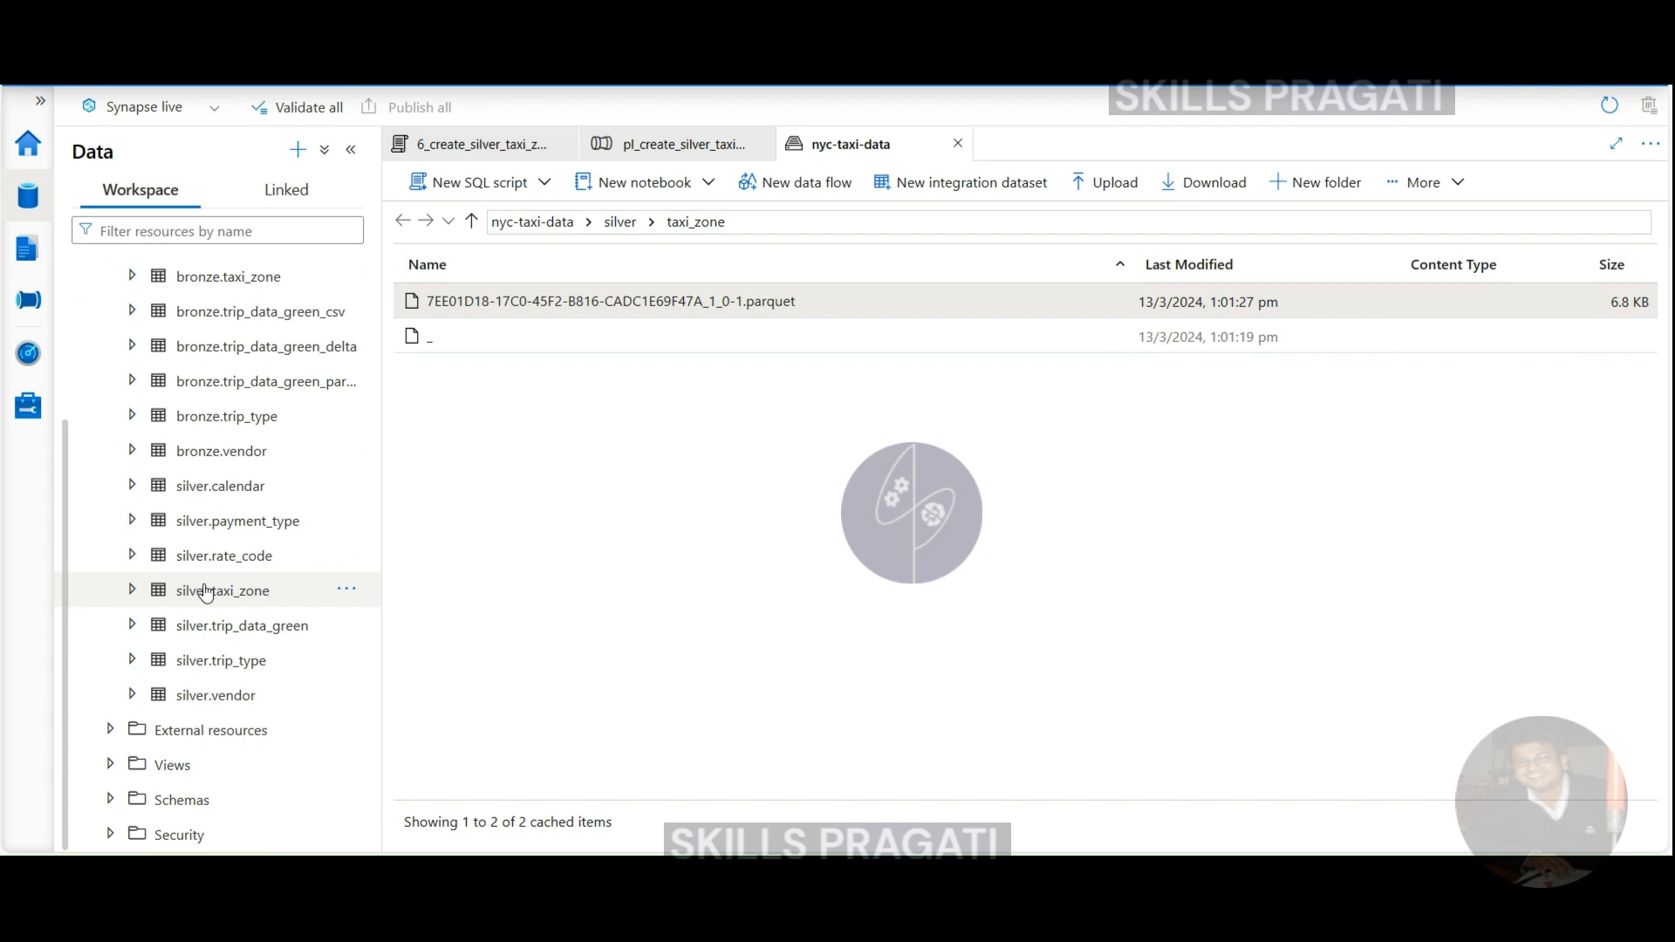
left_click(295, 600)
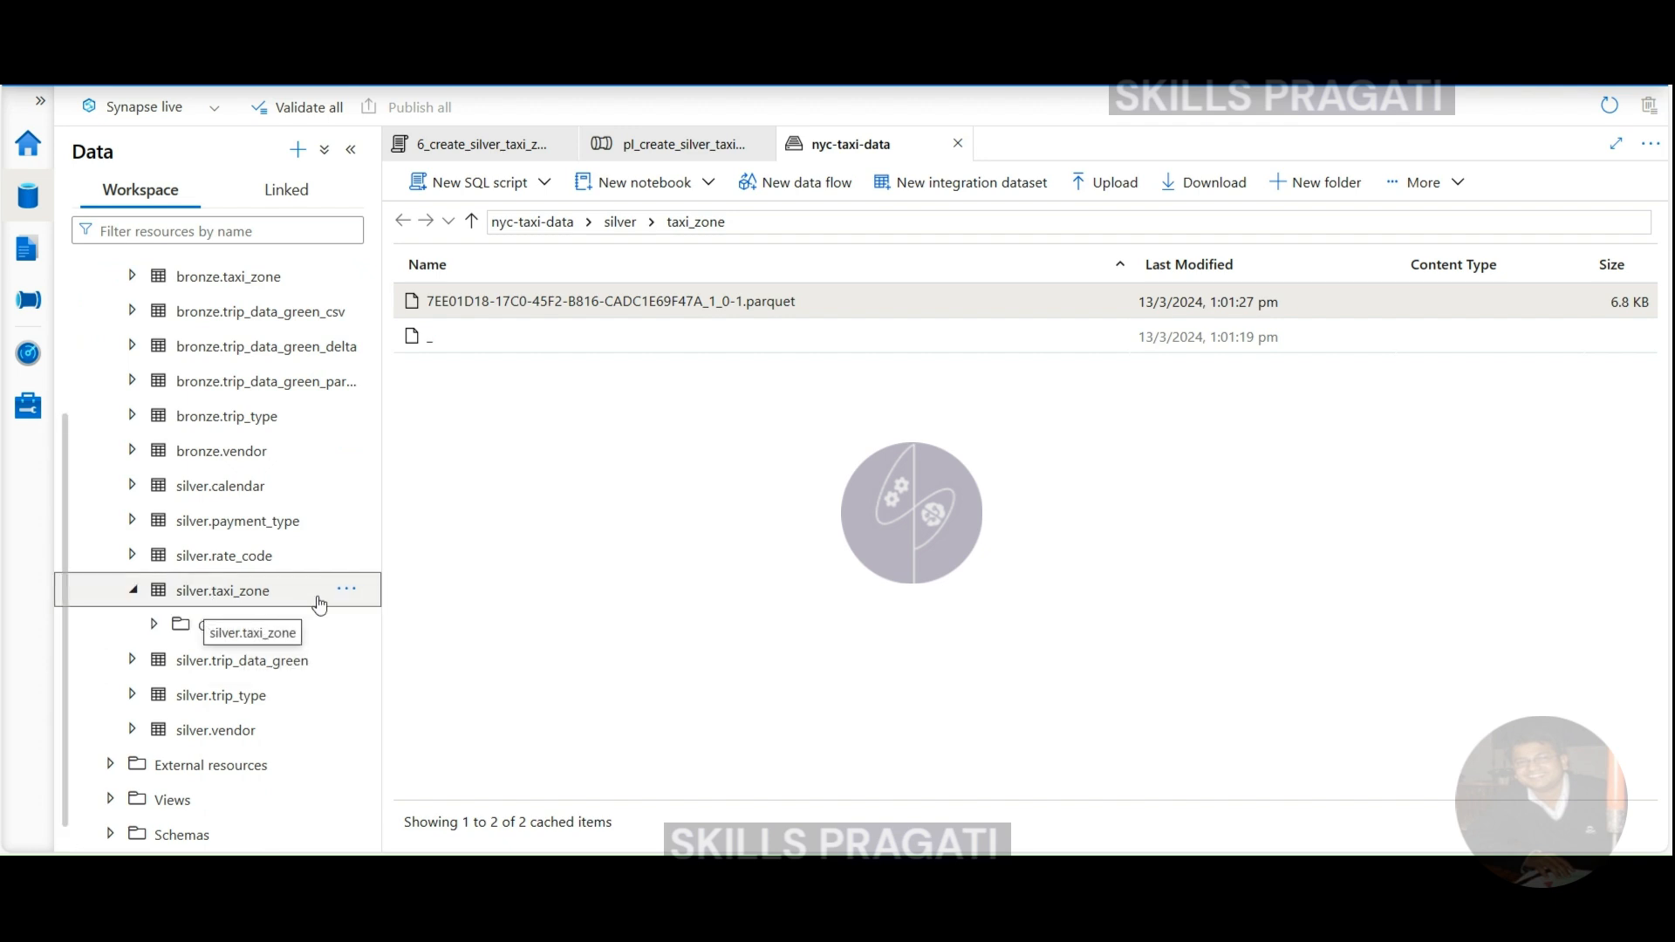
left_click(346, 589)
mouse_move(479, 618)
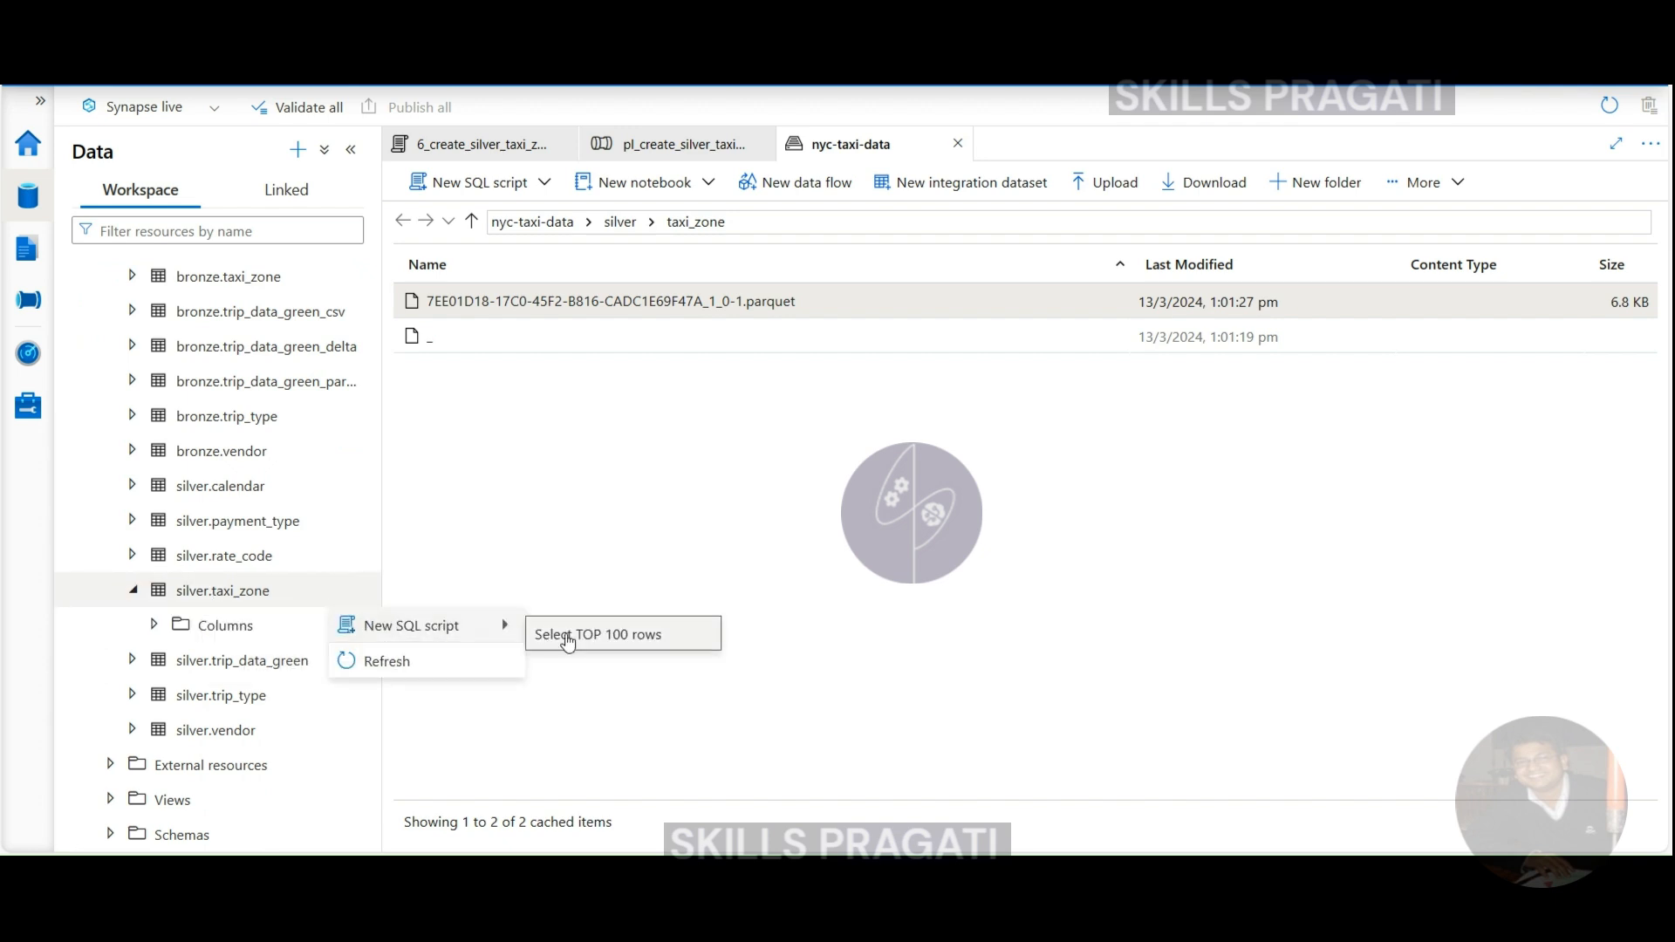
left_click(565, 642)
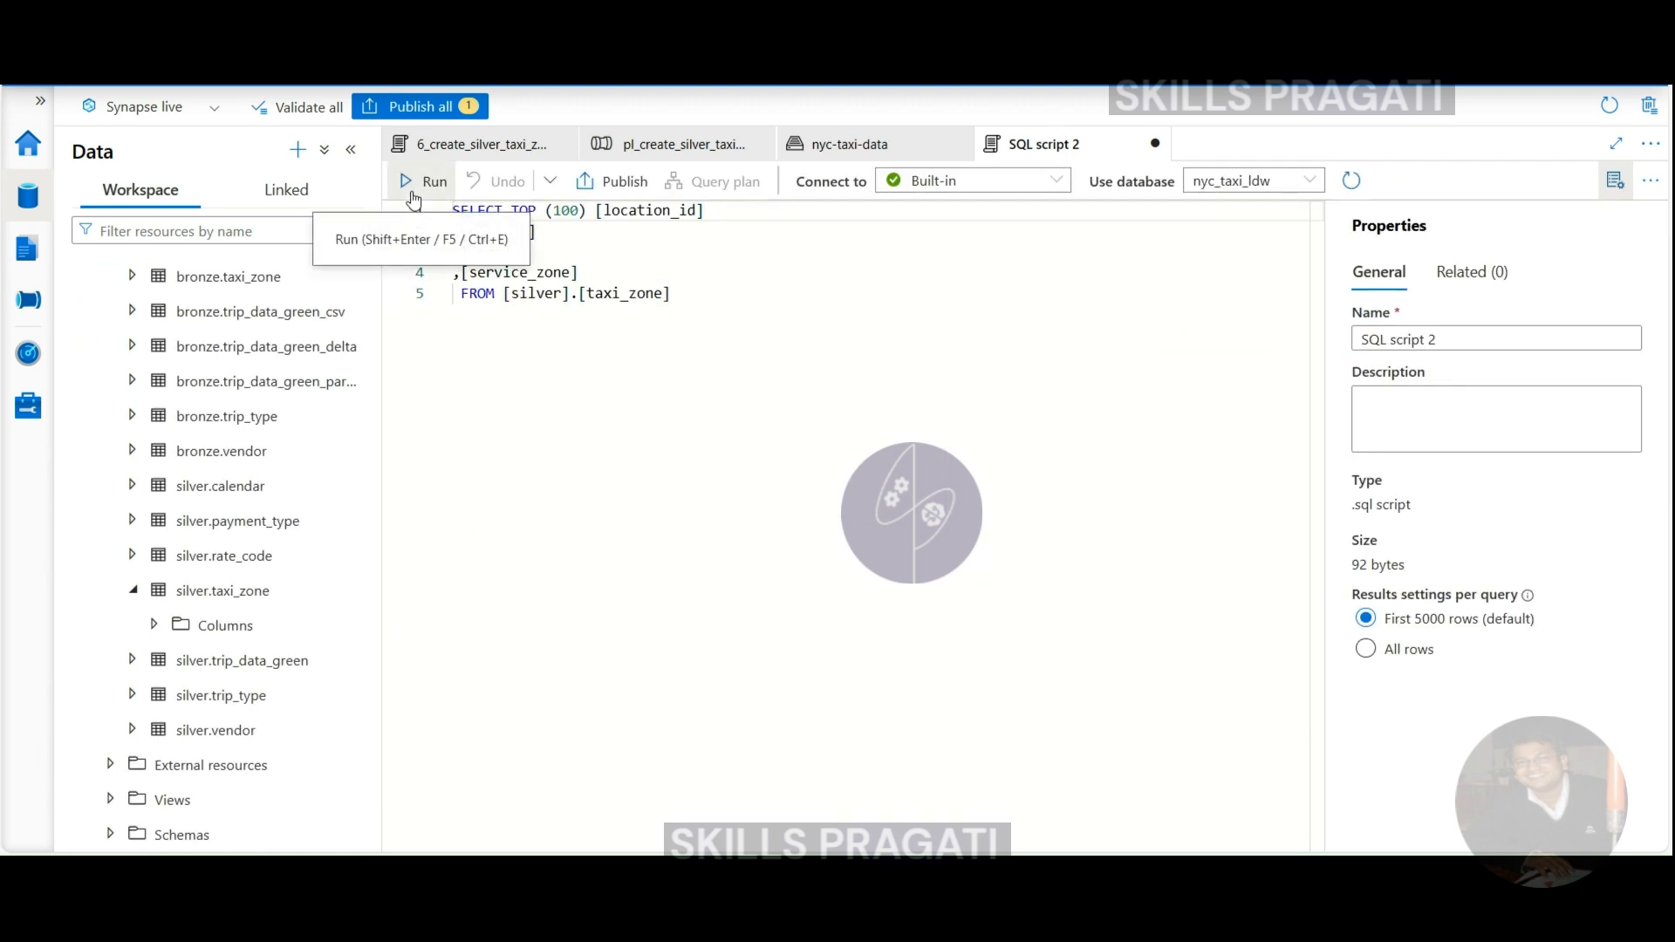
left_click(411, 195)
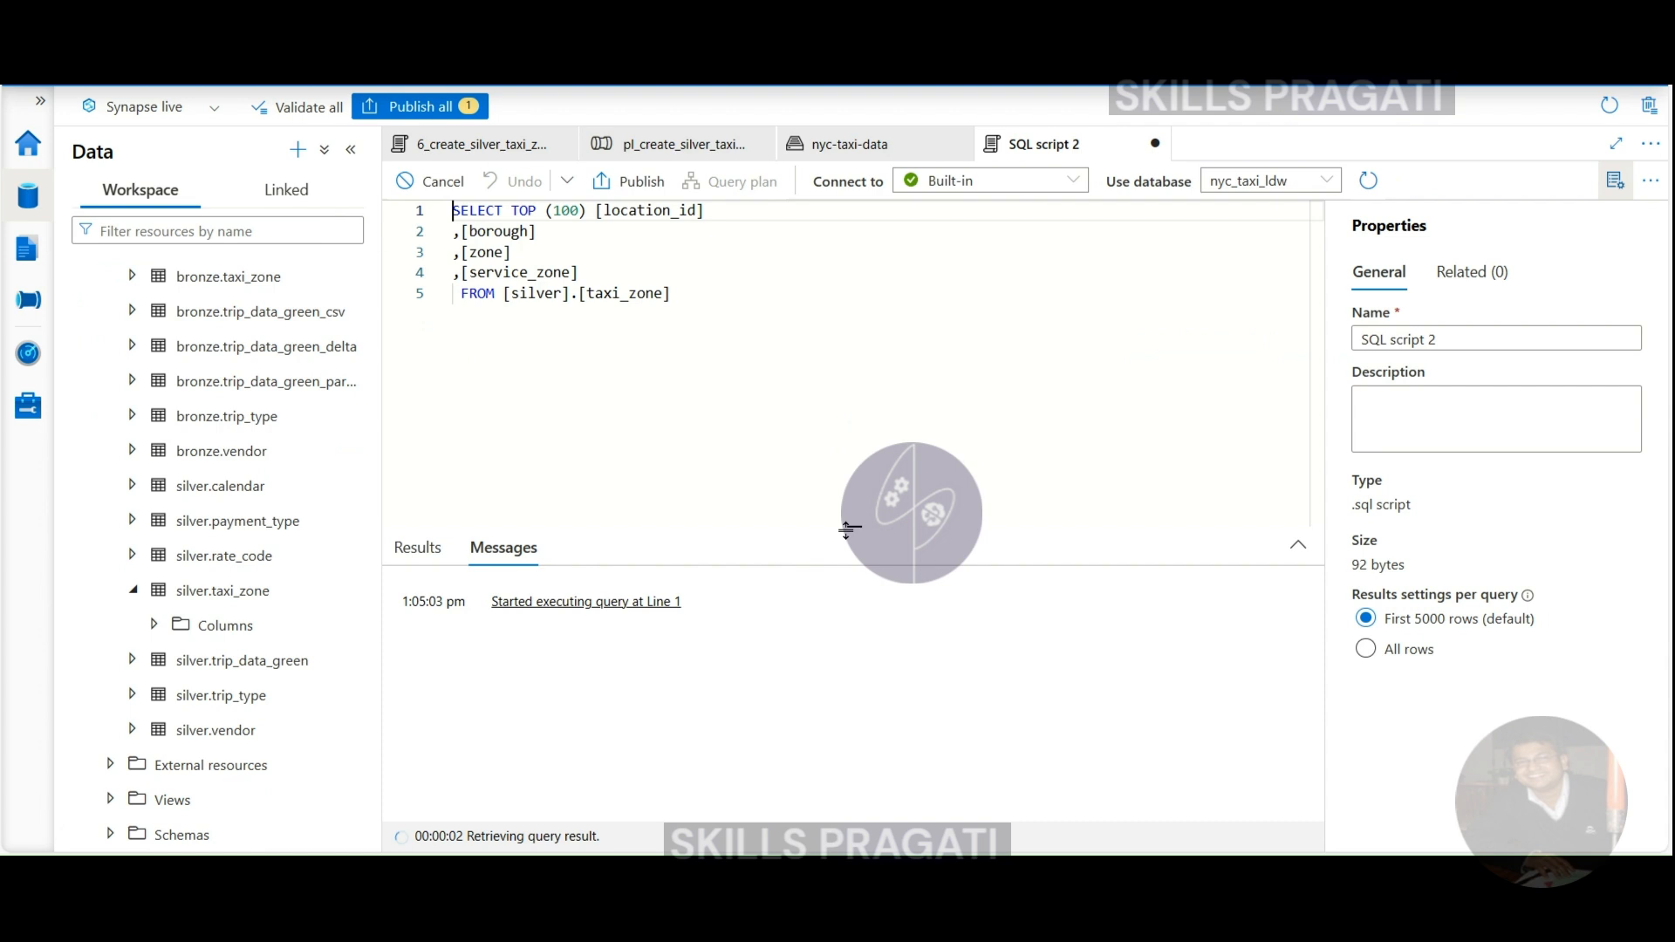
left_click_drag(846, 530, 843, 410)
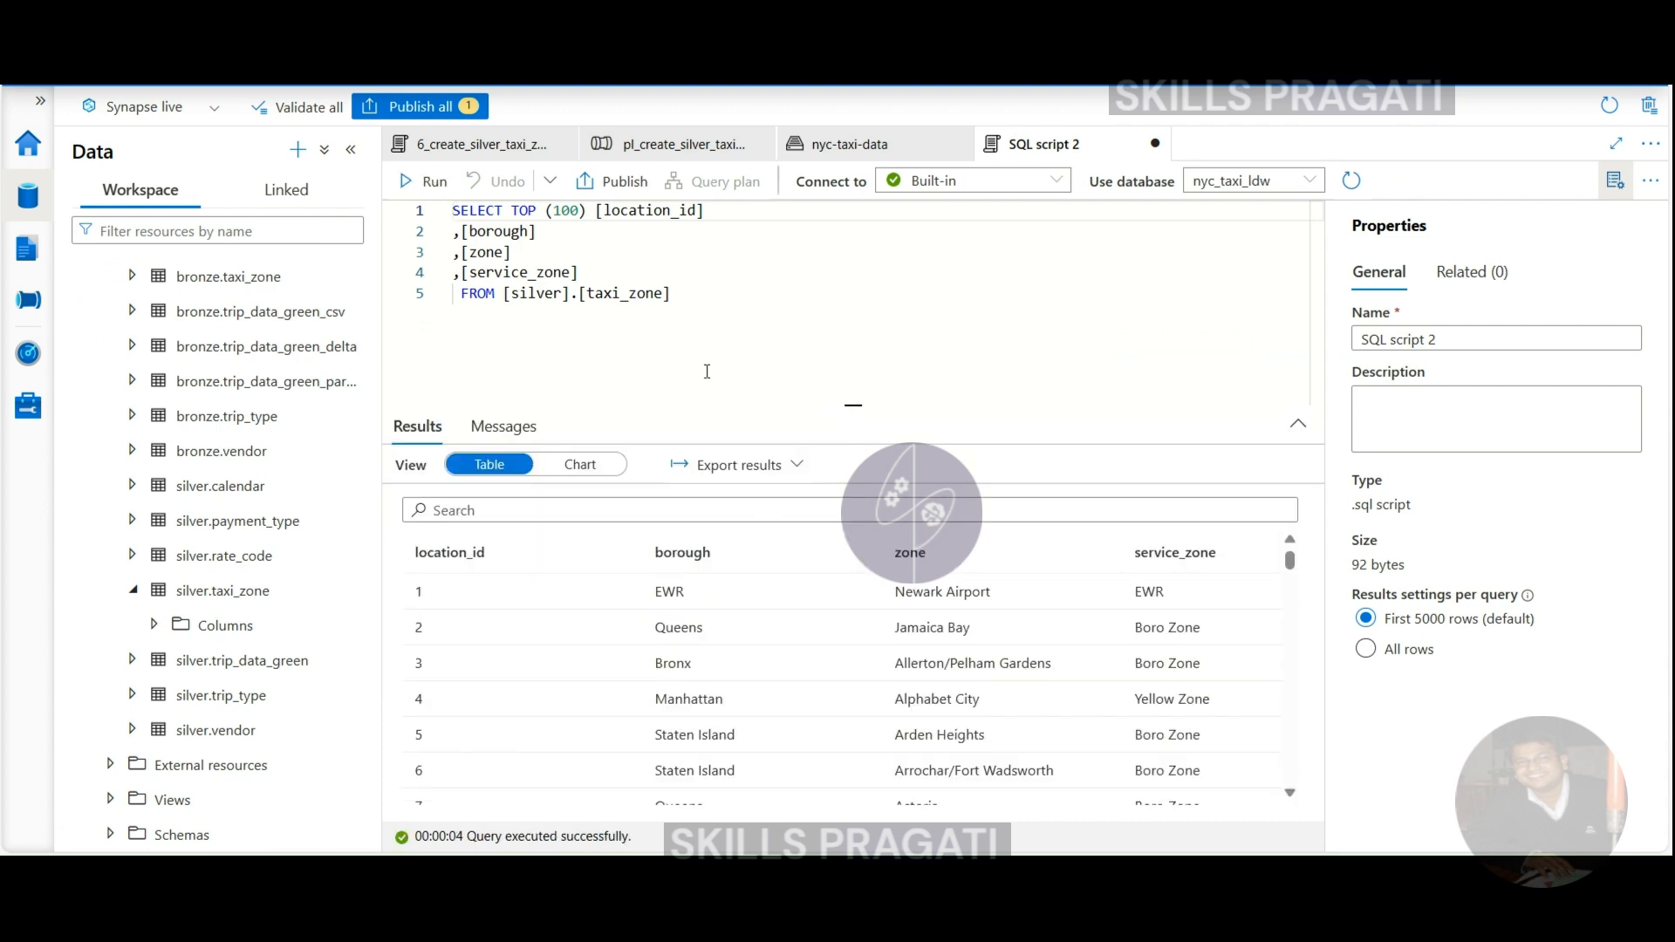
left_click(641, 150)
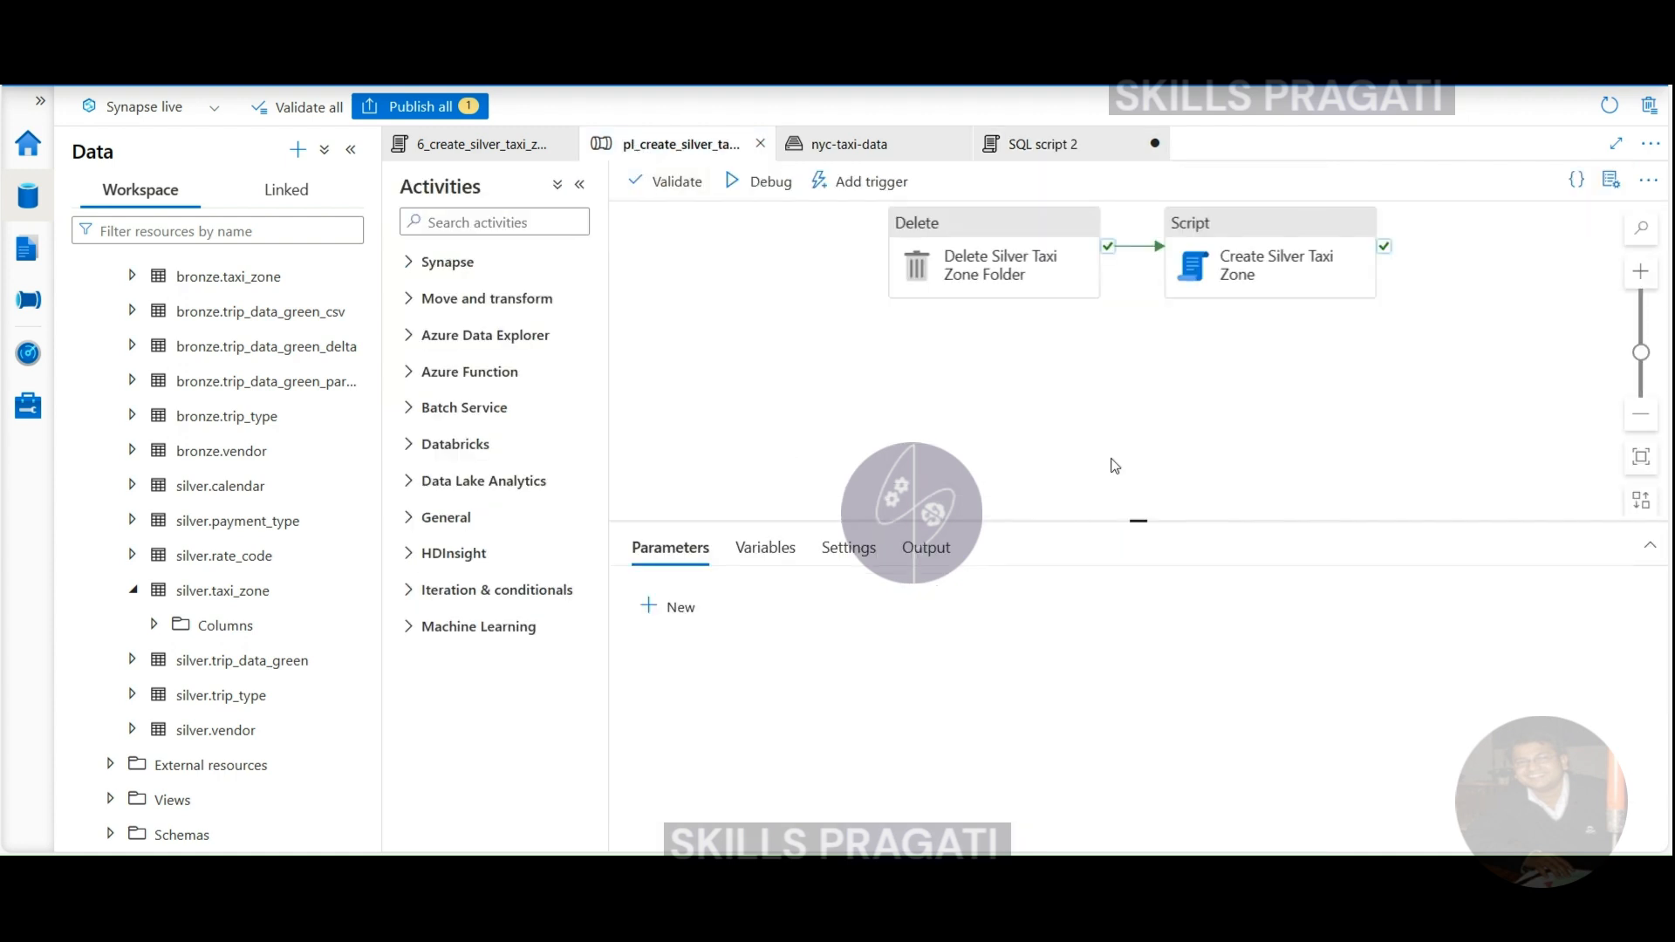
- Cancel Publish all, then close SQL script 2 and discard its unsaved changes
left_click_drag(1137, 515, 1138, 564)
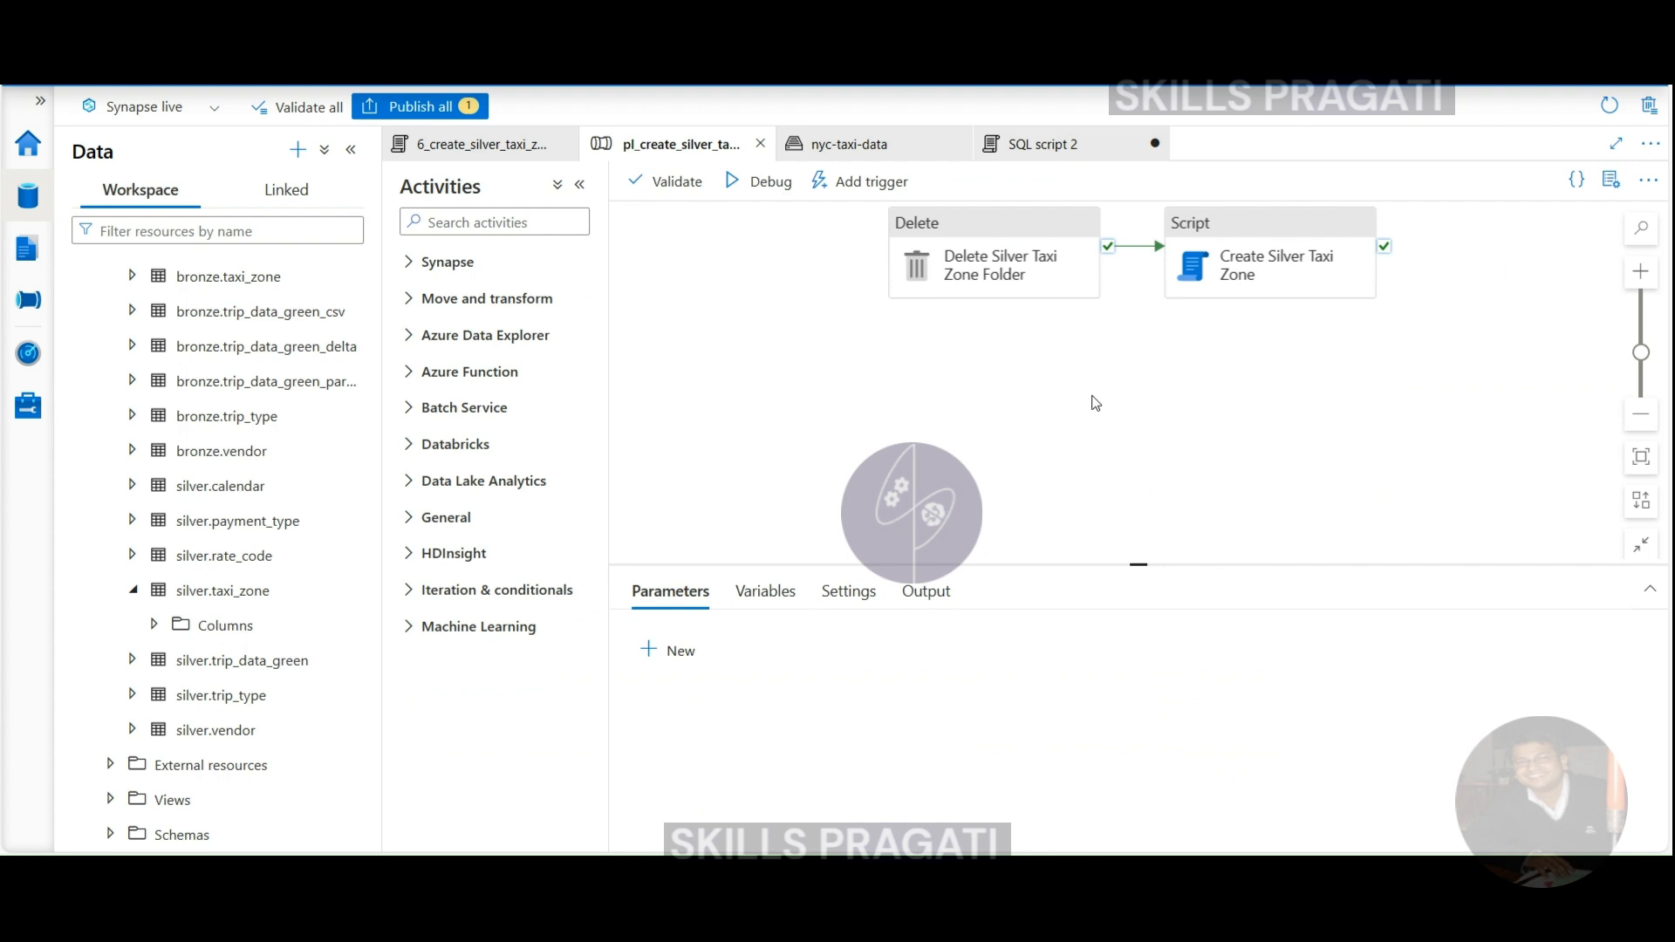
left_click(404, 107)
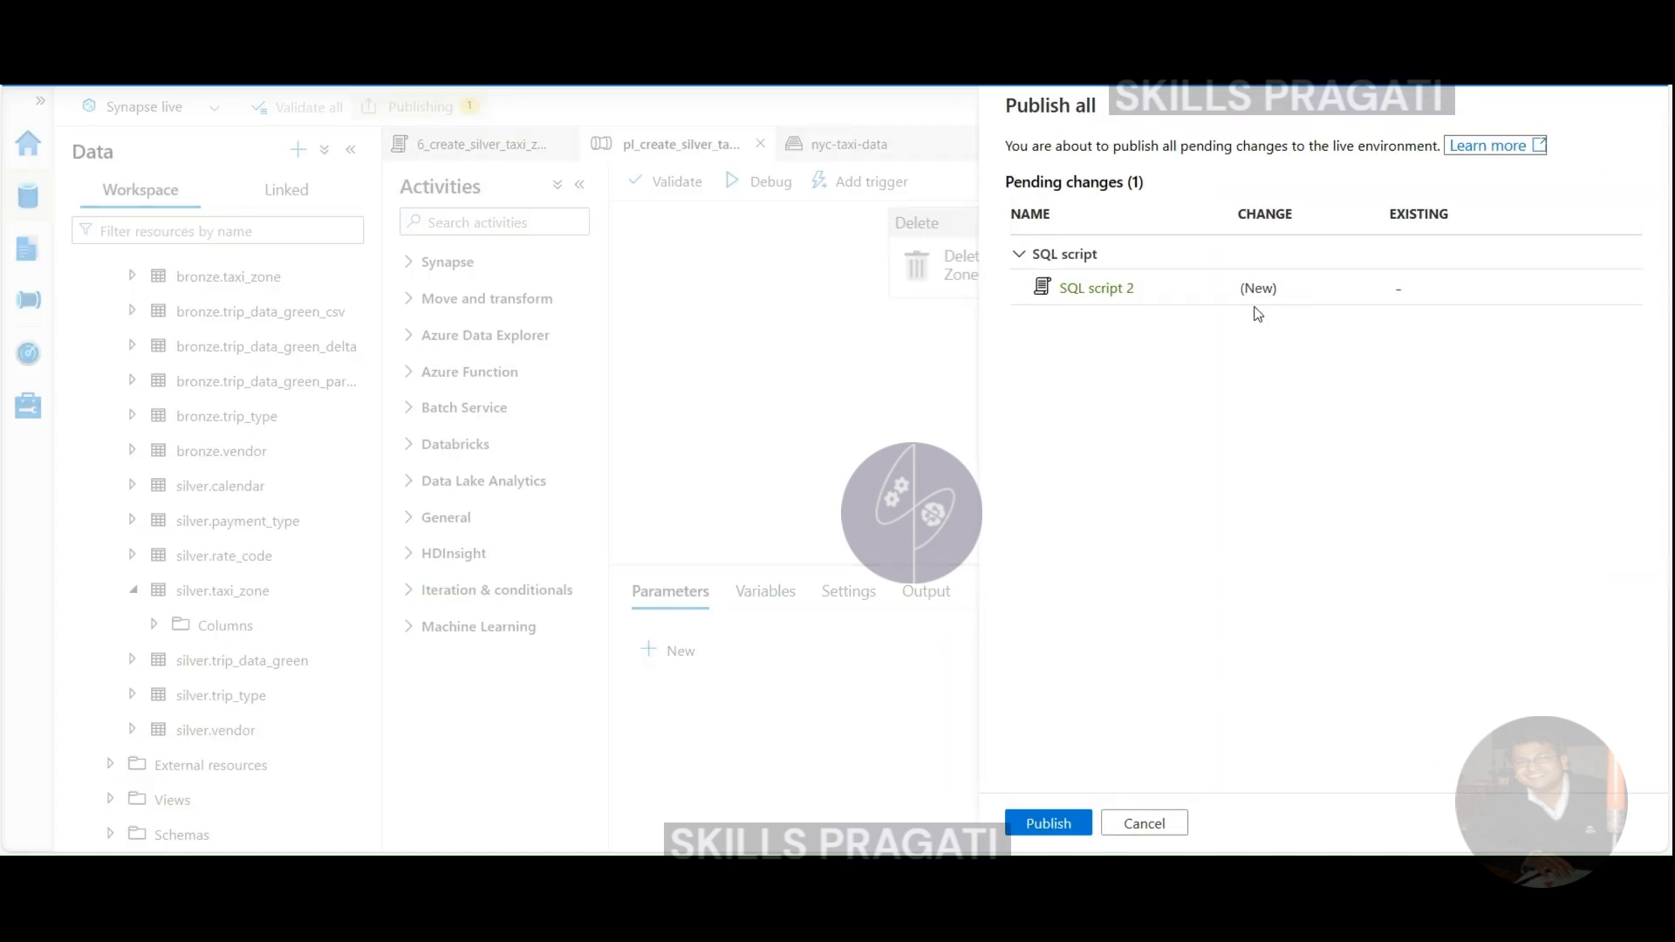
left_click(1143, 825)
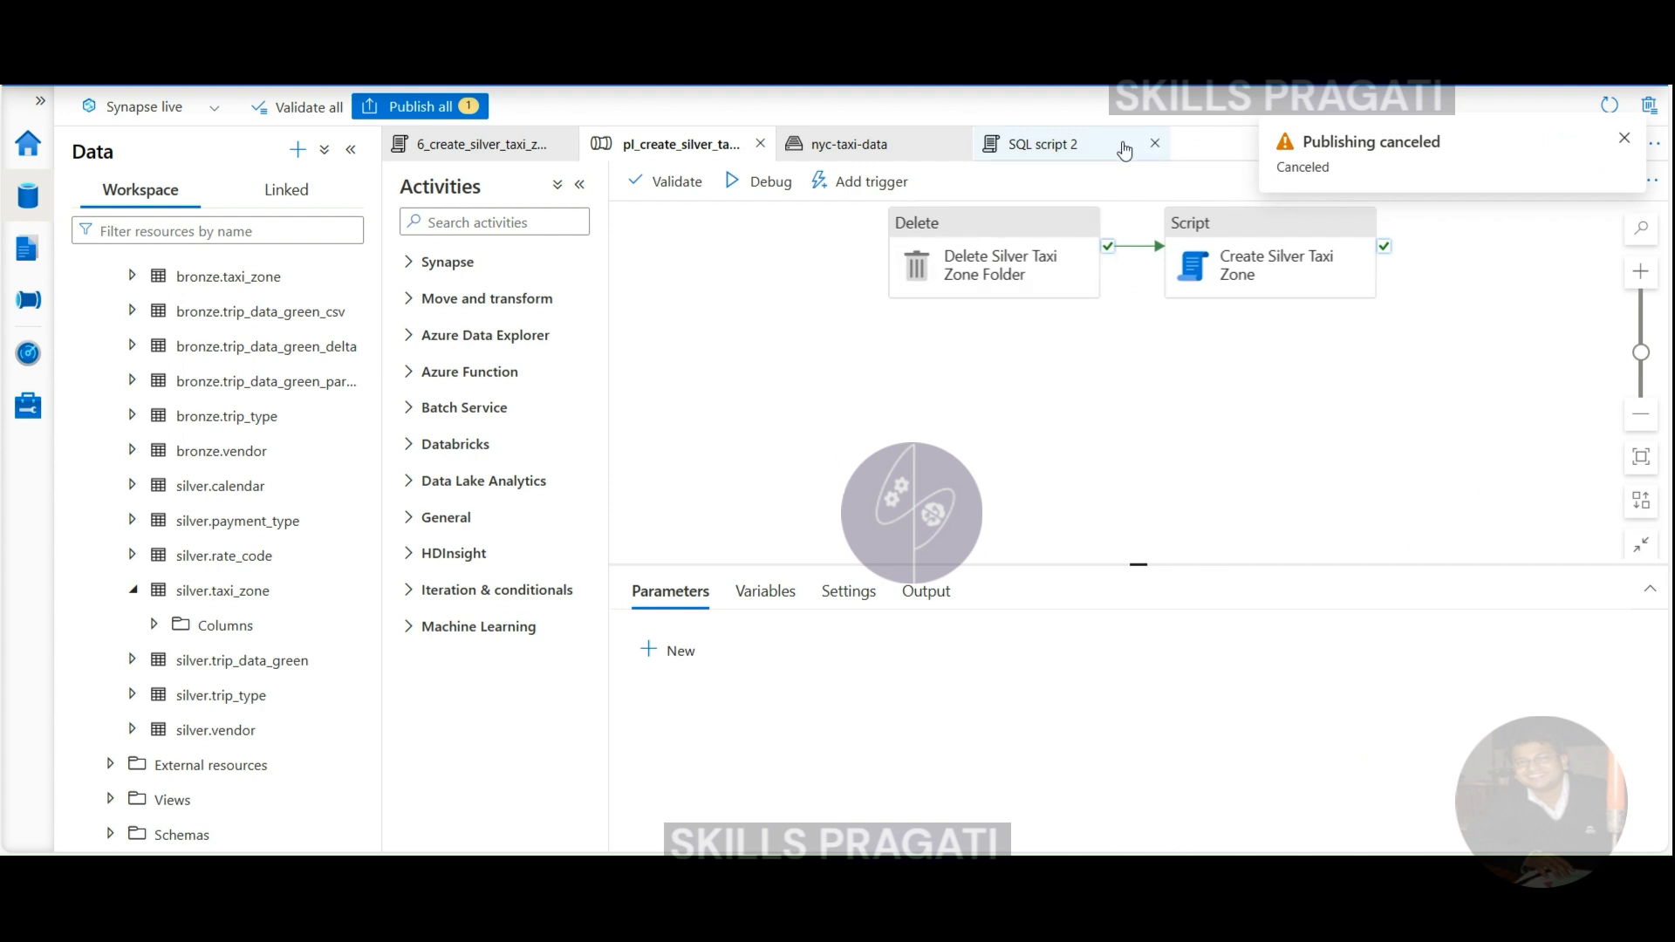
left_click(1155, 143)
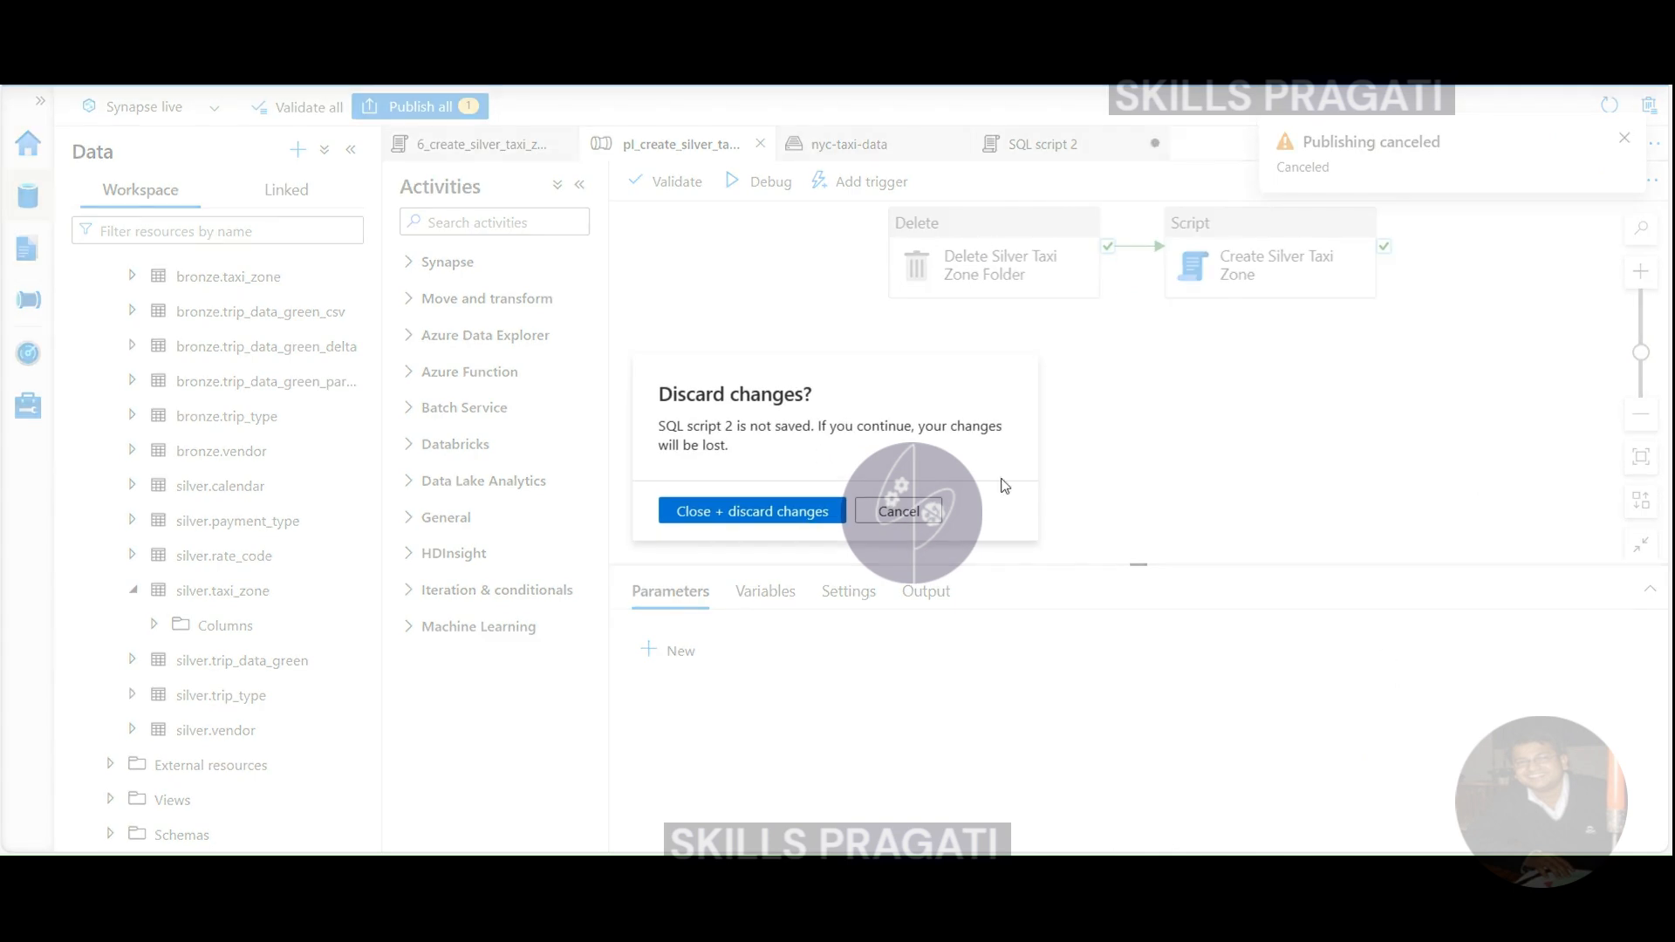
left_click(757, 514)
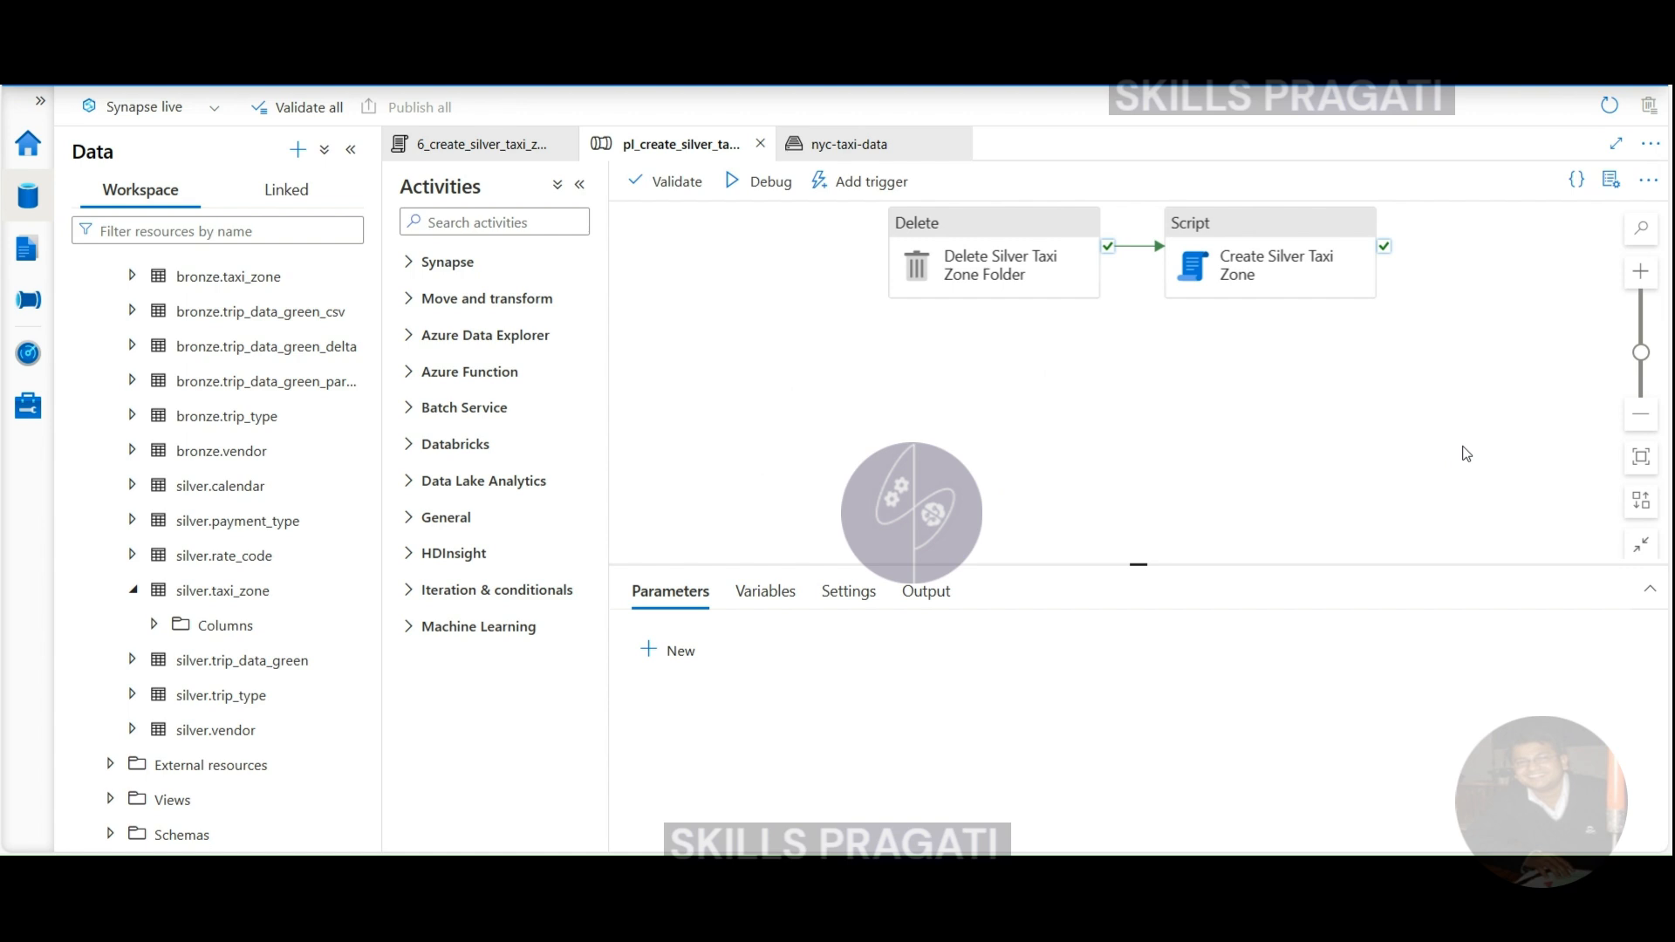